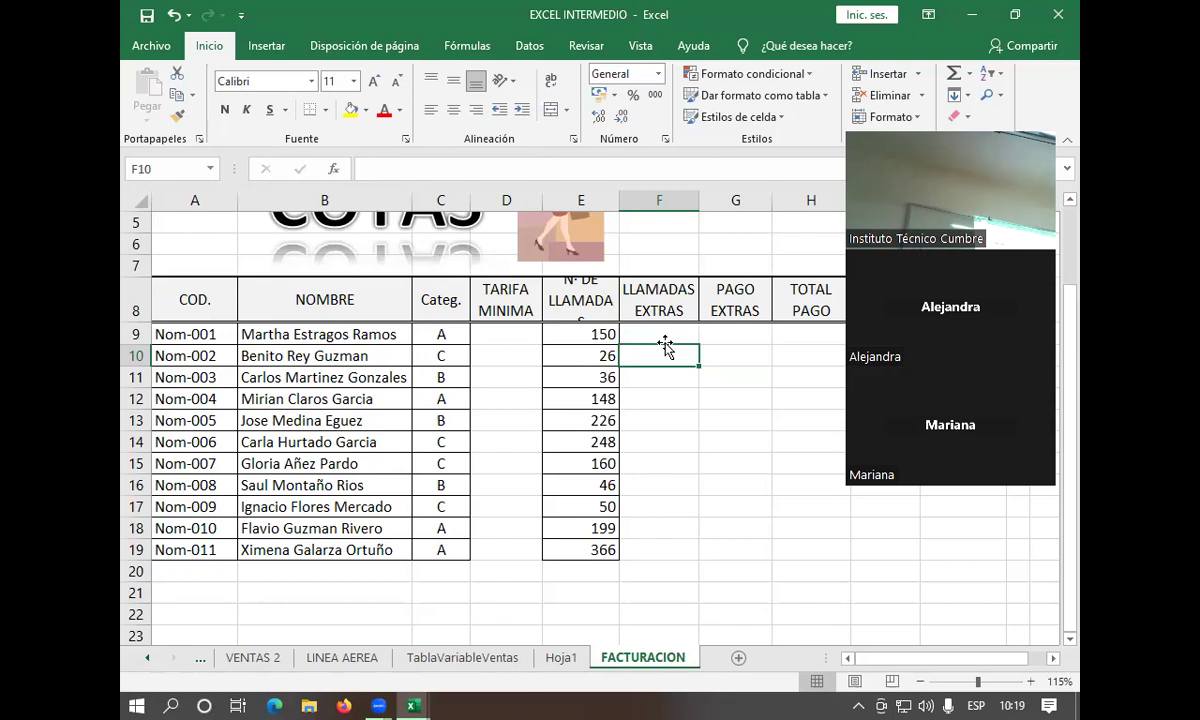
Insert the SI function into cell D9 through Insertar función
key(ctrl+Up)
key(ctrl+Up)
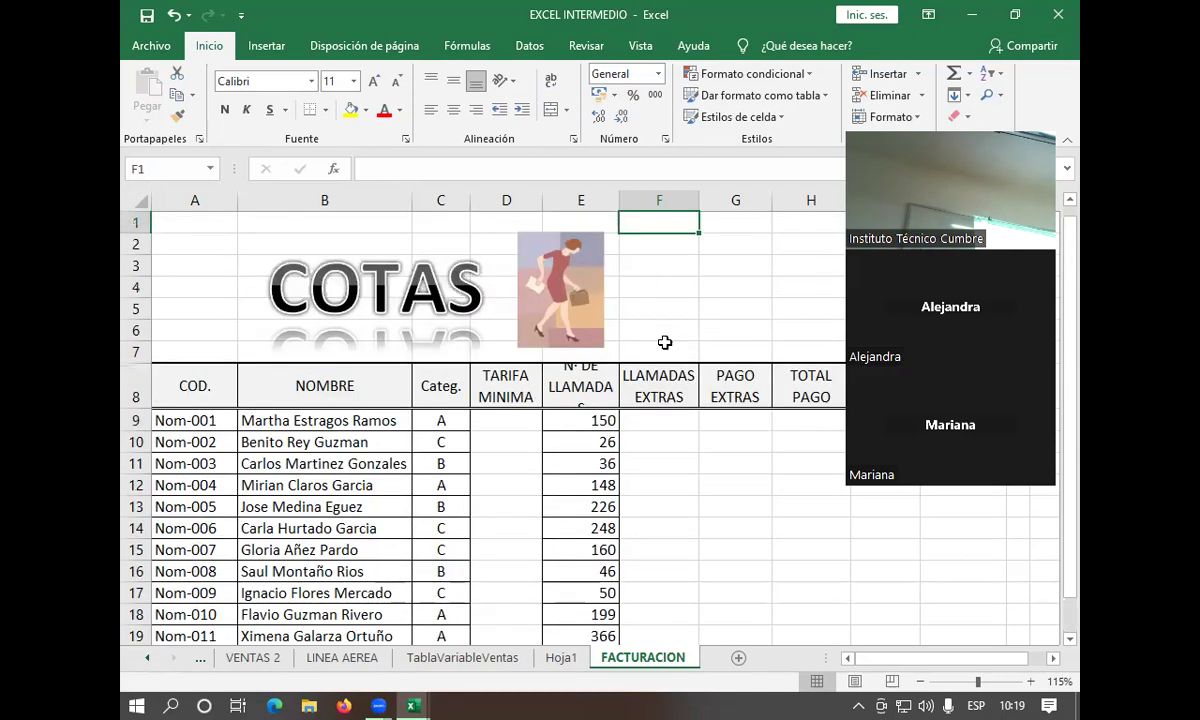
key(Down)
key(Down)
key(Down)
key(Down)
key(Down)
key(Down)
key(Down)
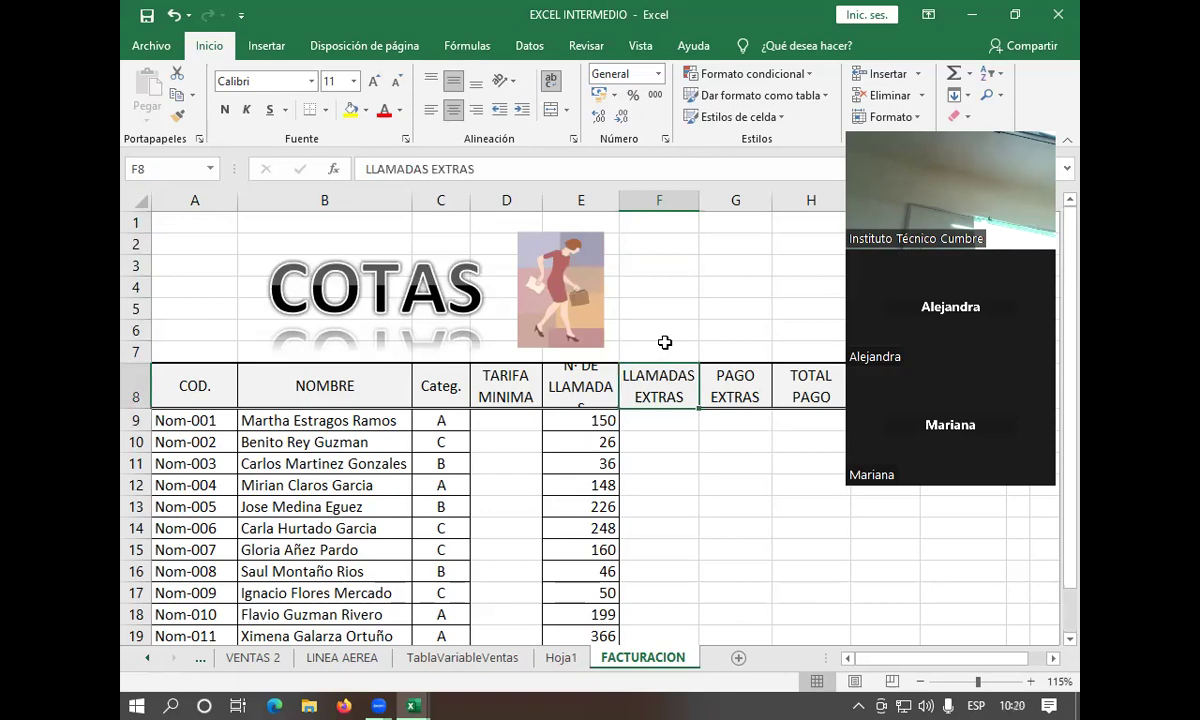
key(Down)
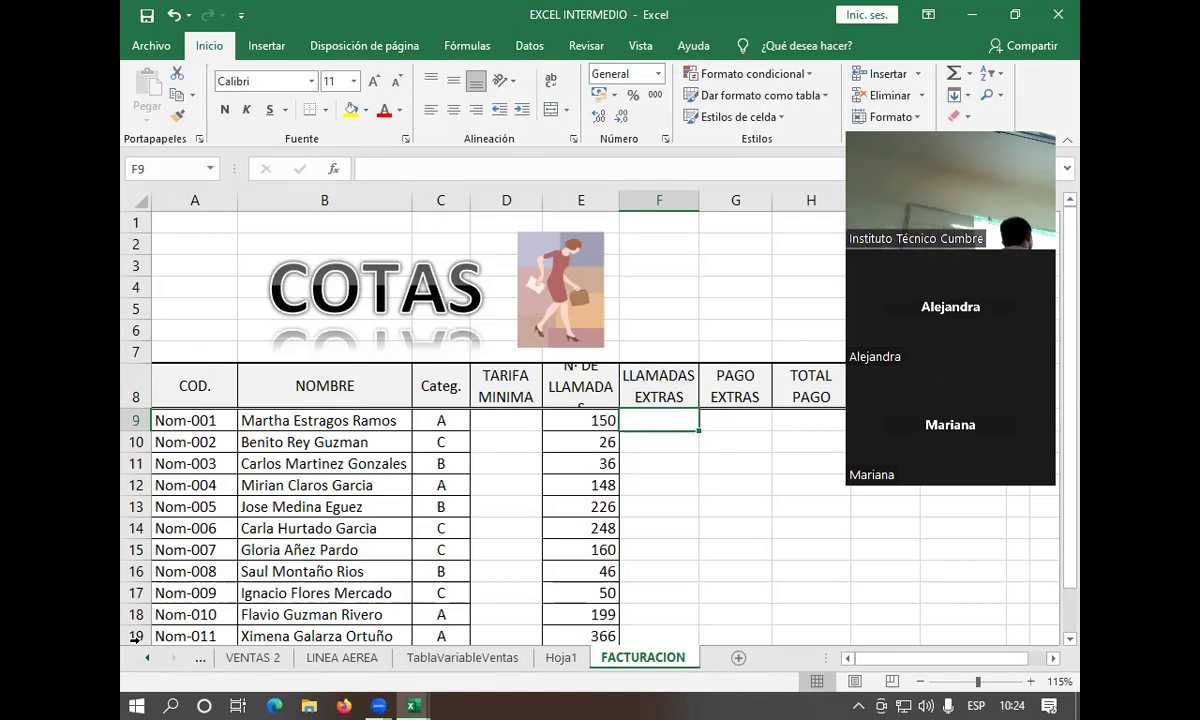
click(502, 420)
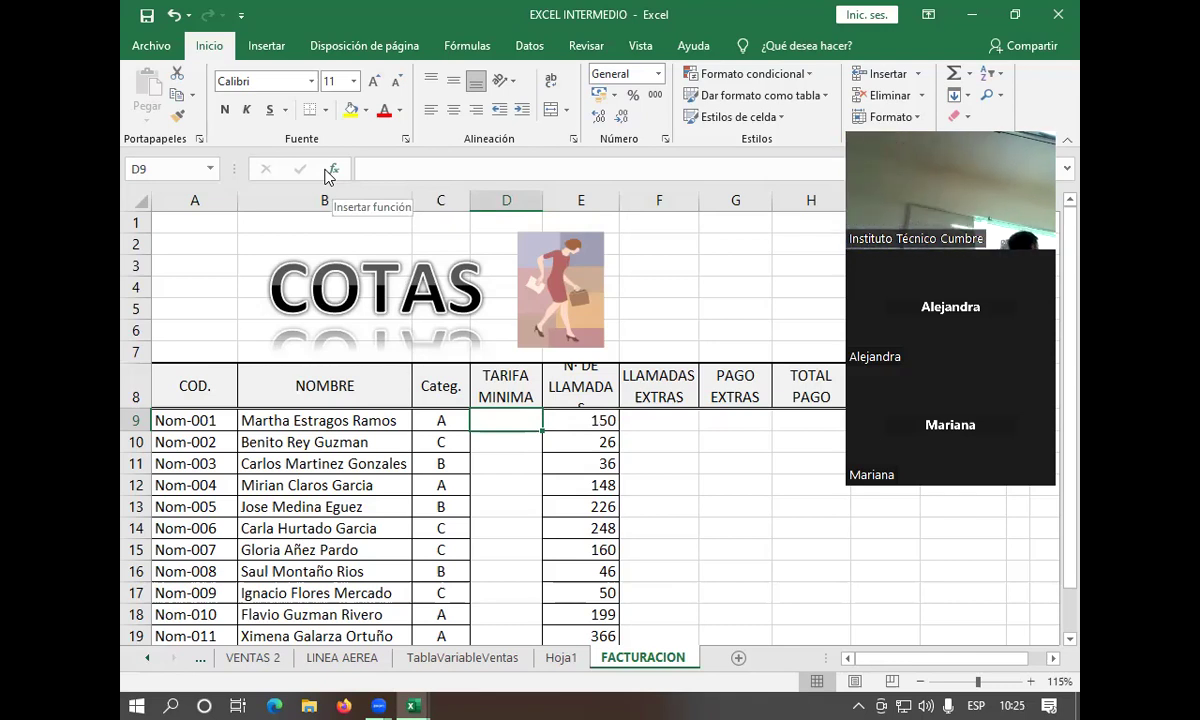
click(331, 172)
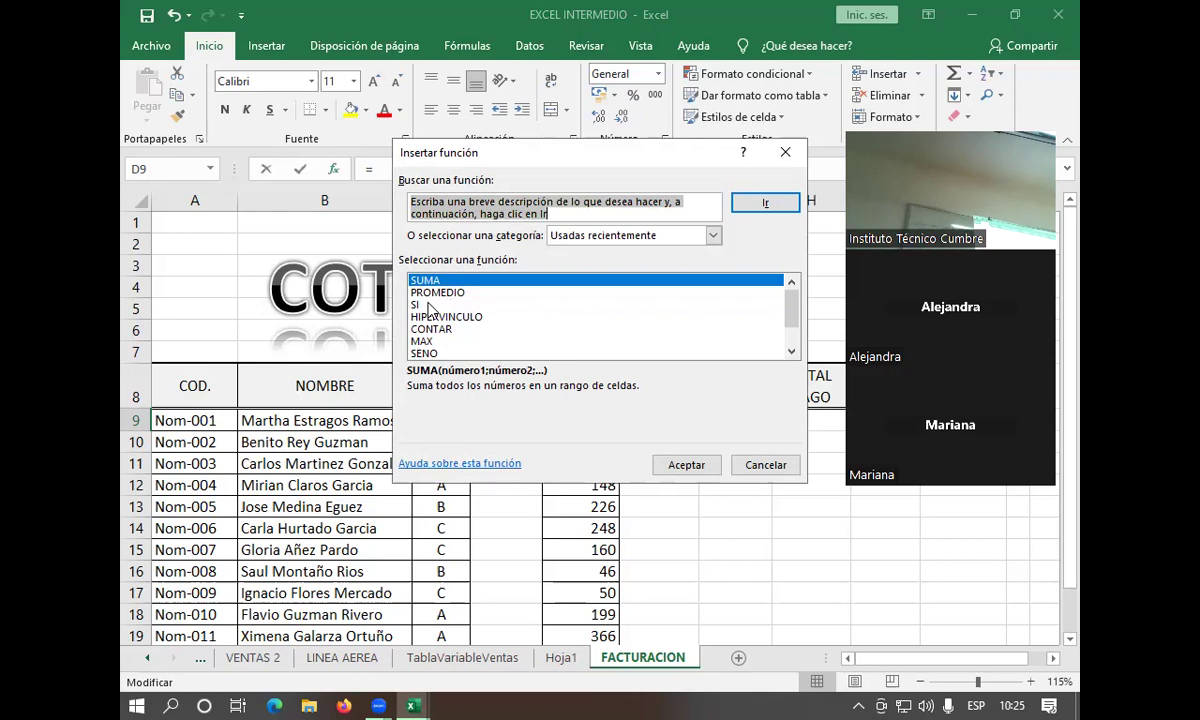
click(430, 306)
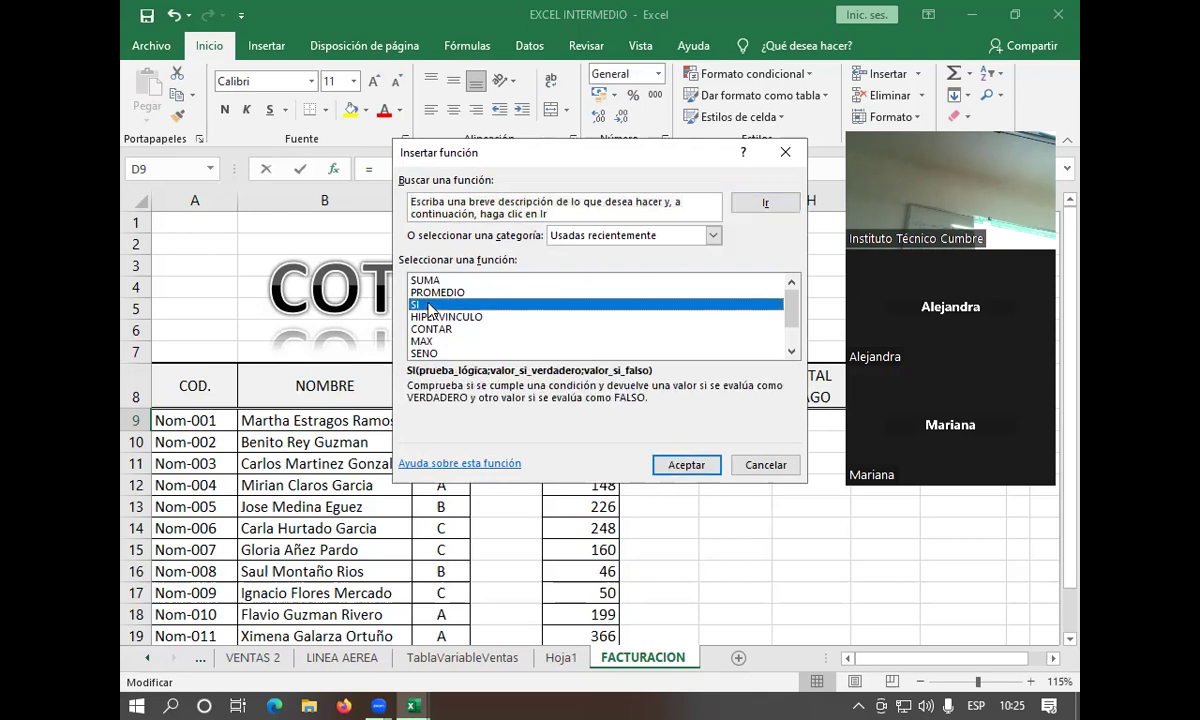
click(690, 465)
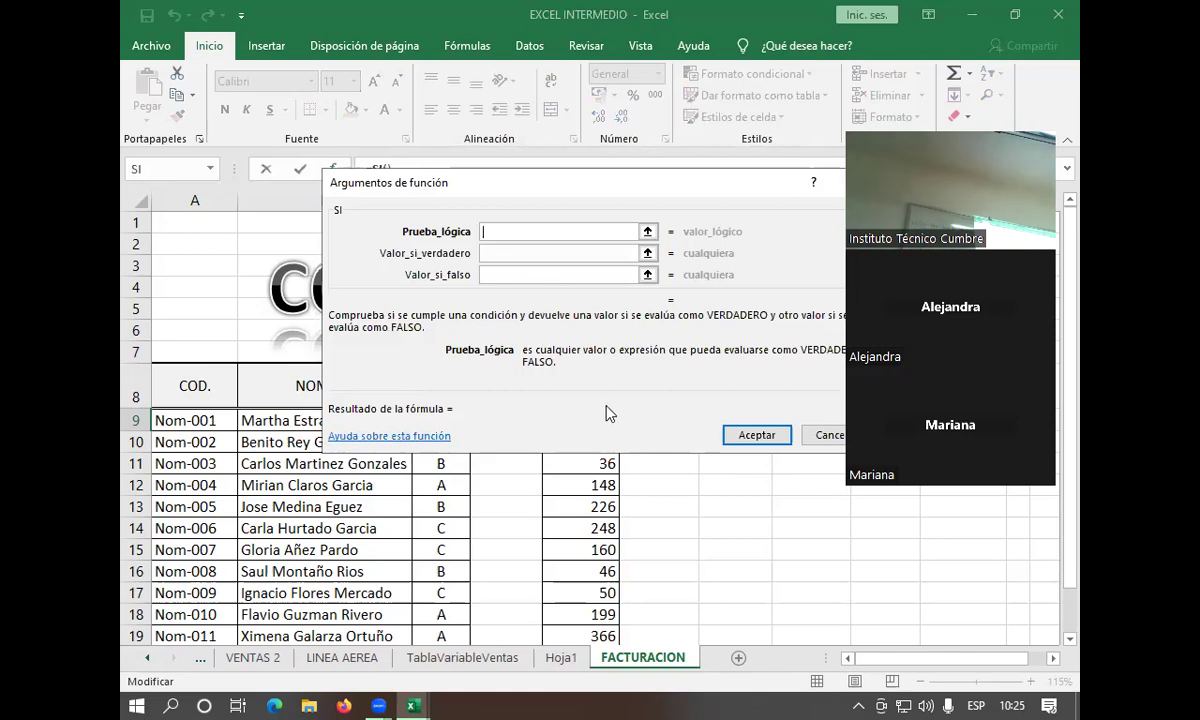
Move the arguments dialog off the table and use C9 as the logical test
mouse_move(572, 185)
mouse_down()
mouse_move(678, 417)
mouse_move(771, 447)
mouse_up()
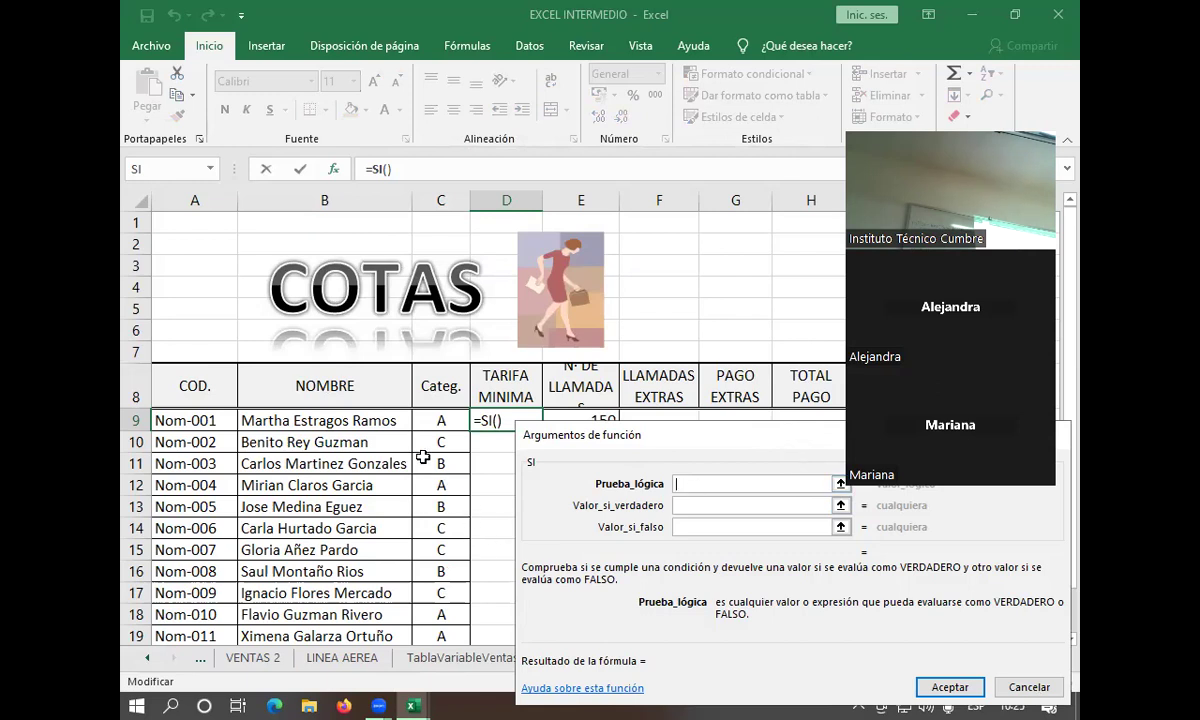
click(436, 423)
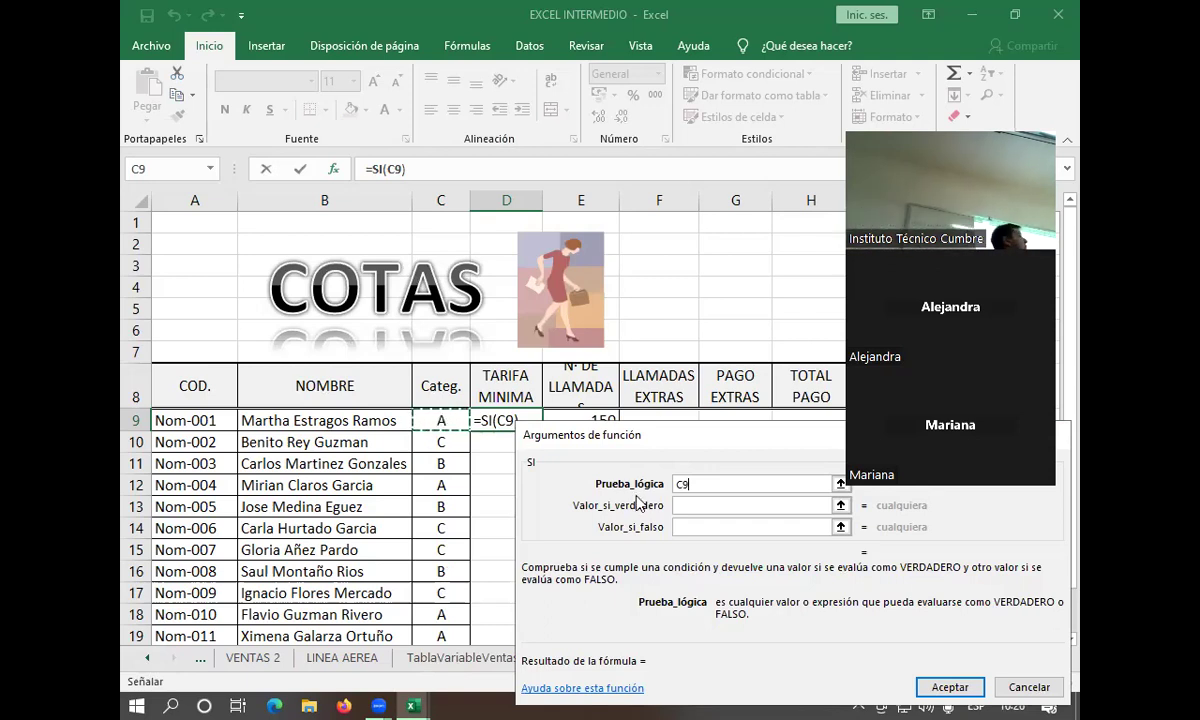
Complete the logical test as C9="a"
text(=)
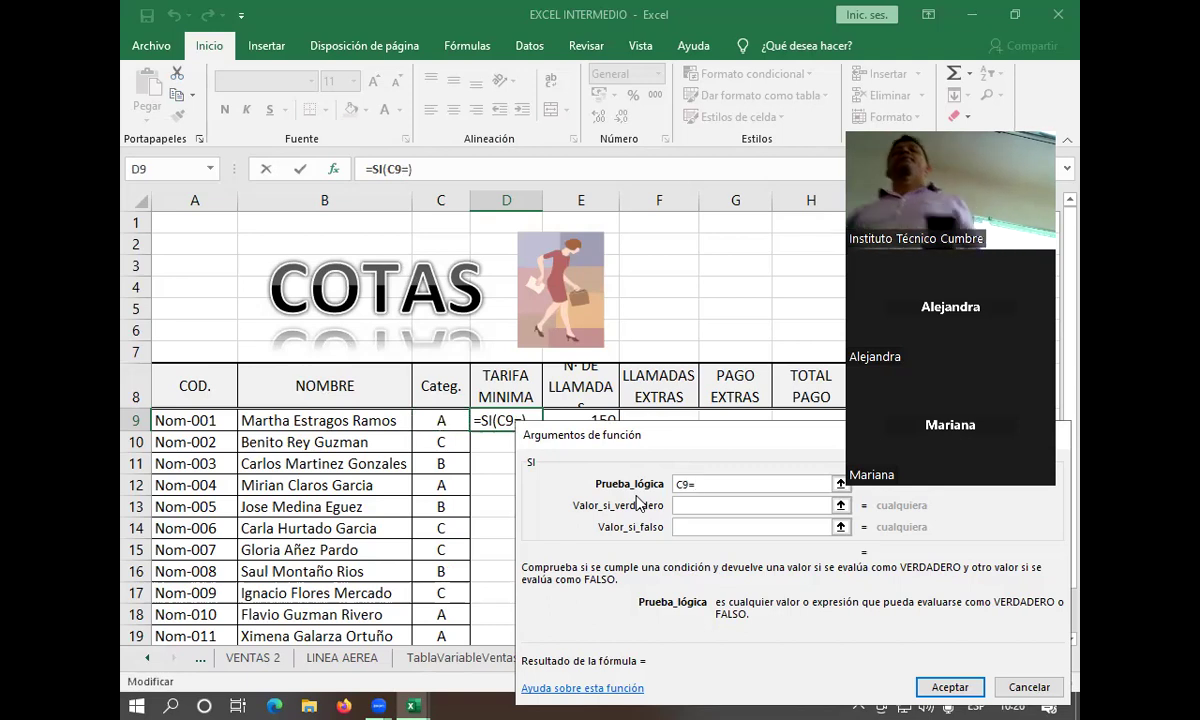
text("a")
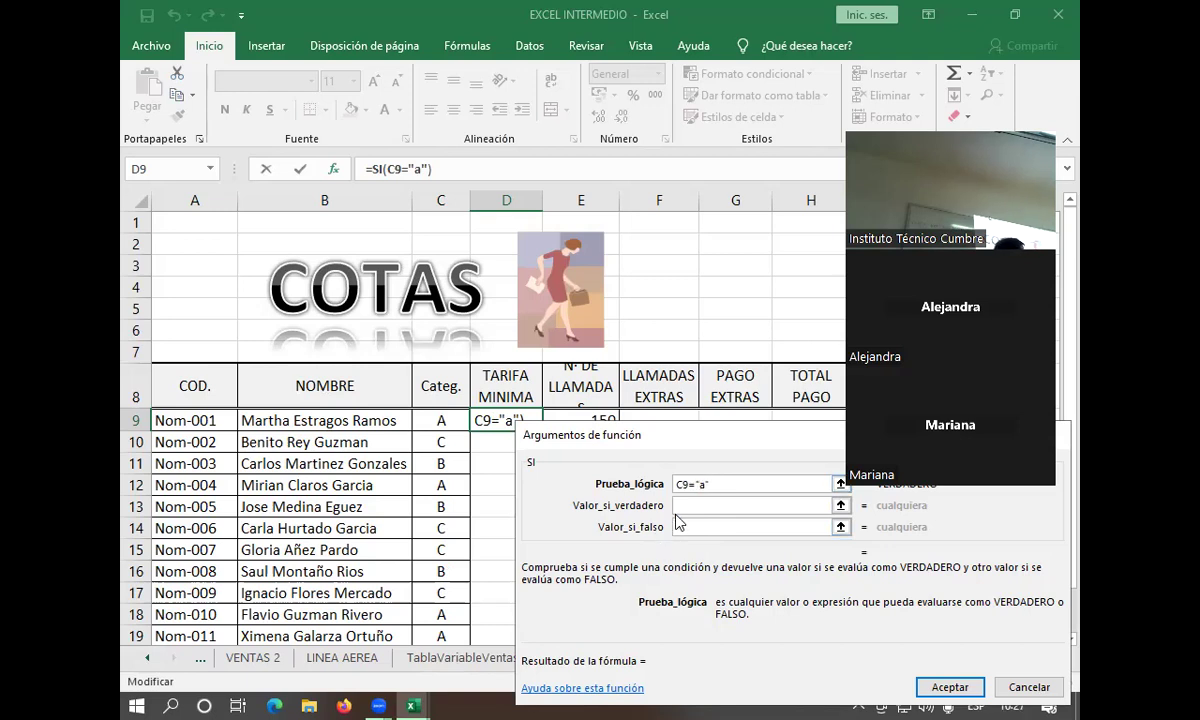
key(Tab)
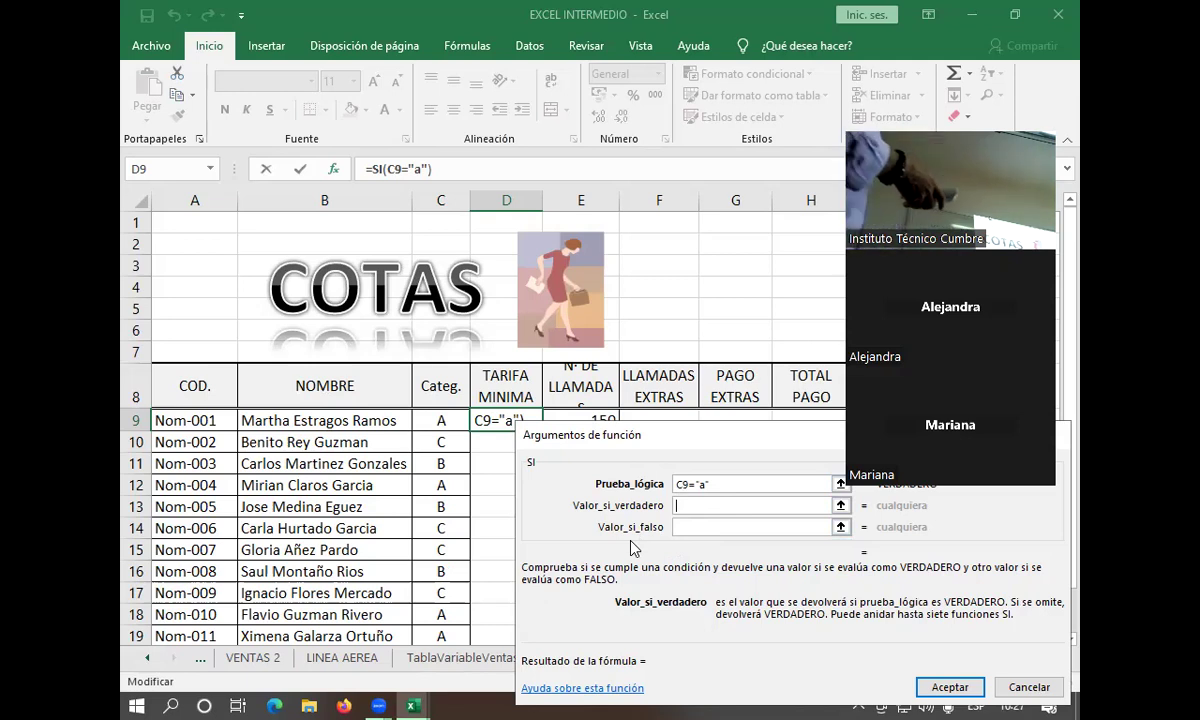
Set 180 as the value returned when C9 is "a"
text(180)
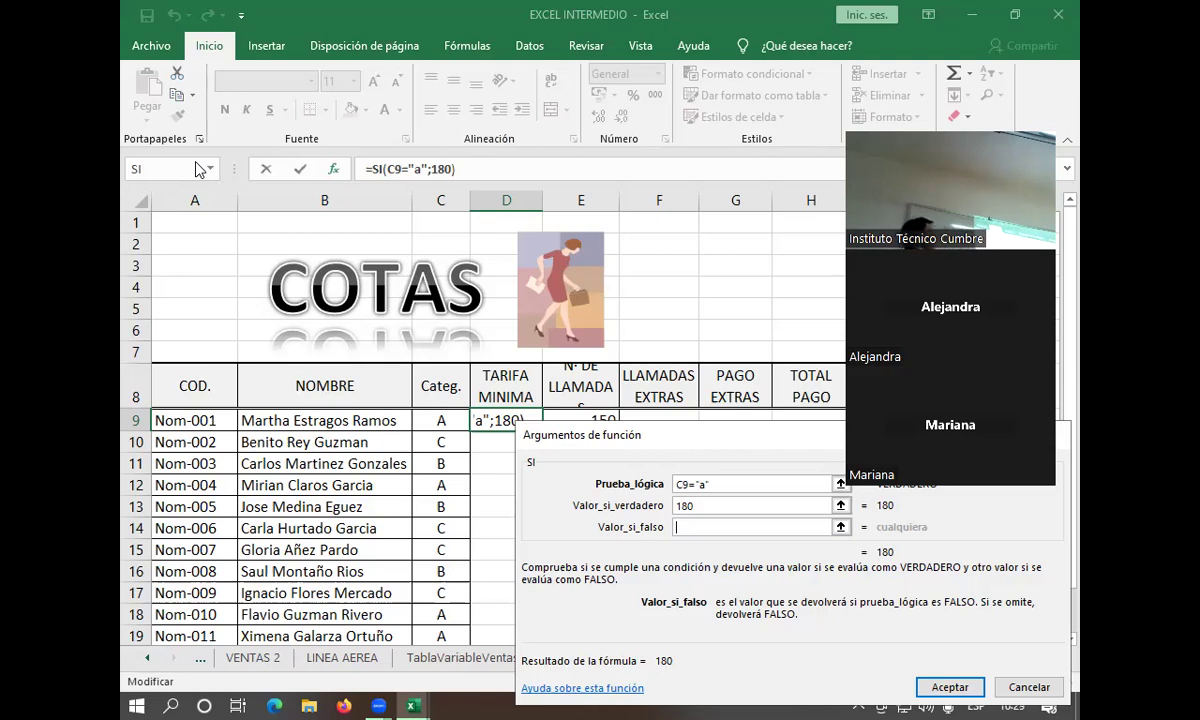
Nest a second SI function as the false result of D9's formula
click(197, 171)
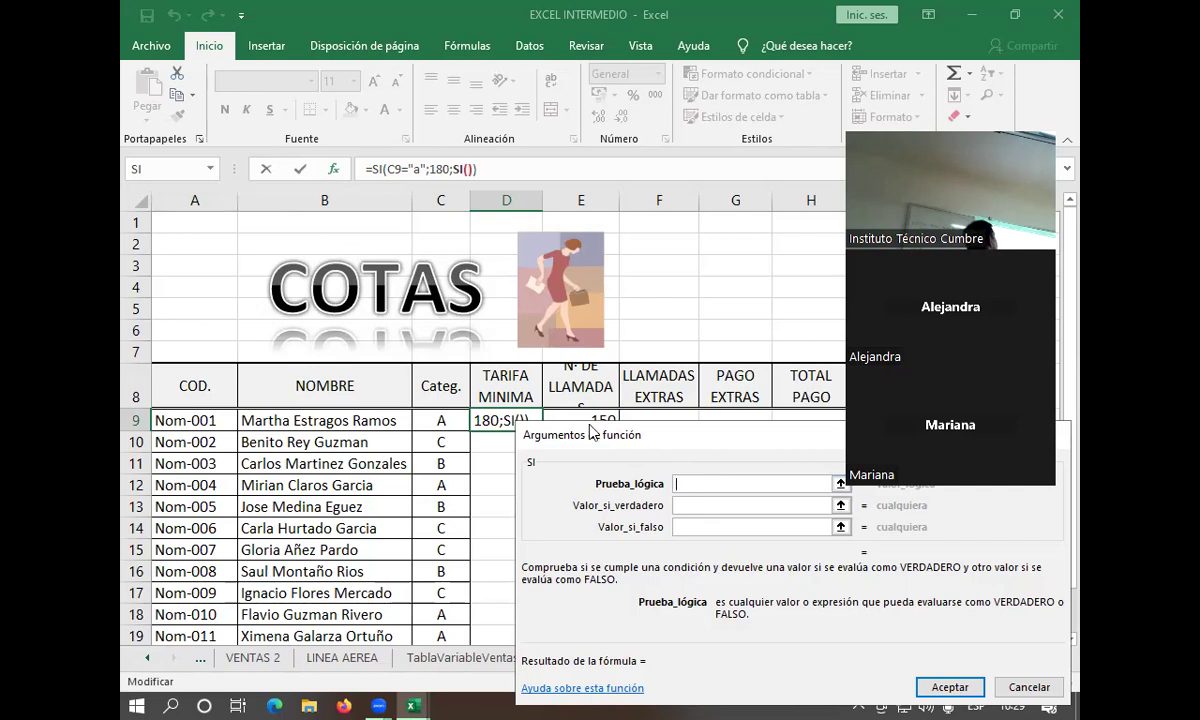
Make the nested SI return 160 when C9="b", and nest a third SI as its false value
click(453, 418)
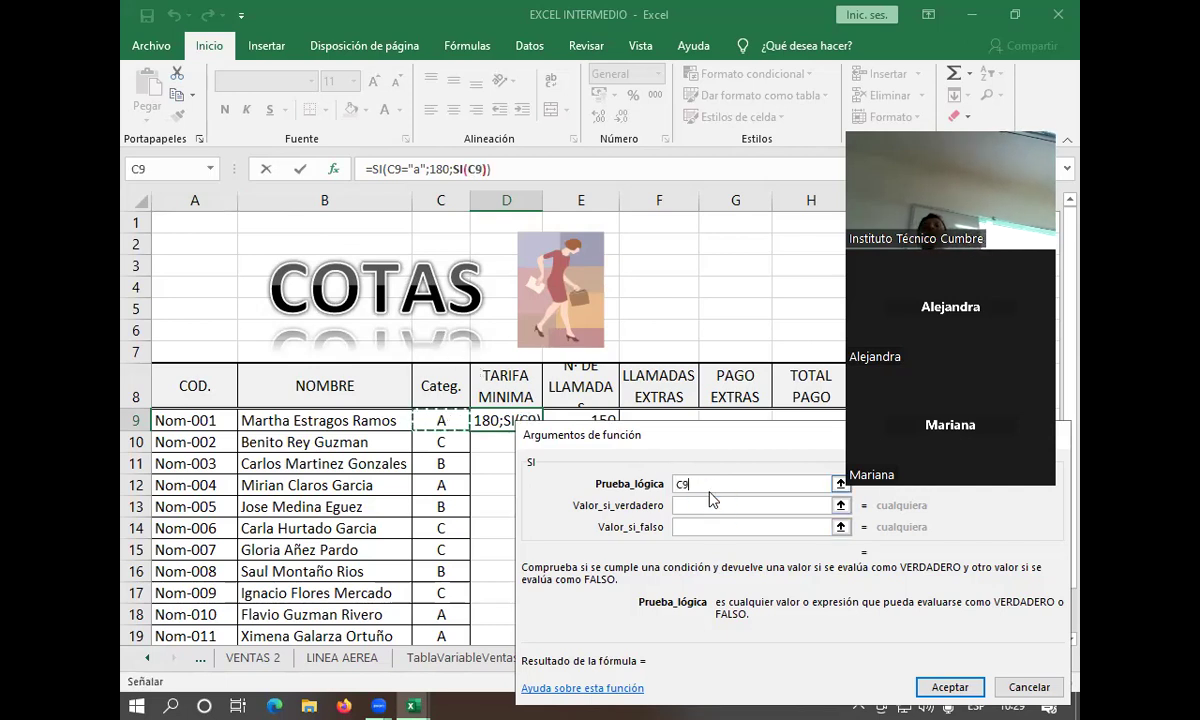
text(=)
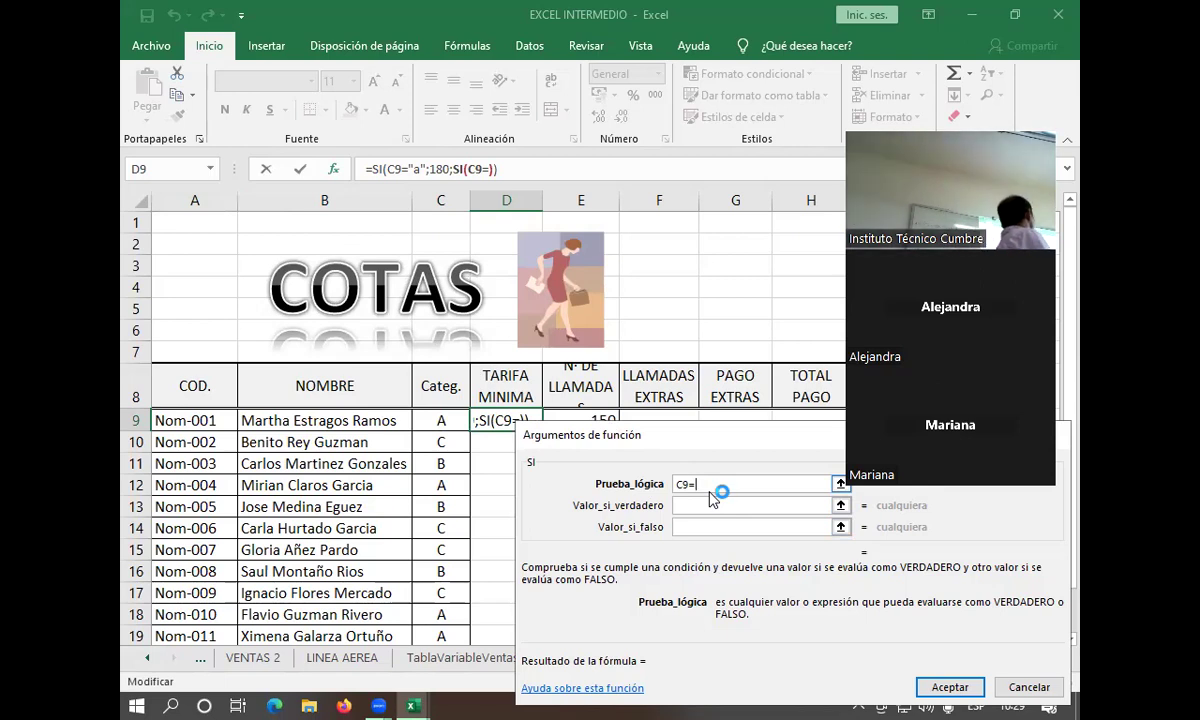
text(")
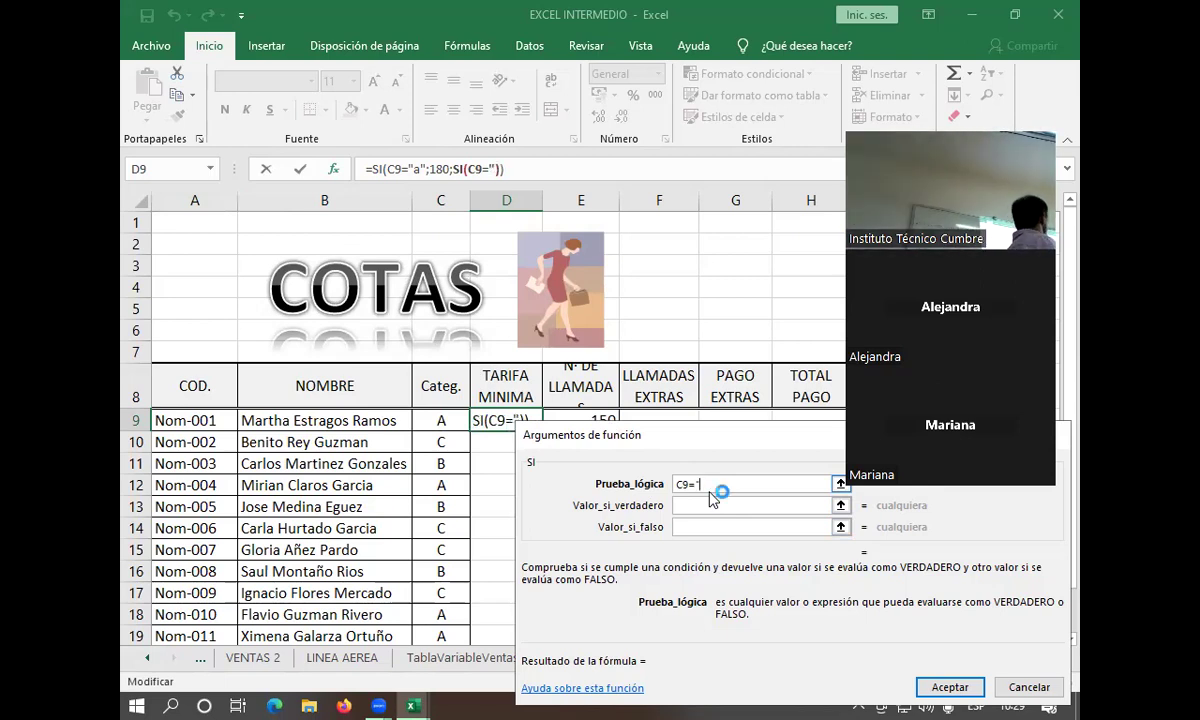
text(b")
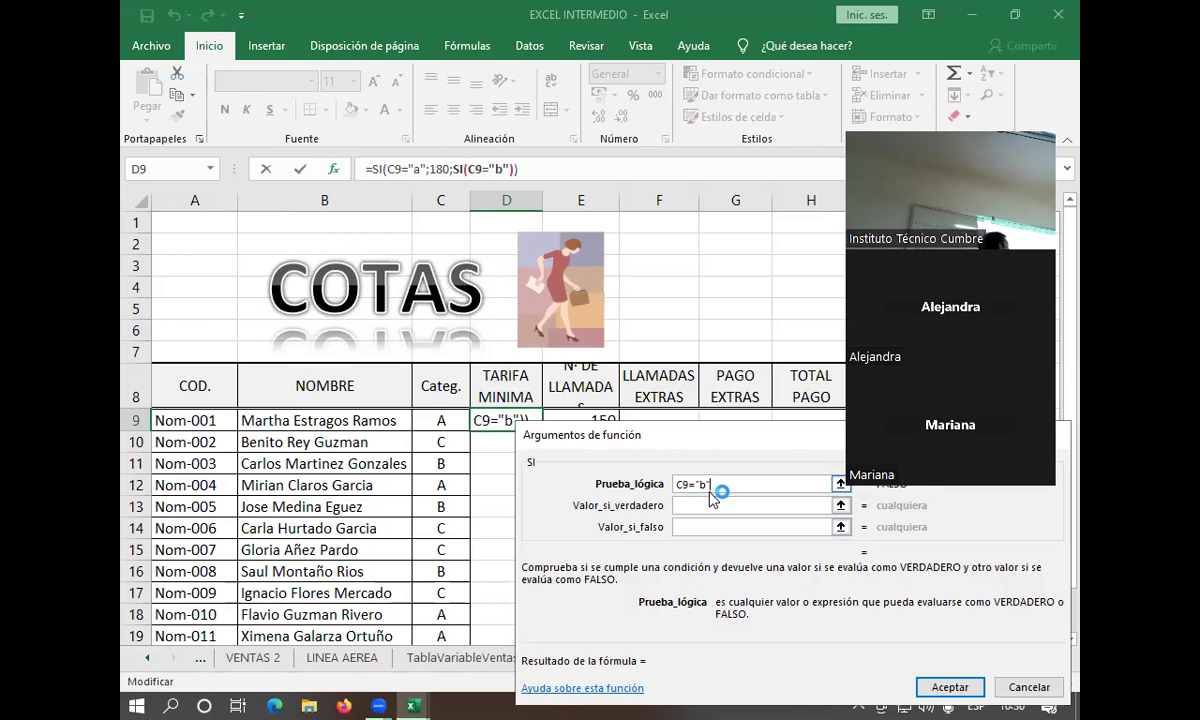
click(731, 503)
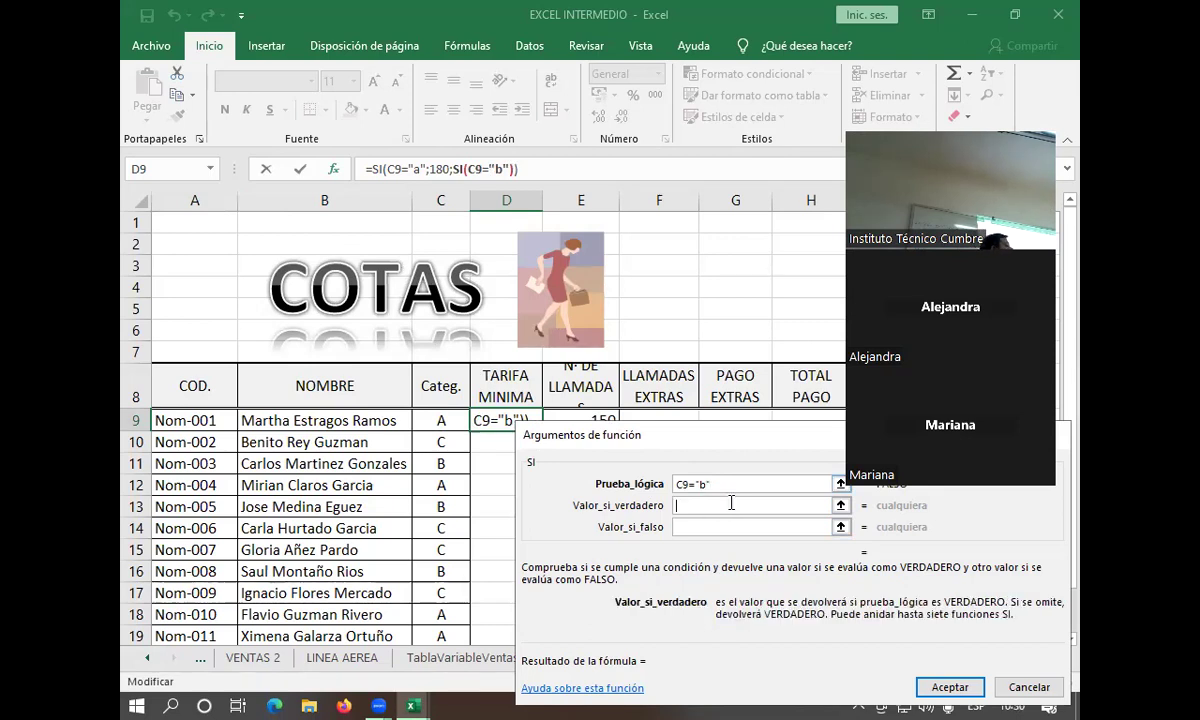
text(160)
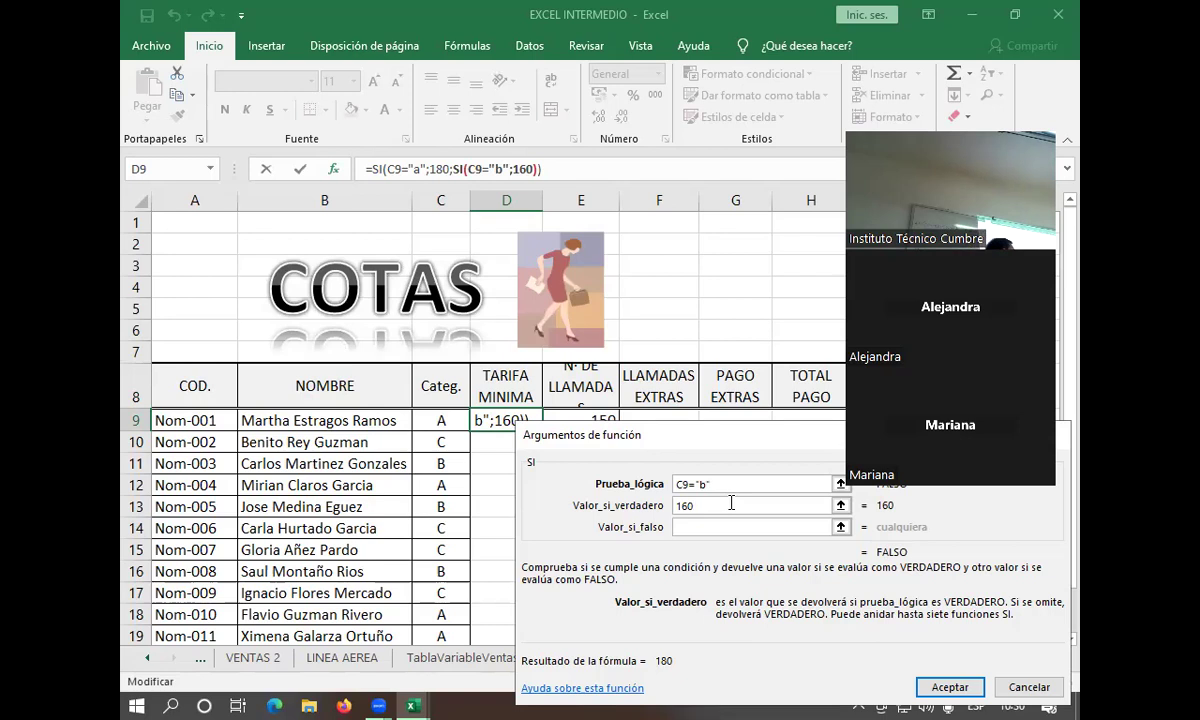
click(697, 530)
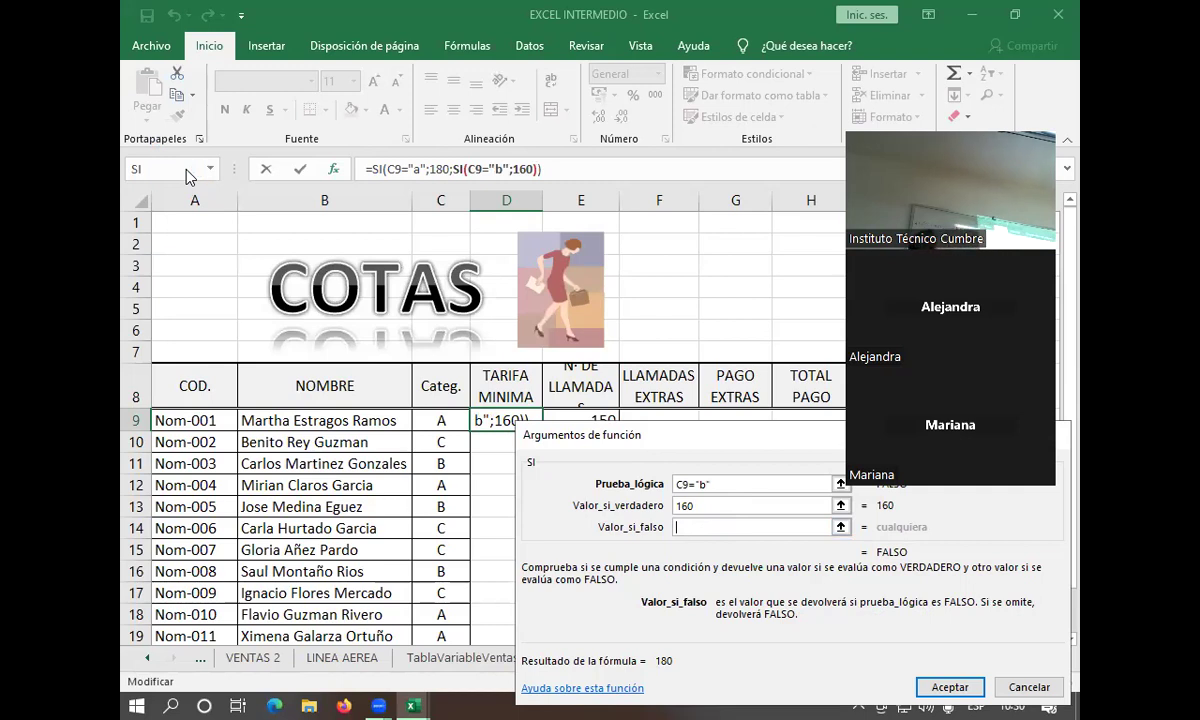
click(187, 171)
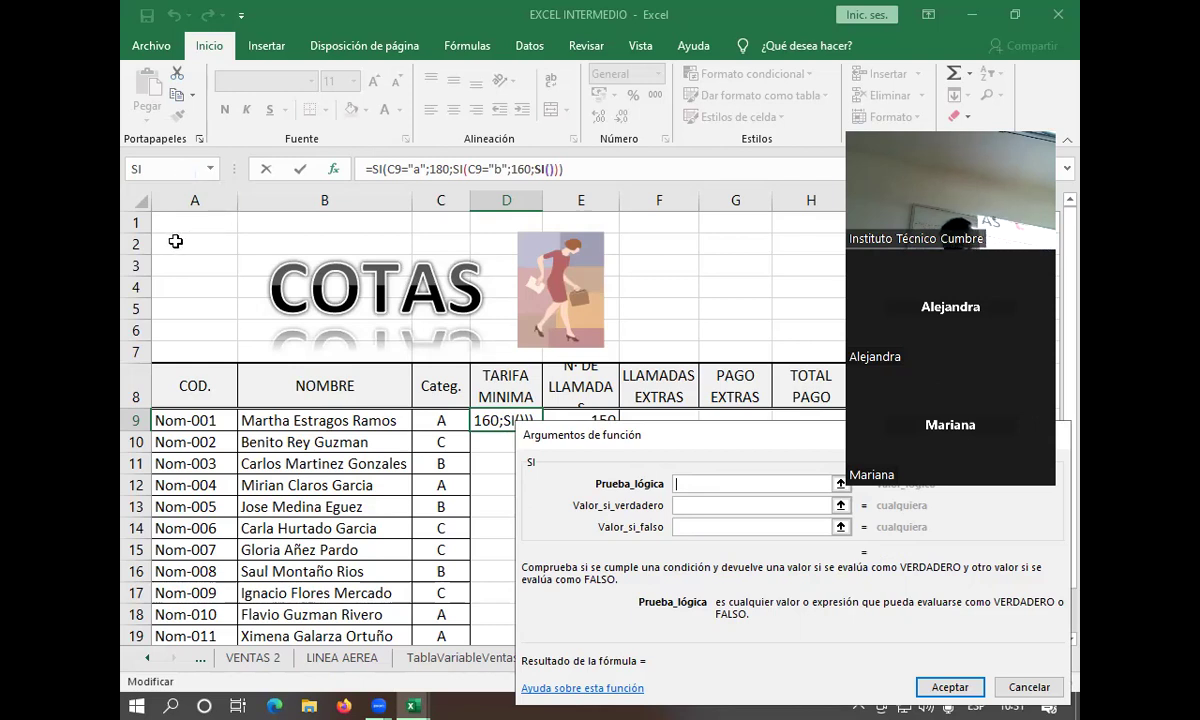
Set the third SI to return 120 when C9="c", otherwise 0
click(446, 419)
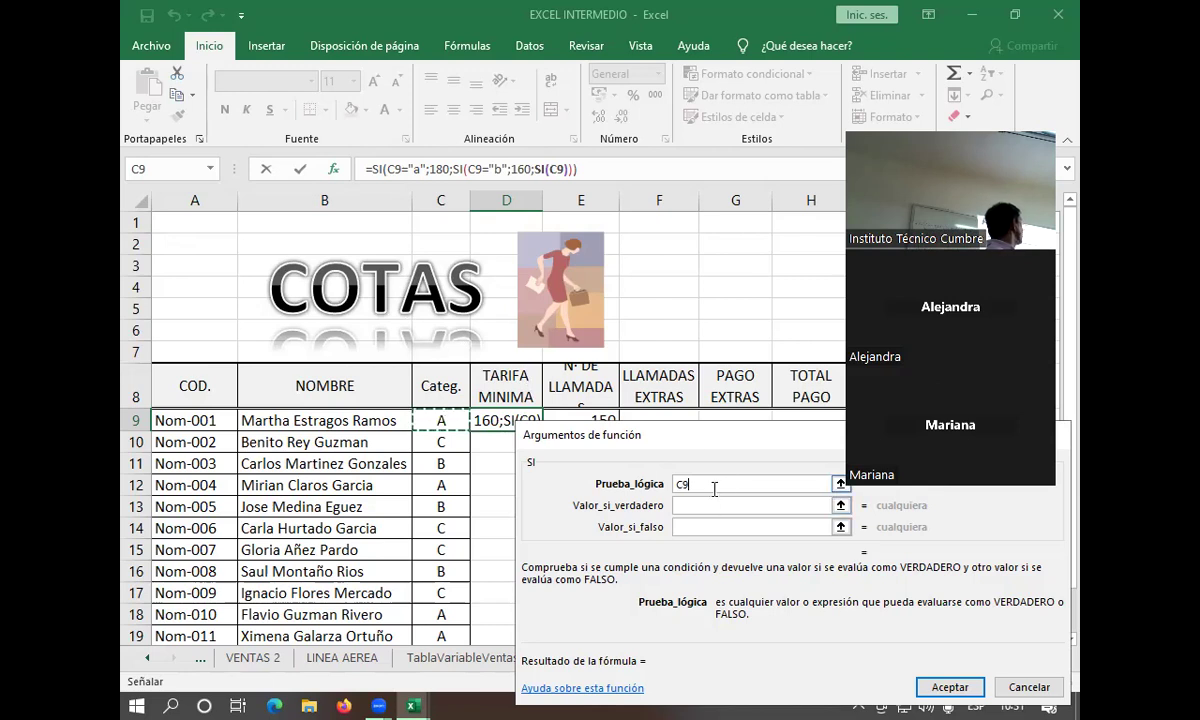
text(=)
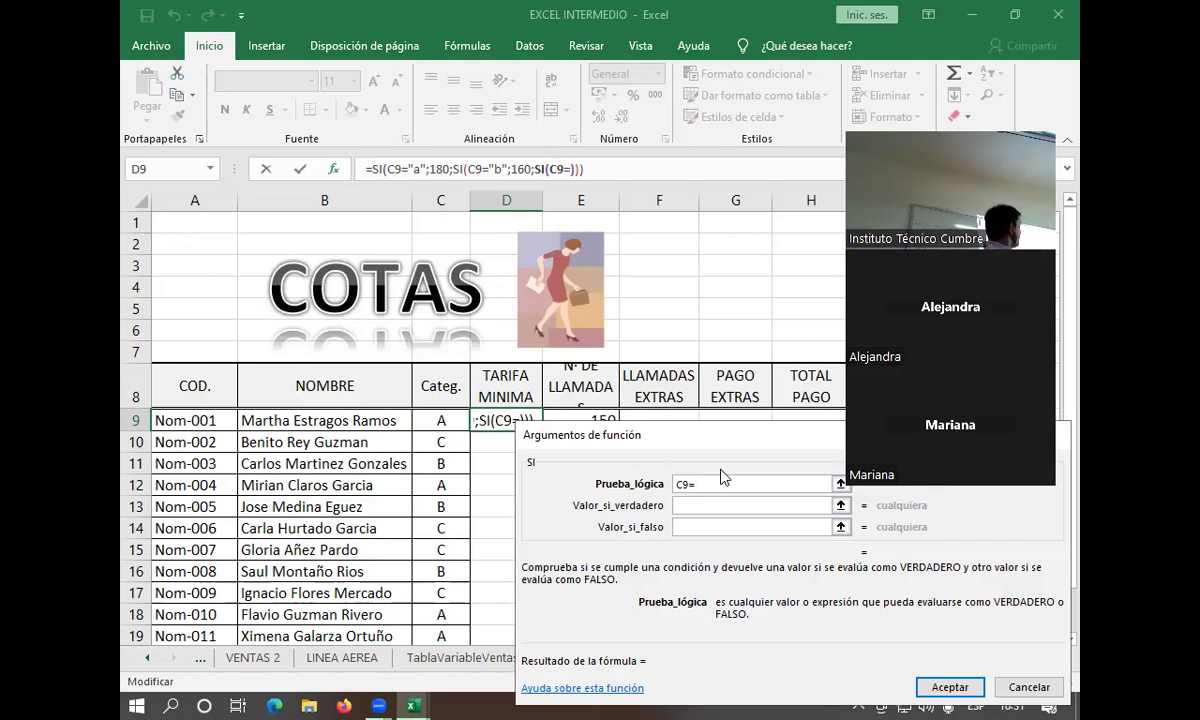
text("c")
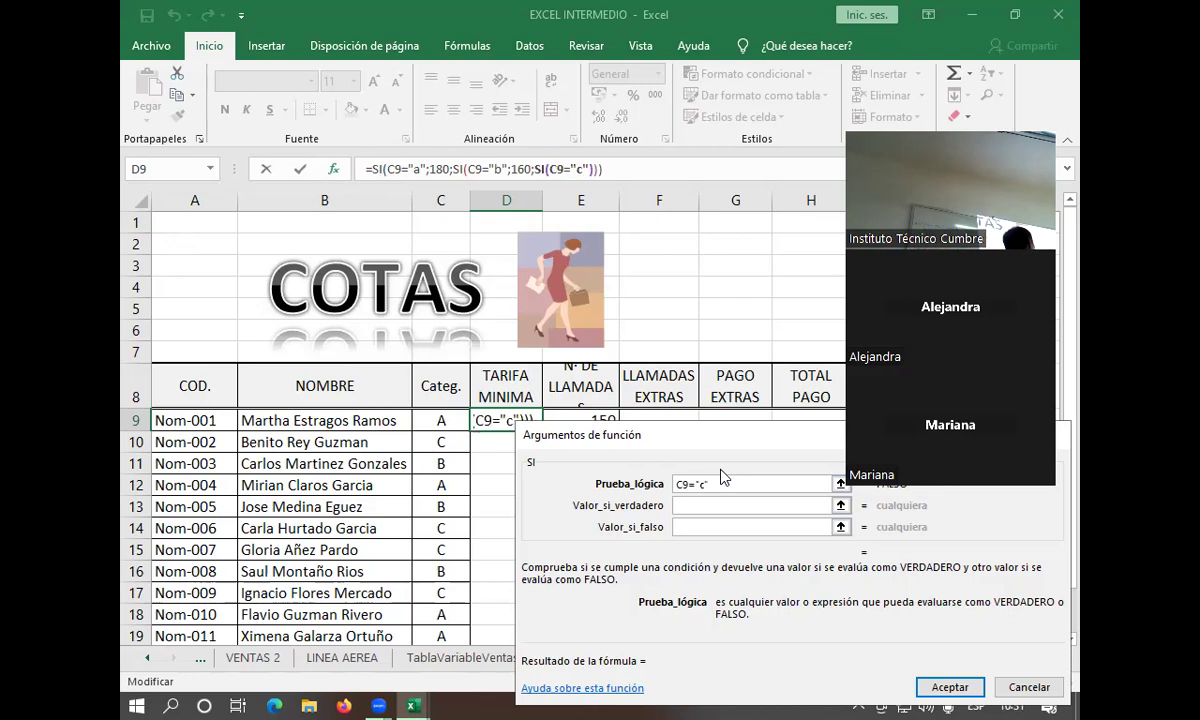
click(709, 504)
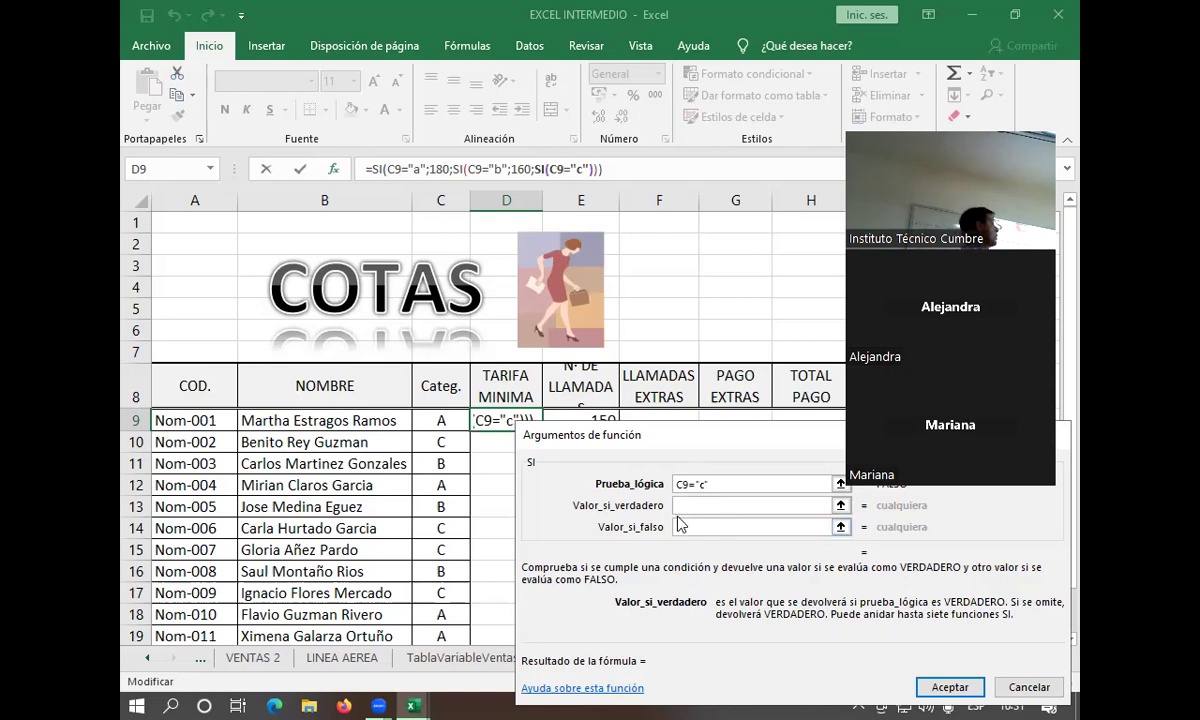
text(120)
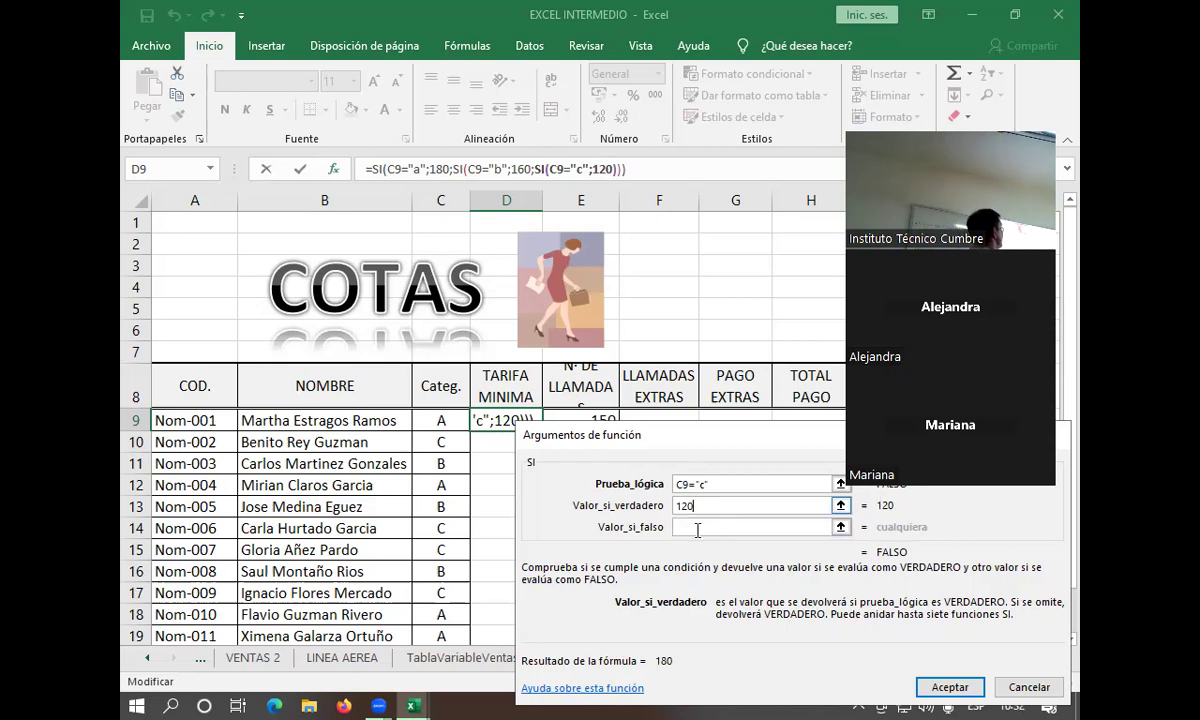
click(704, 529)
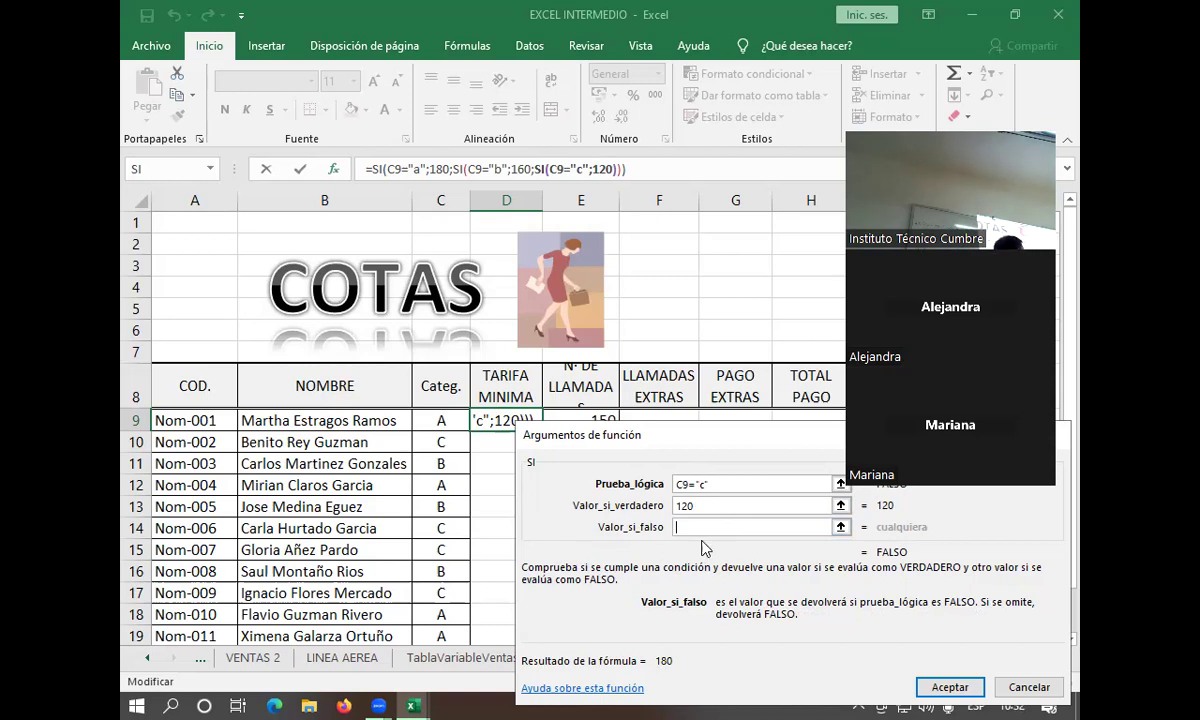
text(0)
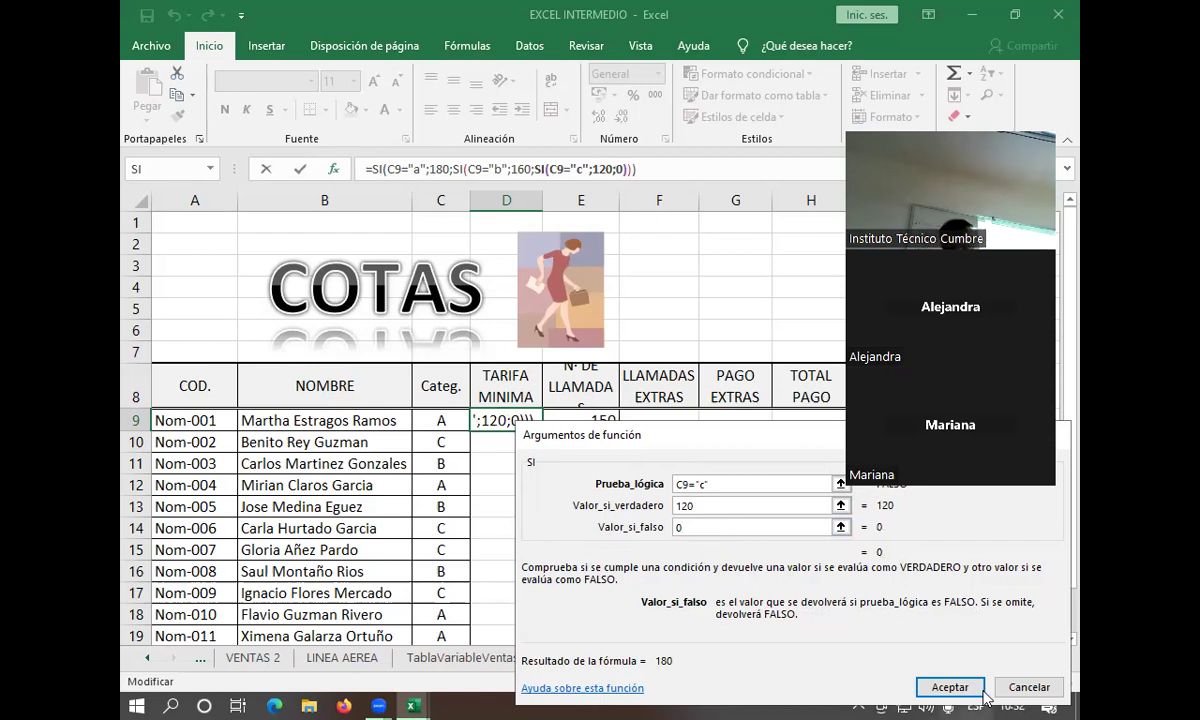
Enter the nested SI formula and test it with categories b and c in C9
click(950, 690)
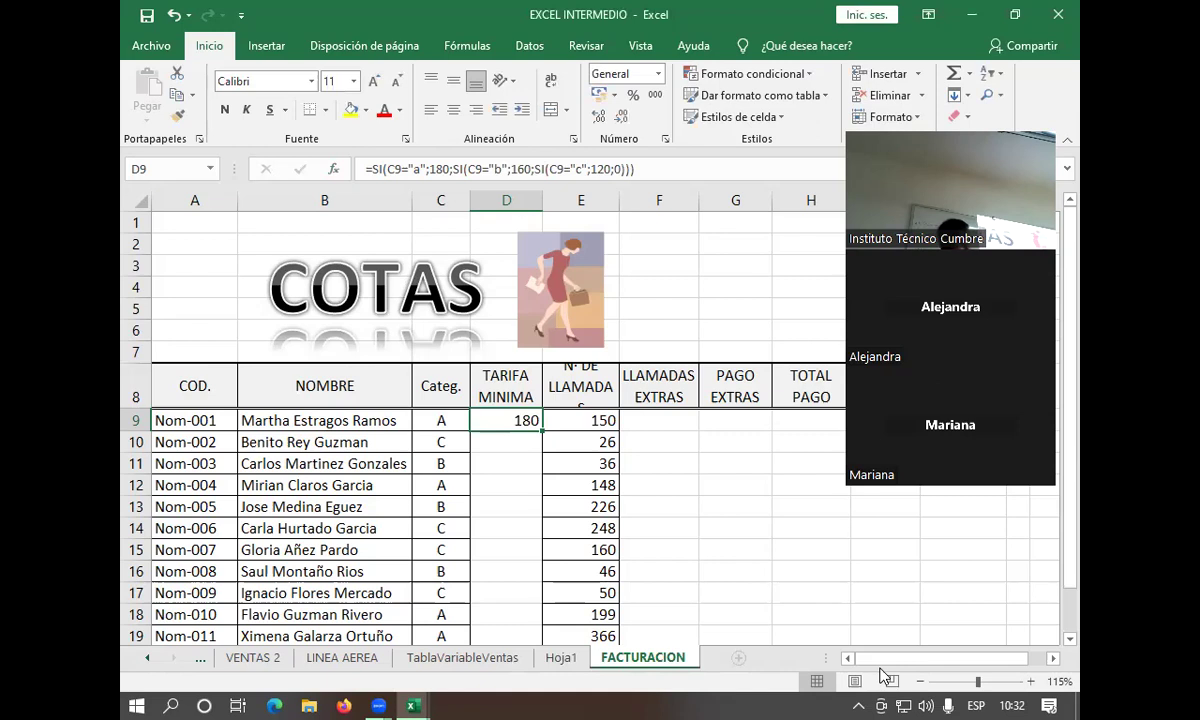
click(440, 418)
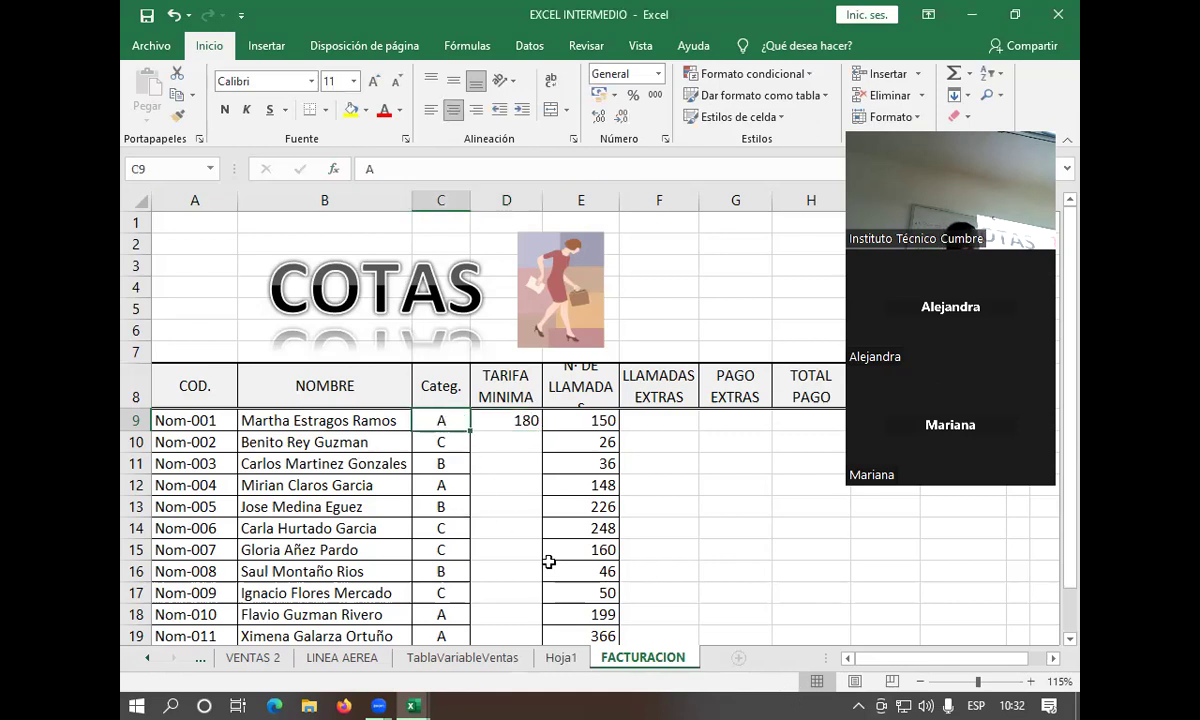
text(b)
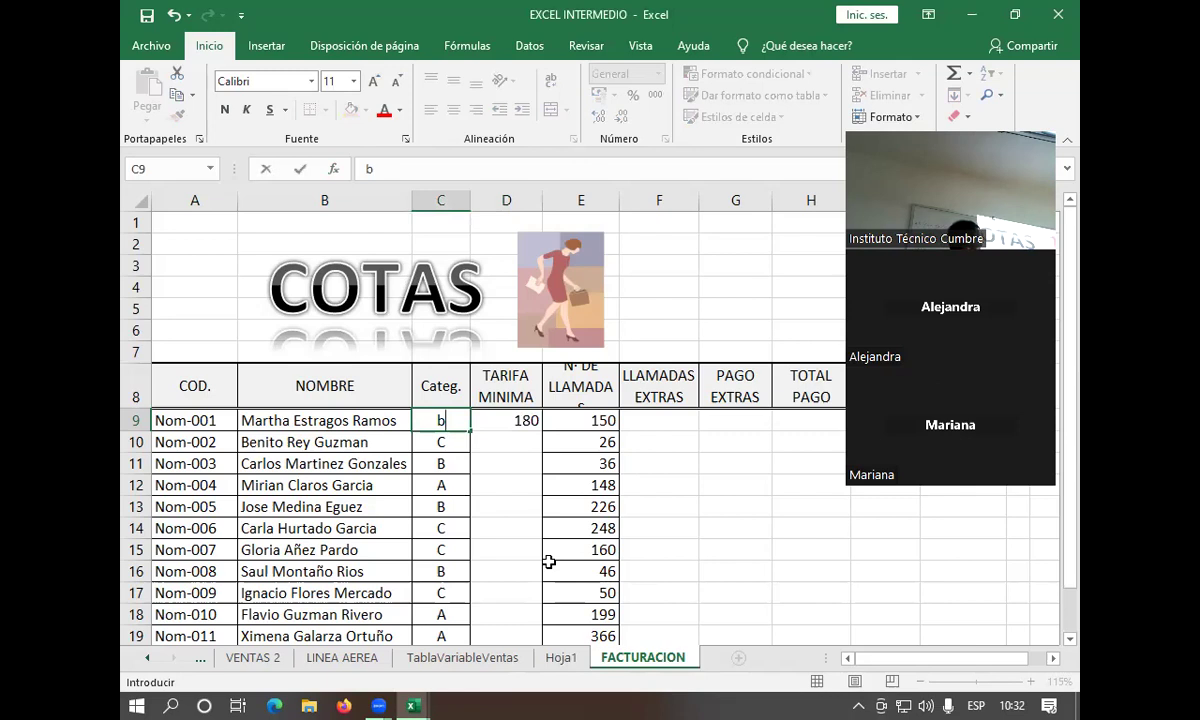
key(Return)
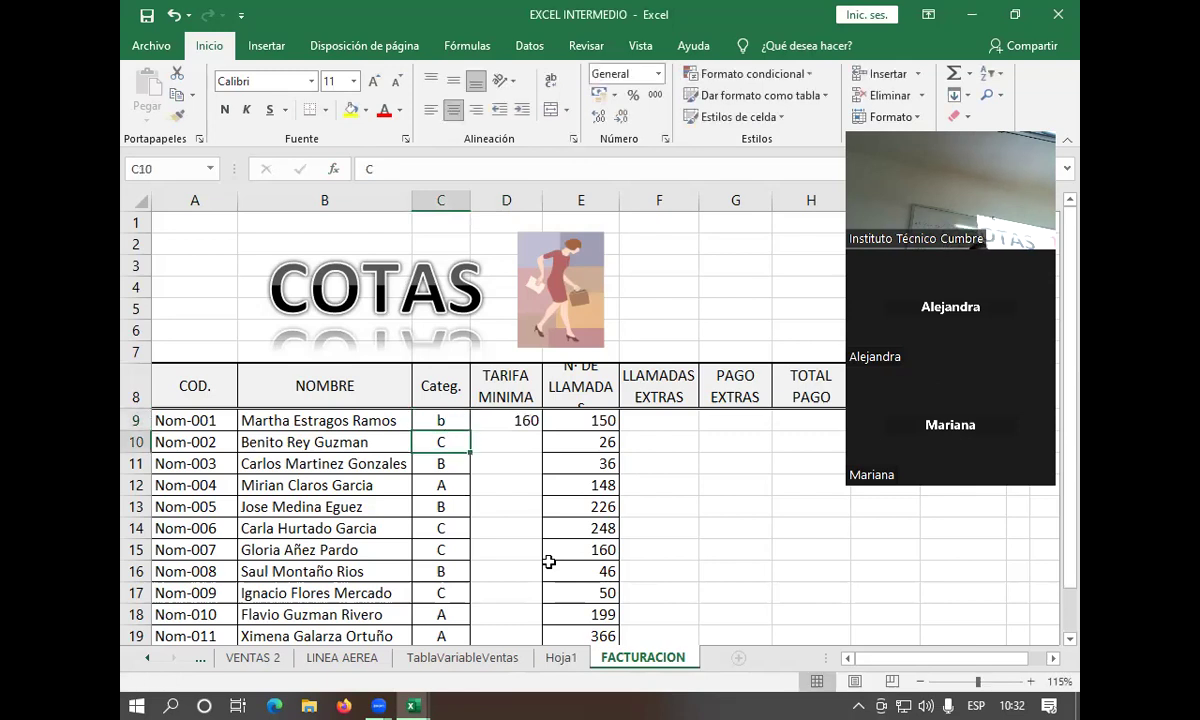
key(Up)
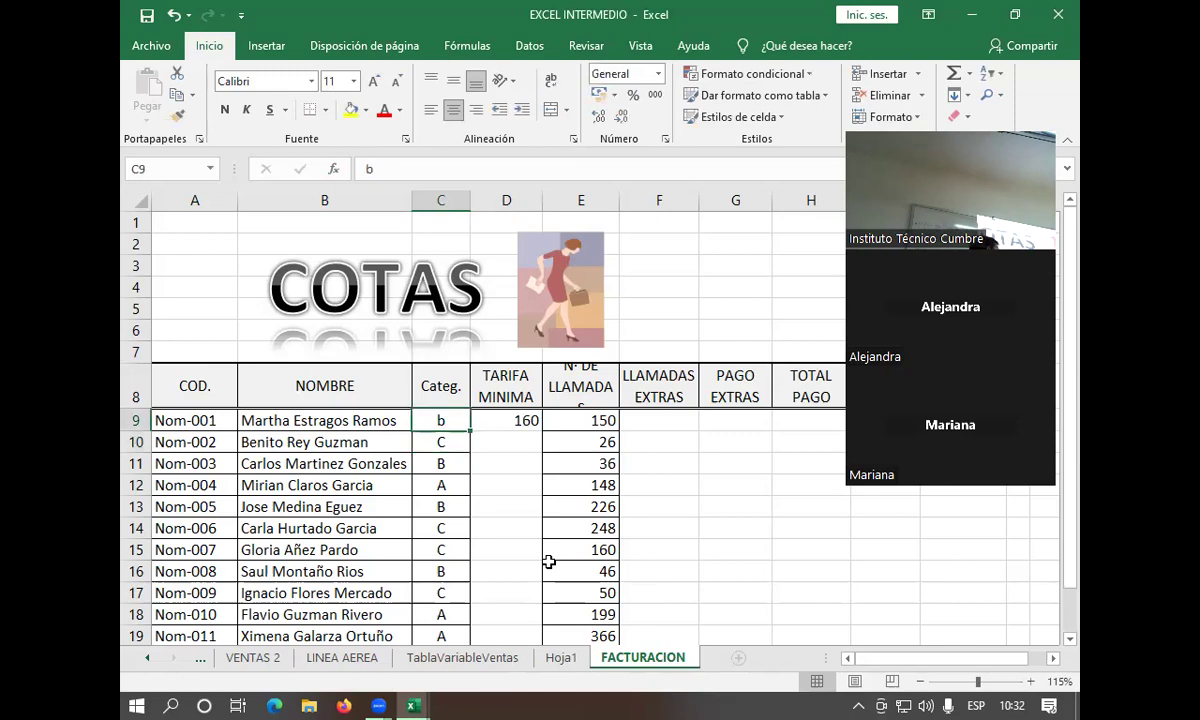
key(F2)
key(BackSpace)
text(c)
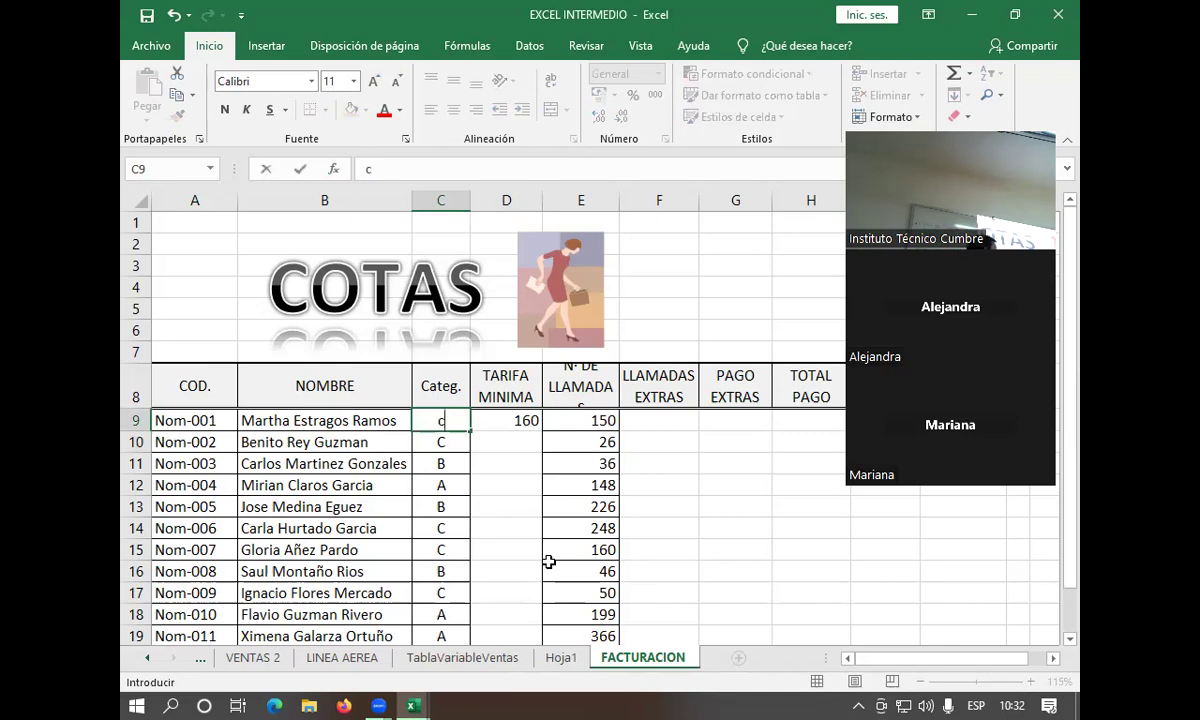
key(Return)
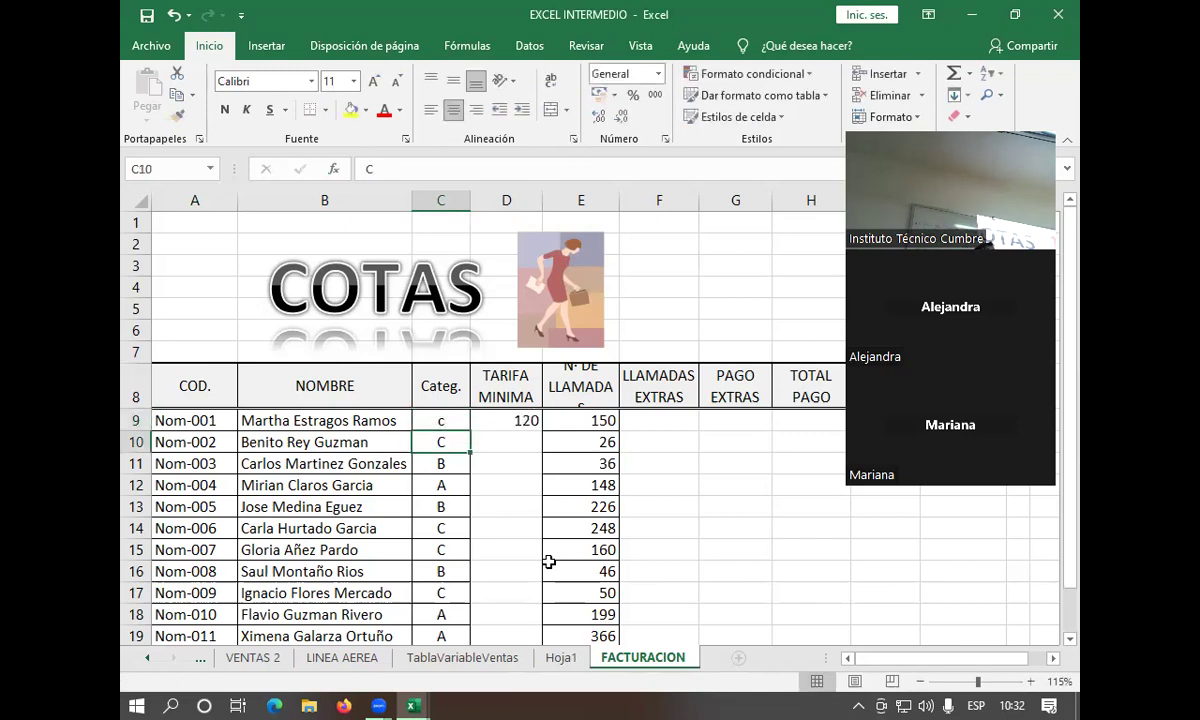
Test the unlisted category e in C9, then restore category a
key(Up)
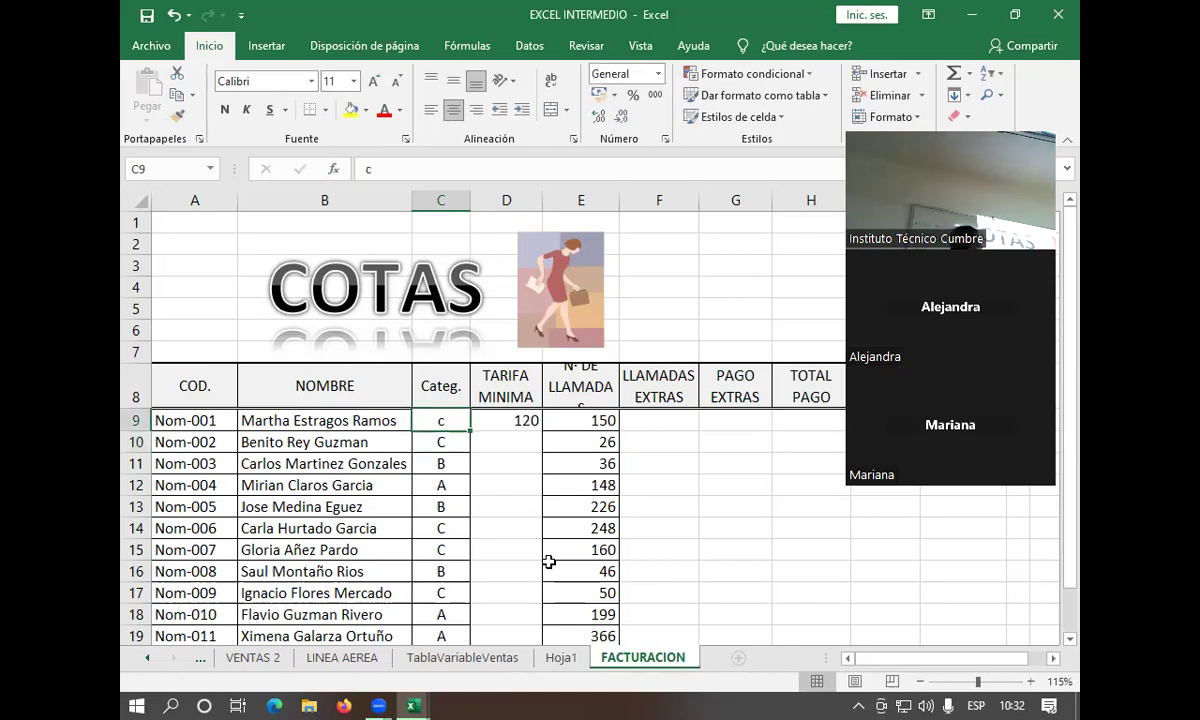
key(BackSpace)
text(e)
key(Return)
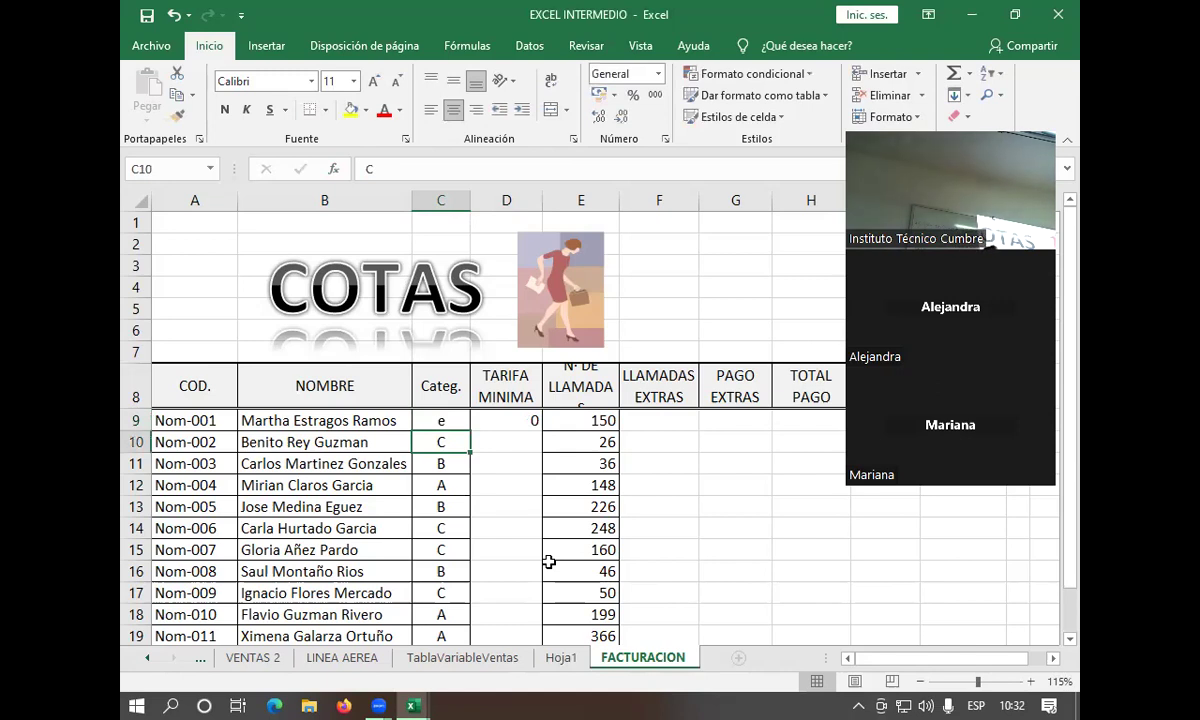
key(Up)
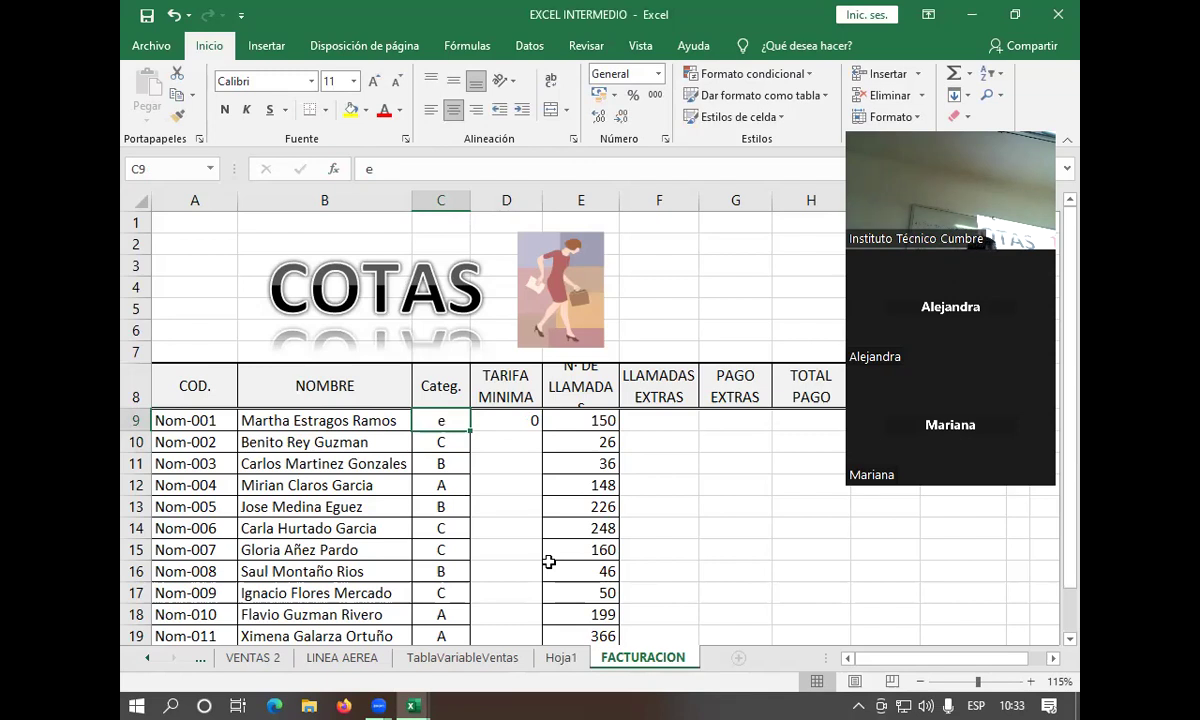
text(a)
key(Return)
Change C10's category to C and C9's to uppercase A
key(BackSpace)
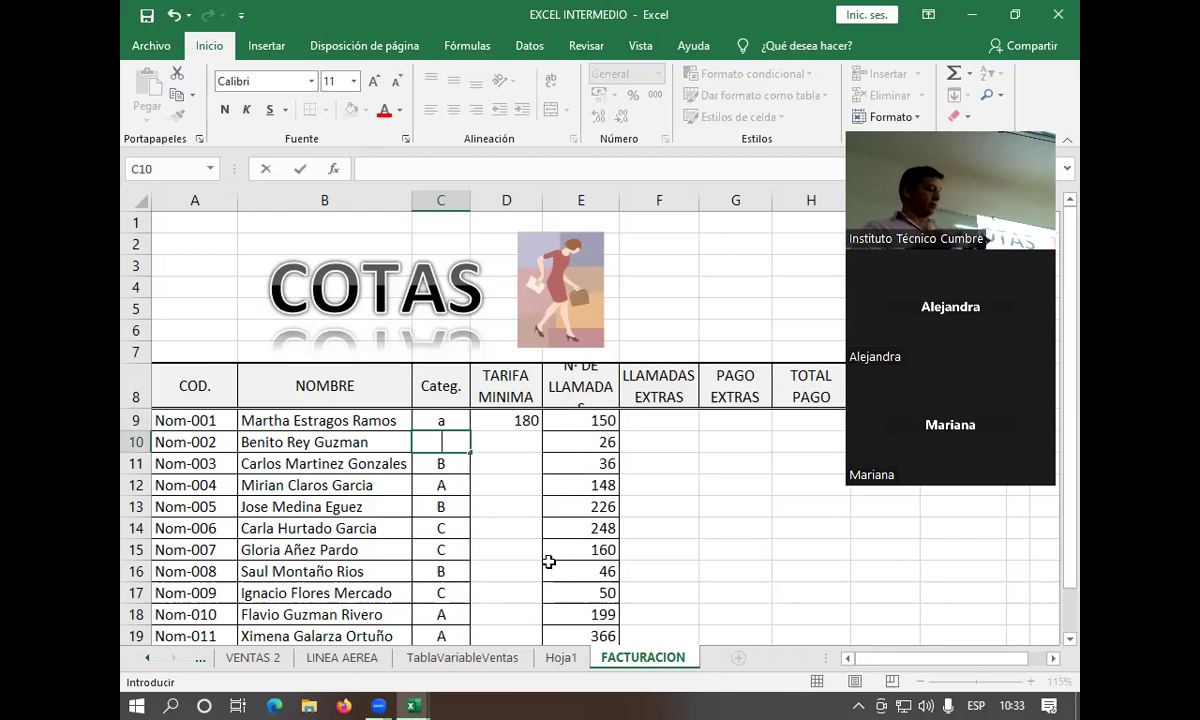
text(B)
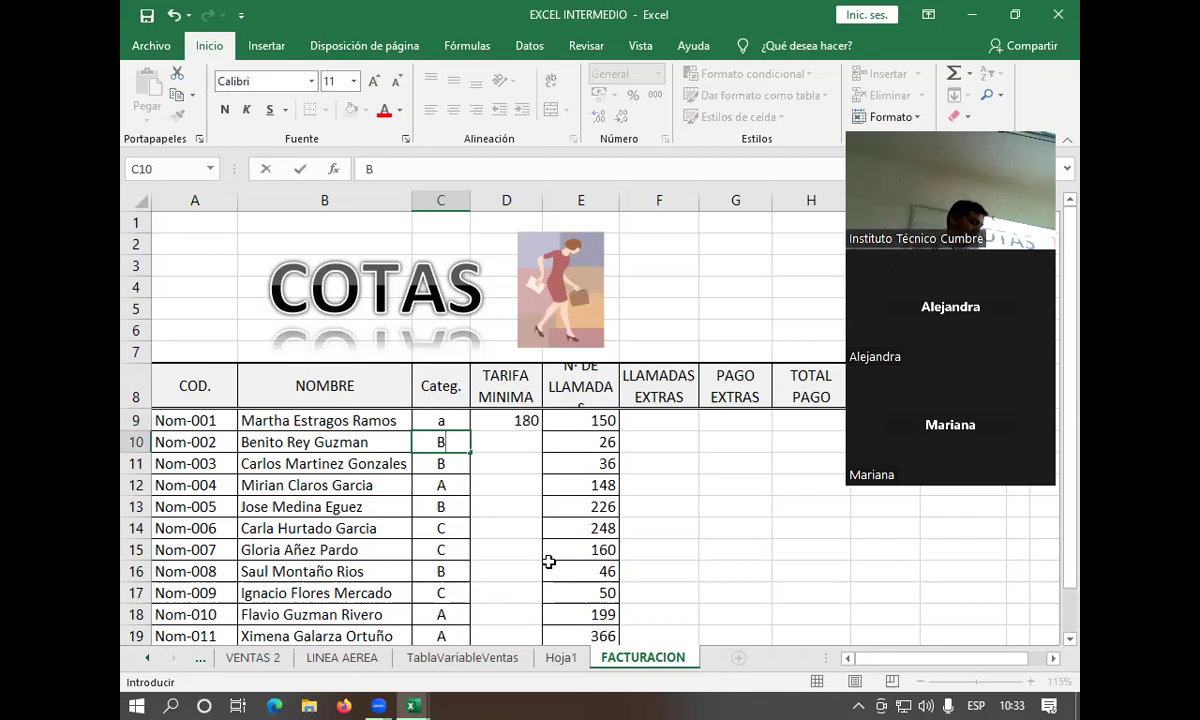
key(BackSpace)
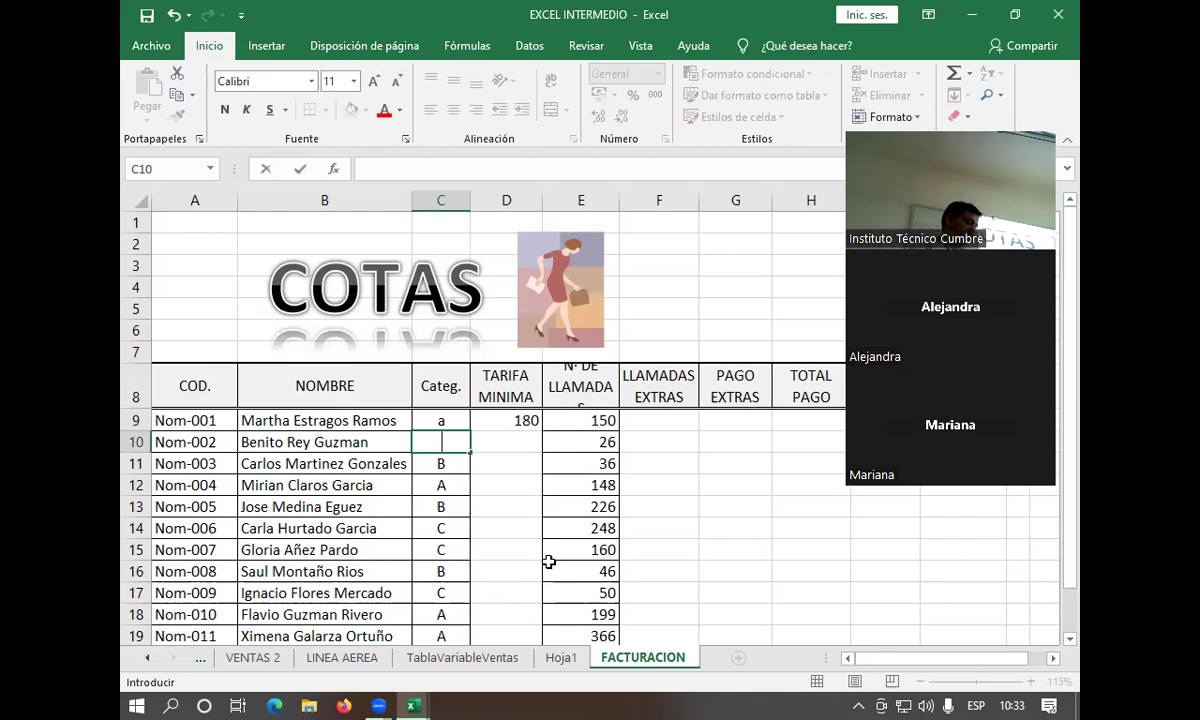
text(C)
key(Up)
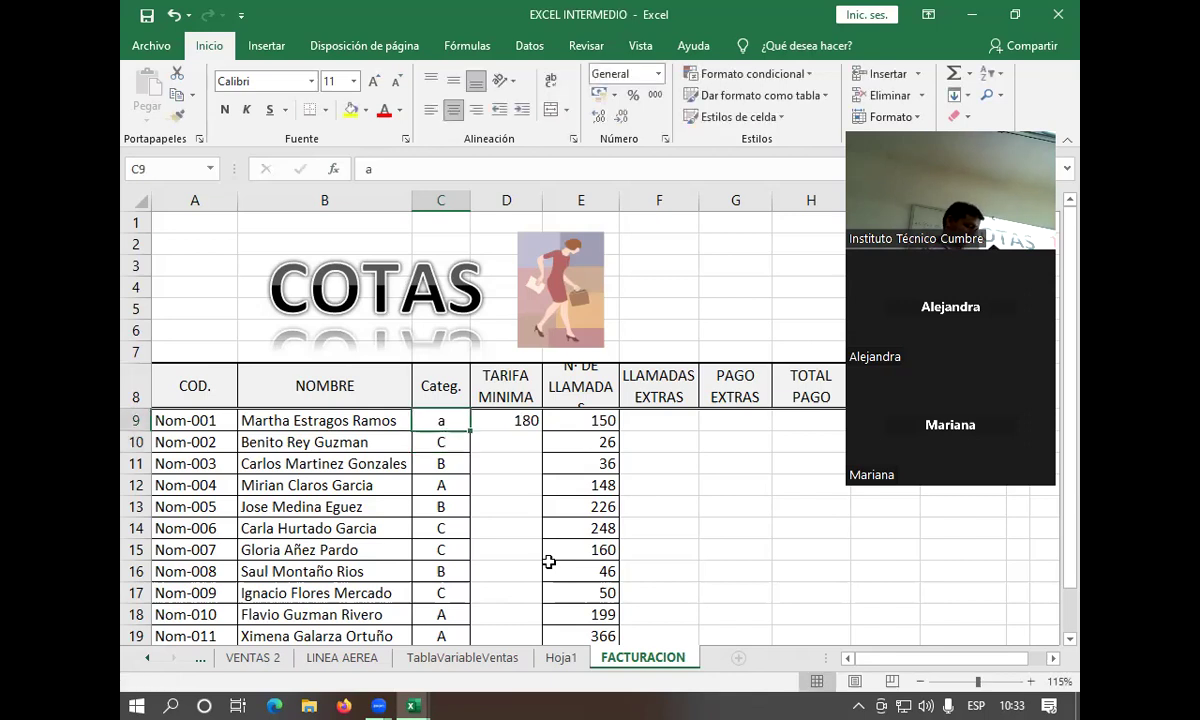
key(BackSpace)
text(A)
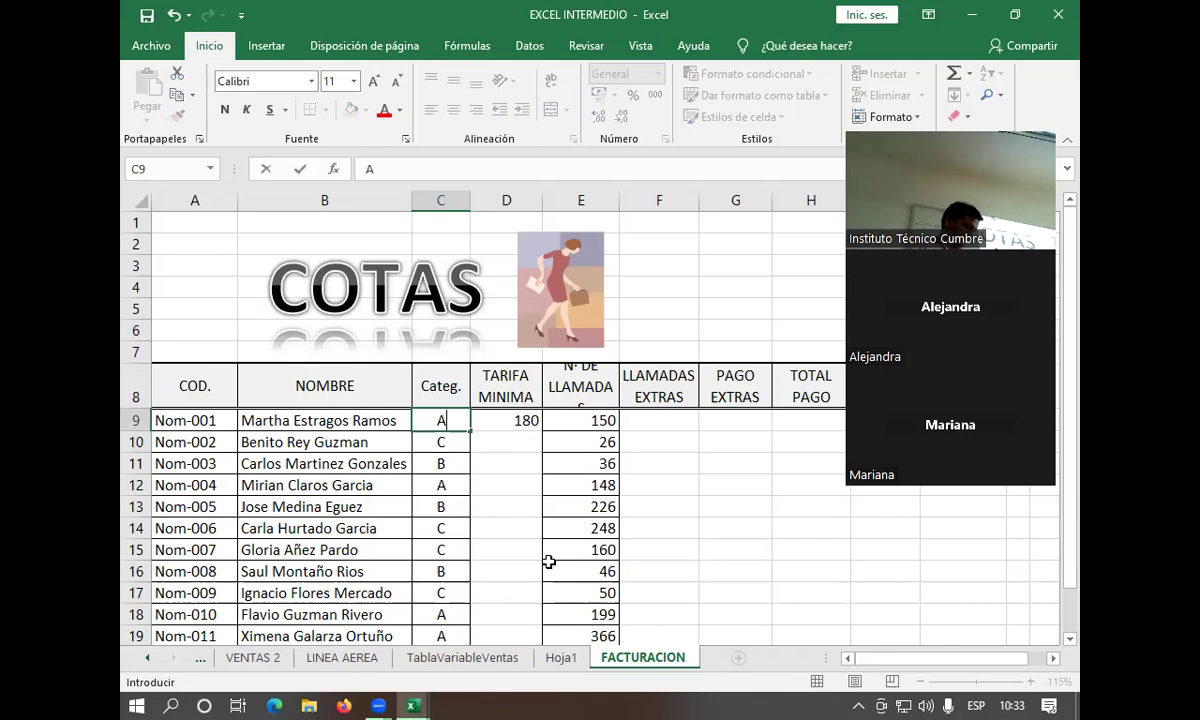
key(Return)
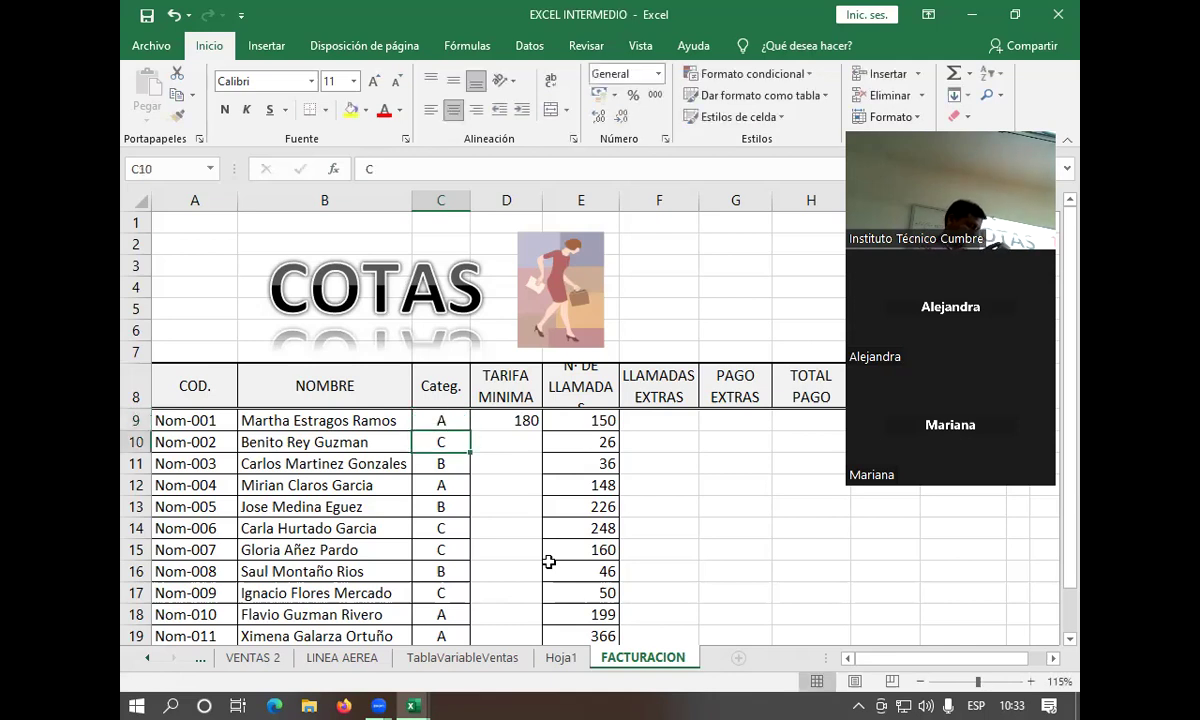
key(Right)
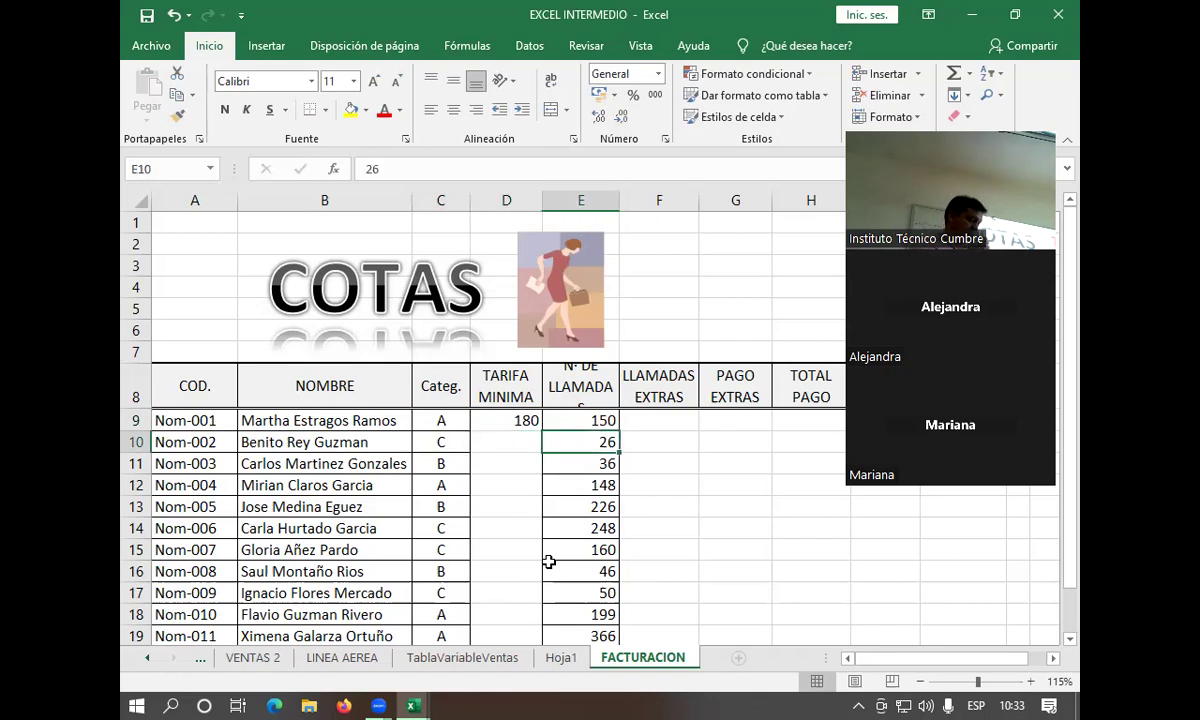
key(Right)
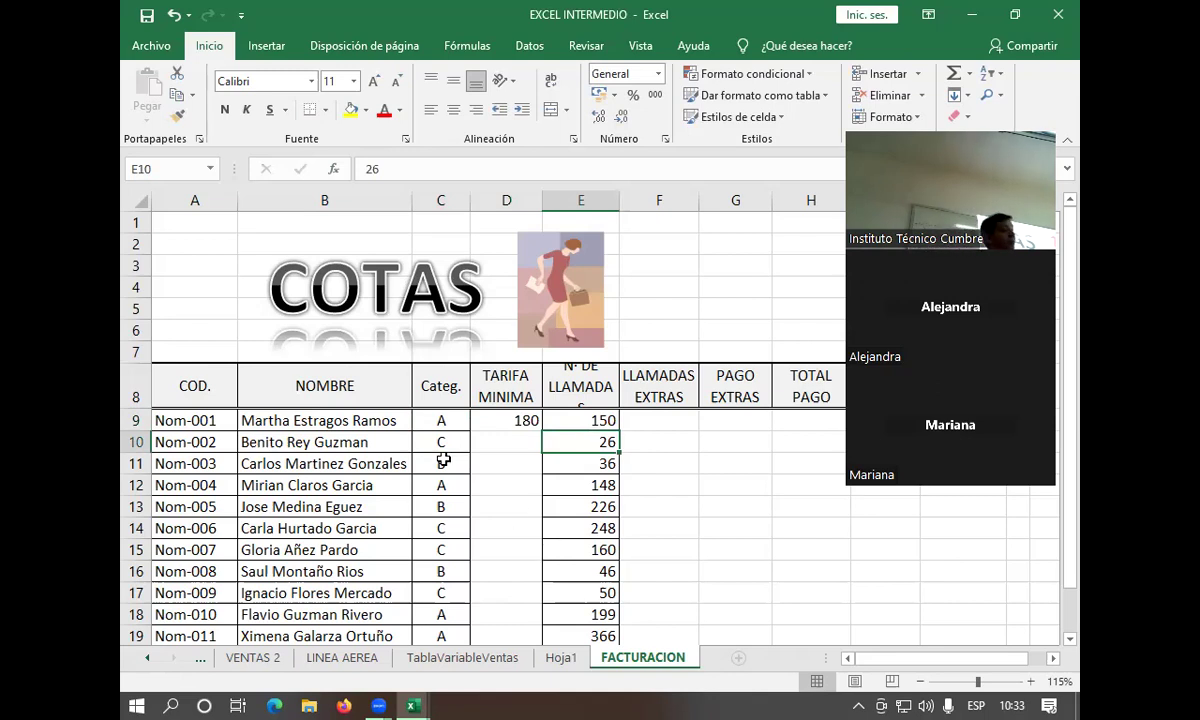
Fill D9's nested SI formula down through D19
click(492, 420)
drag(540, 428, 548, 665)
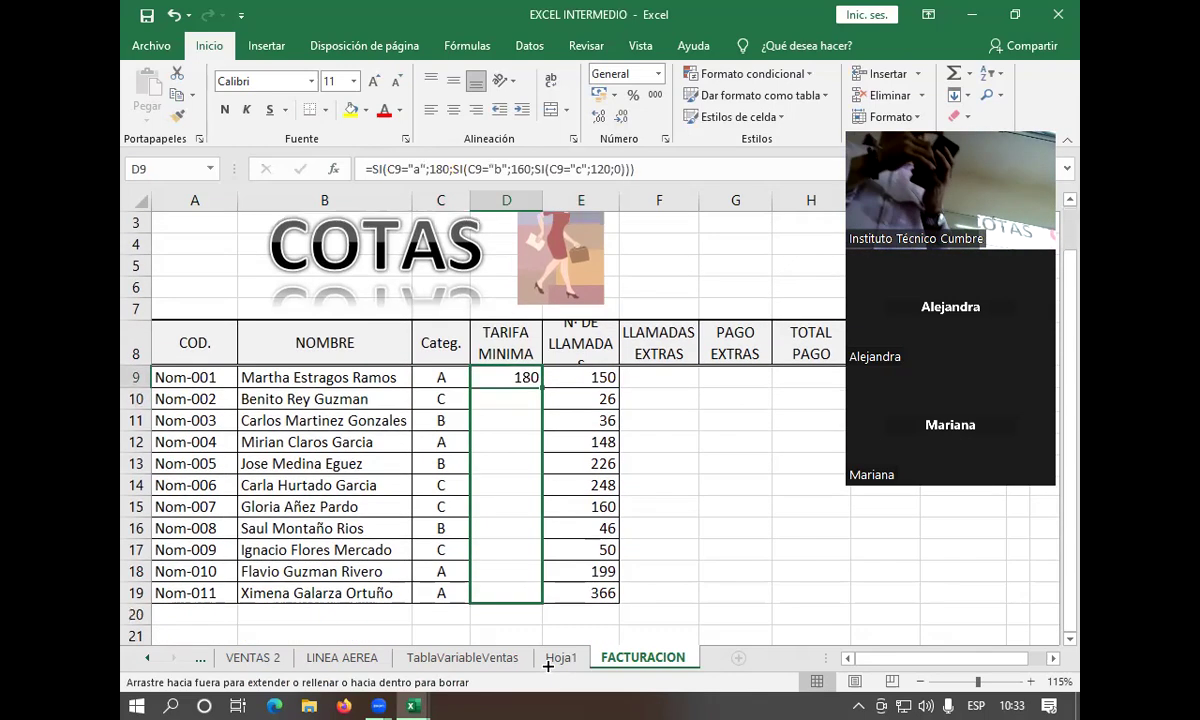
drag(548, 665, 525, 583)
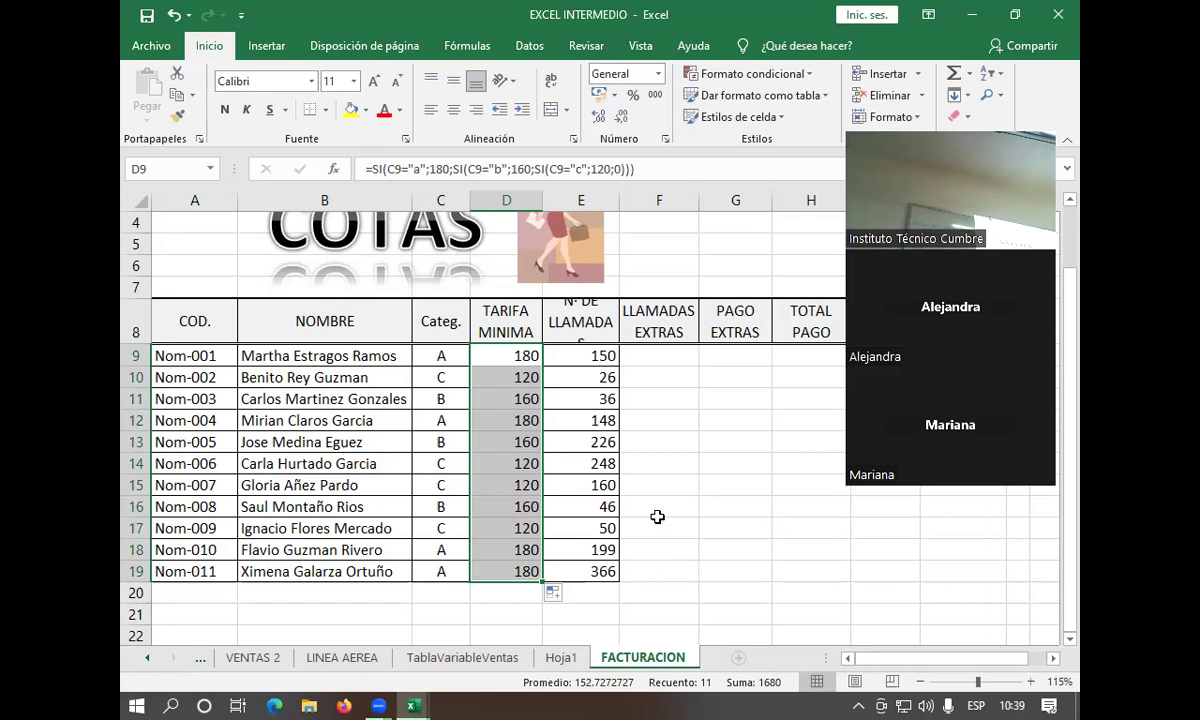
Move to the first LLAMADAS EXTRAS cell, F9
key(Right)
key(Right)
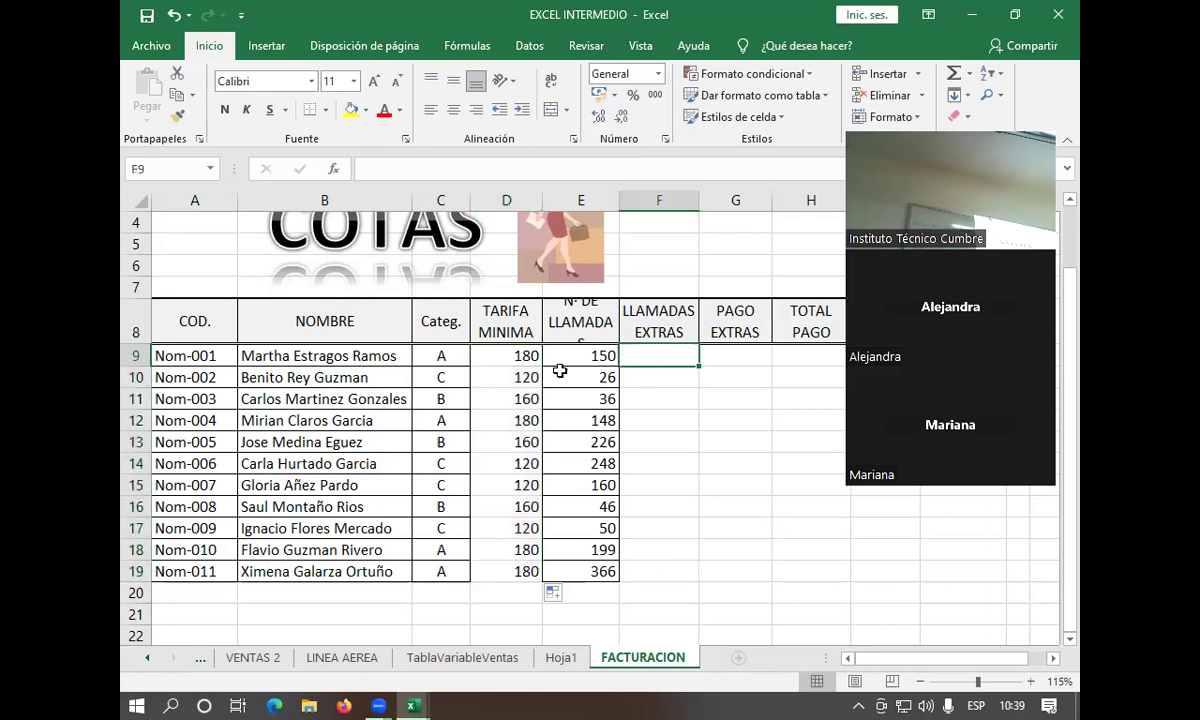
Enter =+E9-80 in F9 and fill it down the LLAMADAS EXTRAS column to F19
text(+)
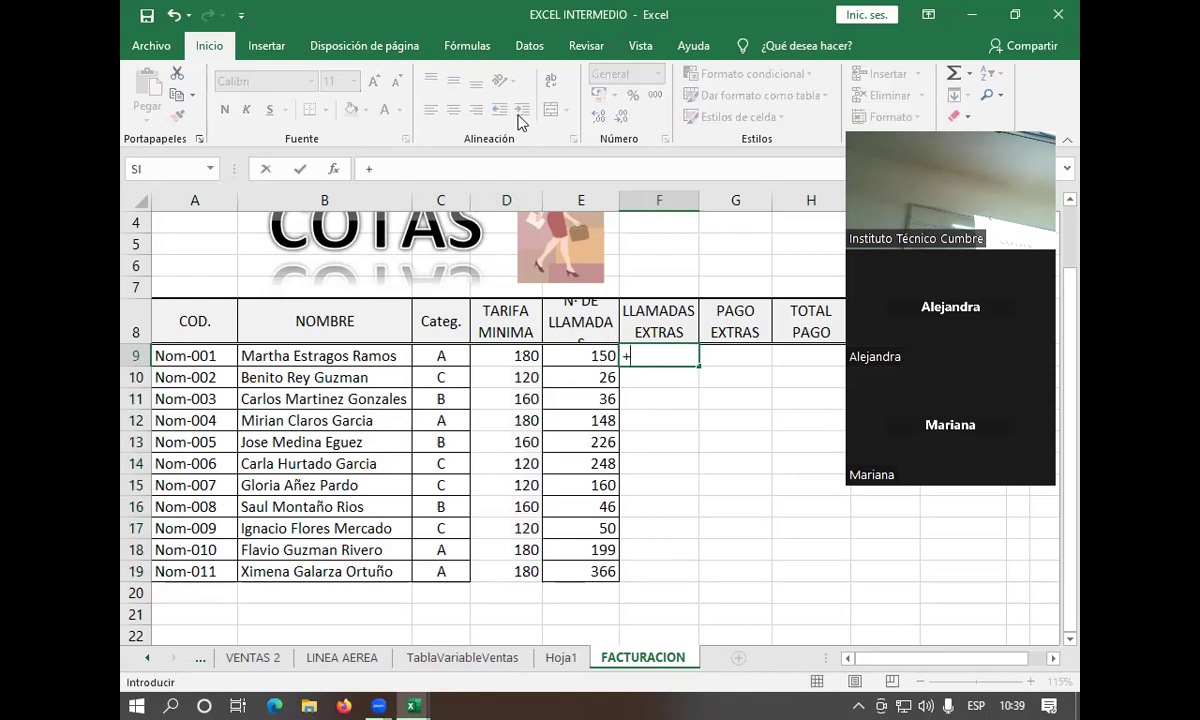
click(580, 357)
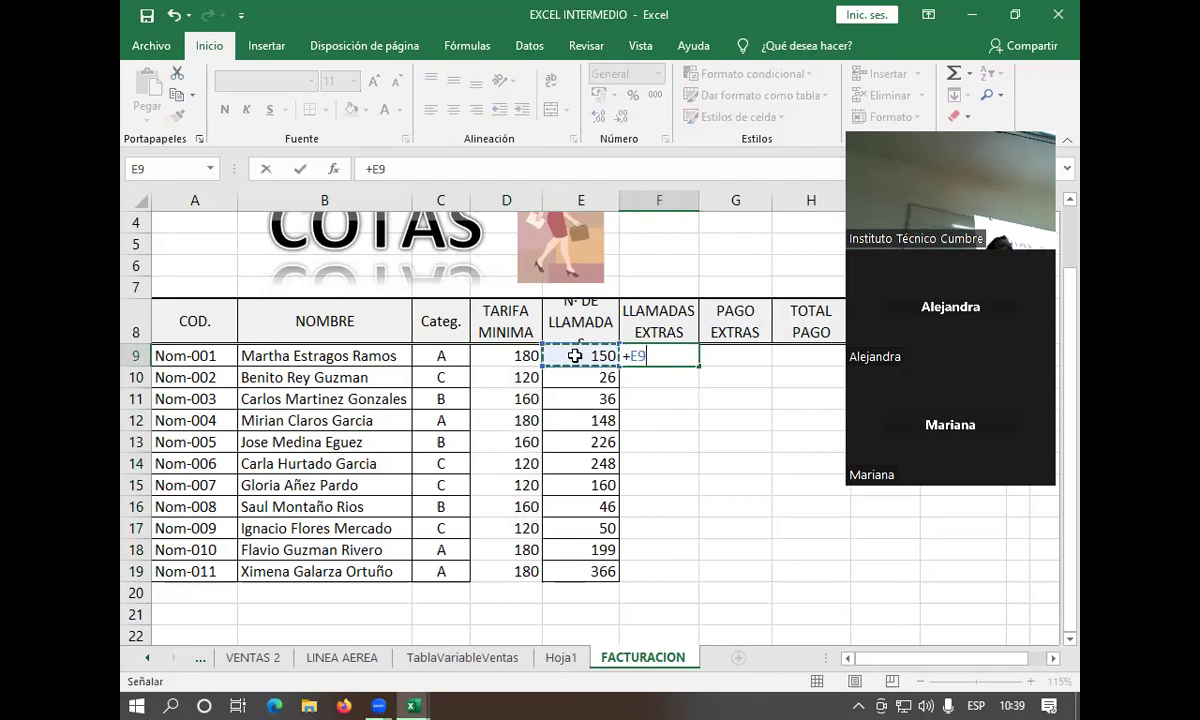
text(-180)
key(BackSpace)
key(BackSpace)
key(BackSpace)
text(80)
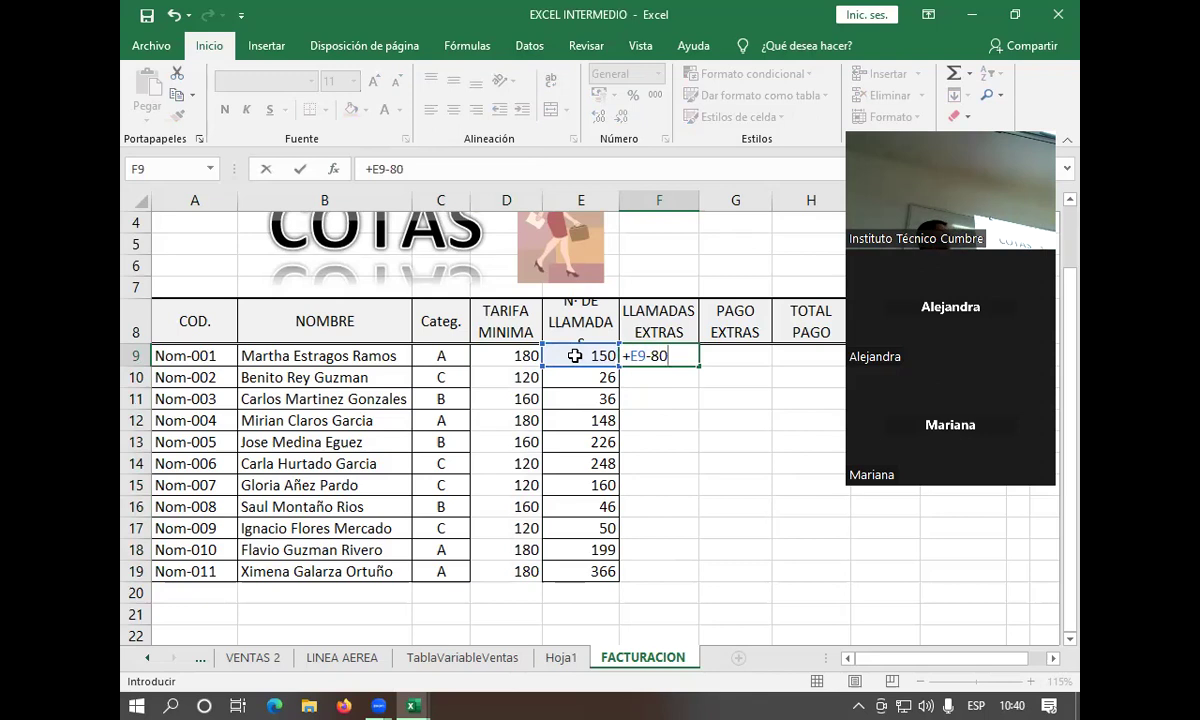
key(Return)
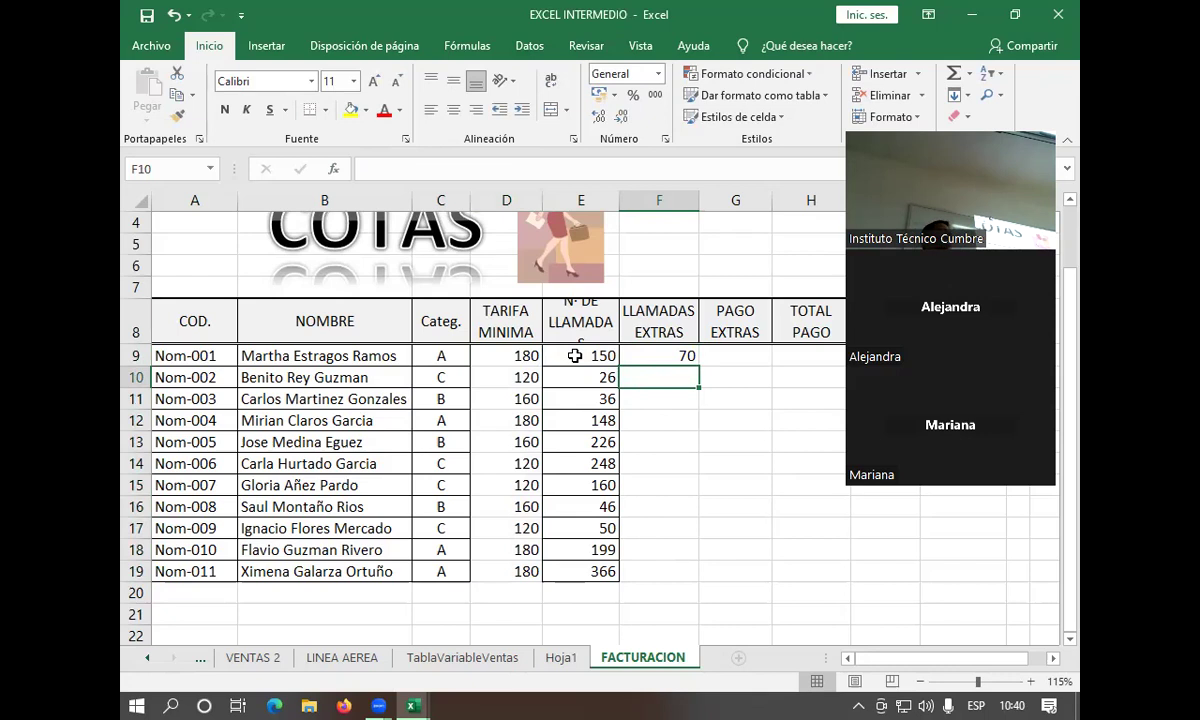
key(Up)
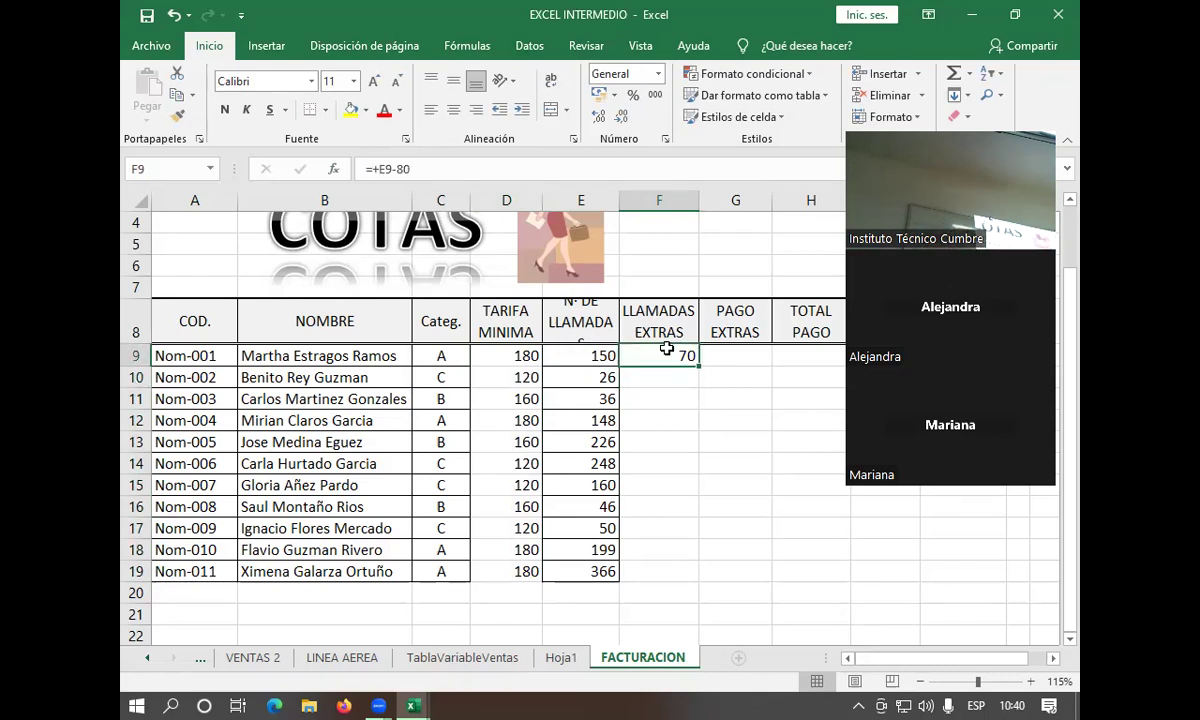
drag(698, 366, 671, 574)
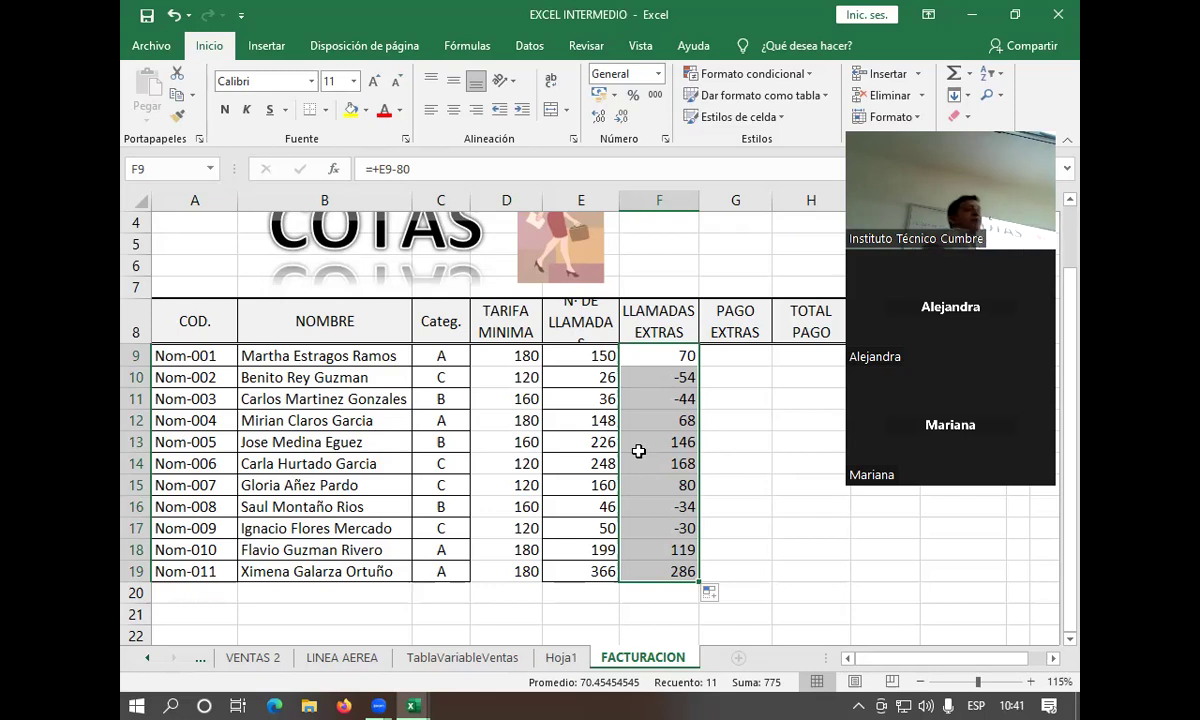
Put 70 back in F9, then delete all values in F9:F19 and reselect F9
key(BackSpace)
key(Right)
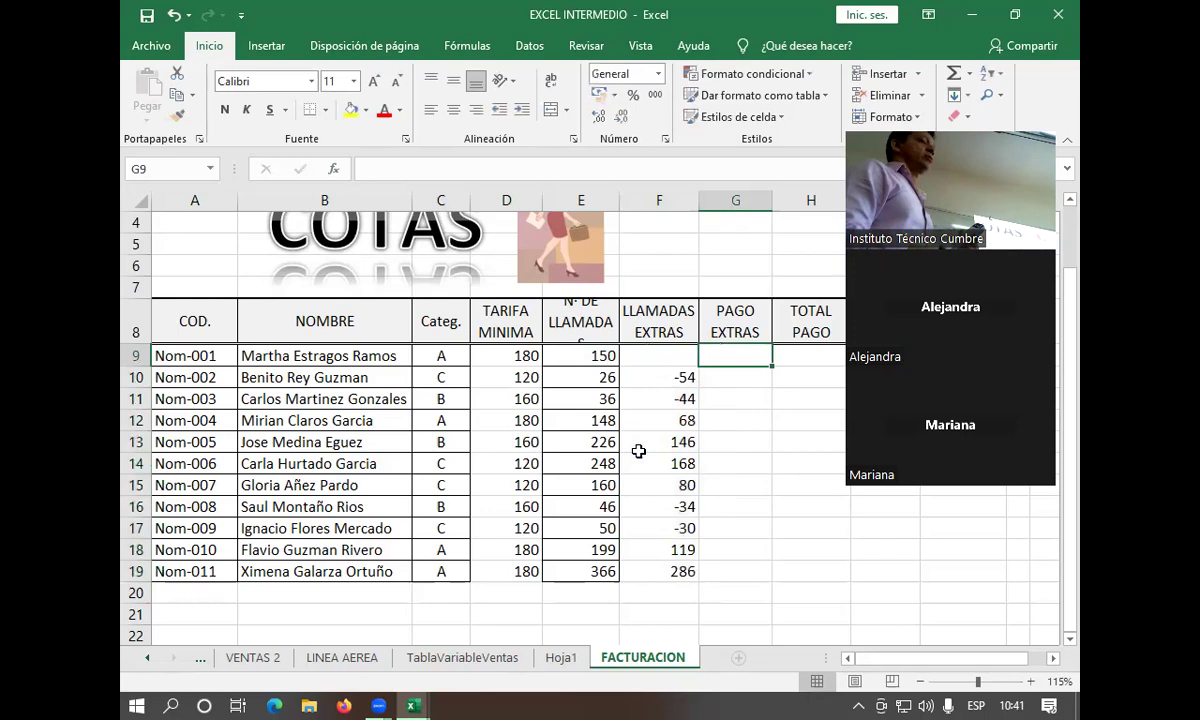
key(Left)
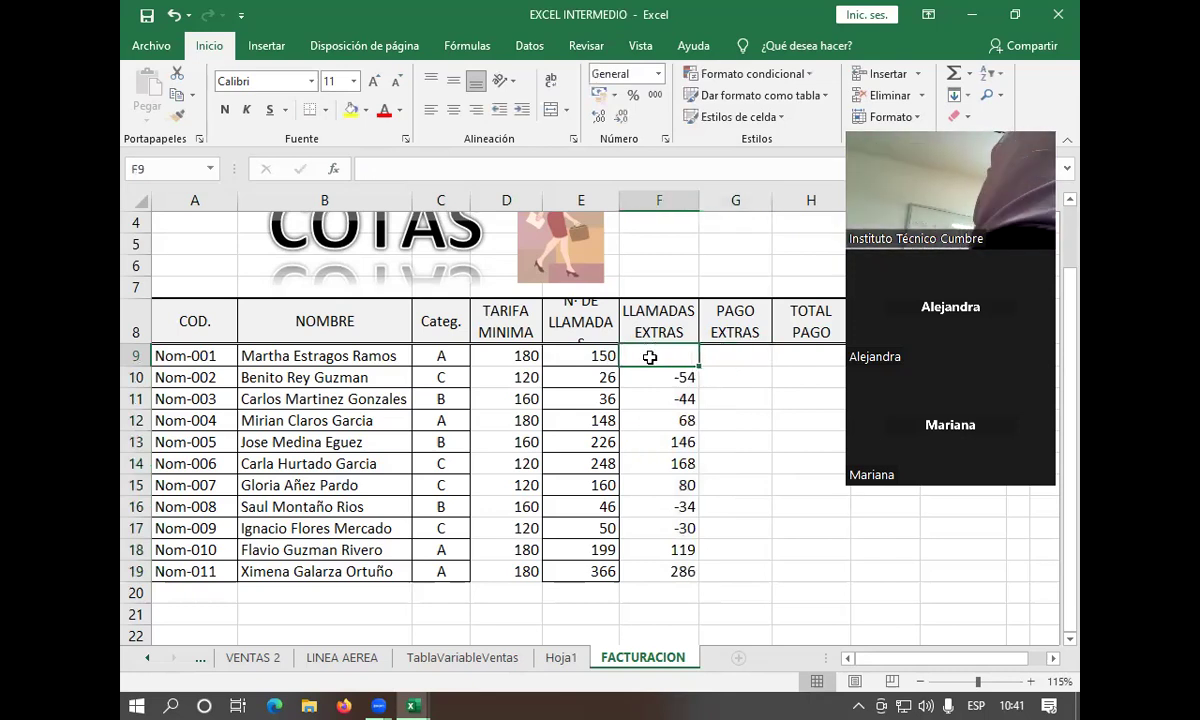
text(7)
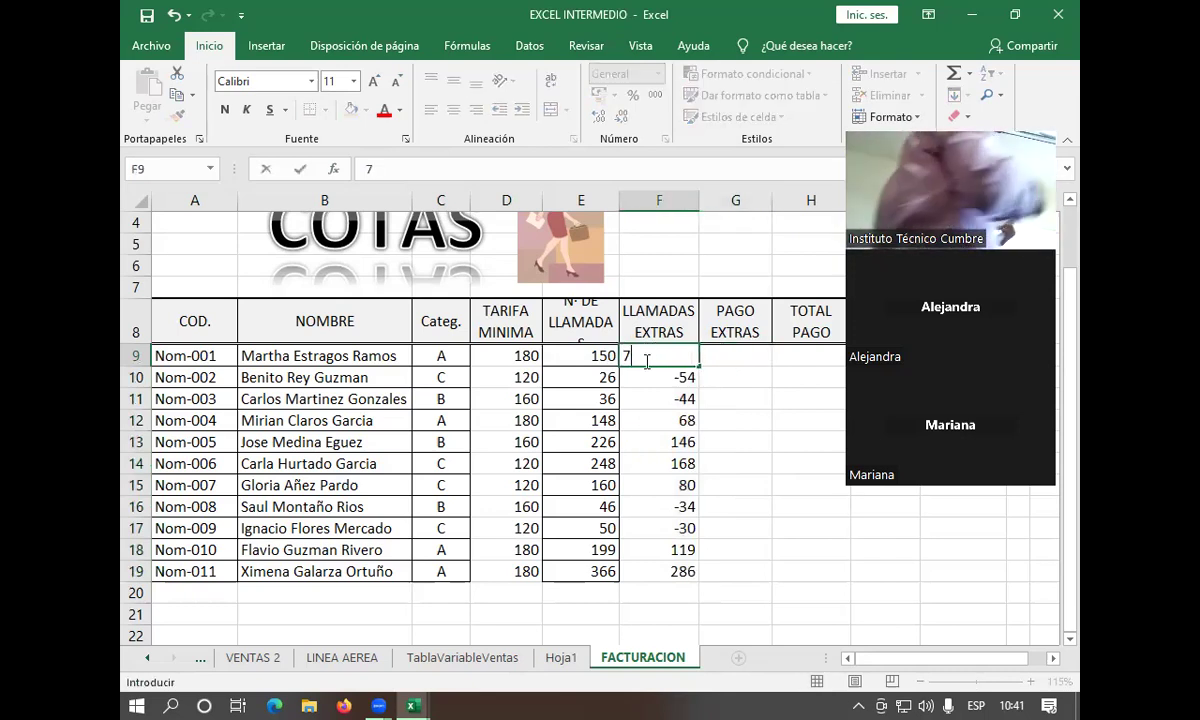
text(0)
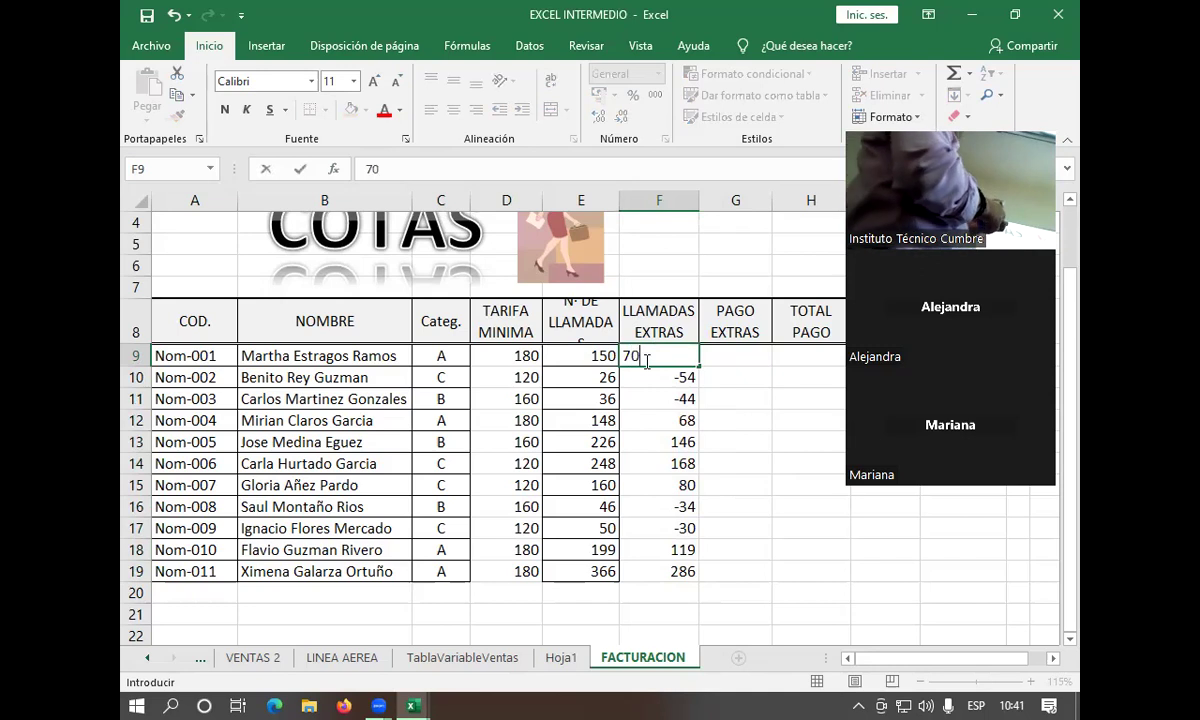
click(735, 420)
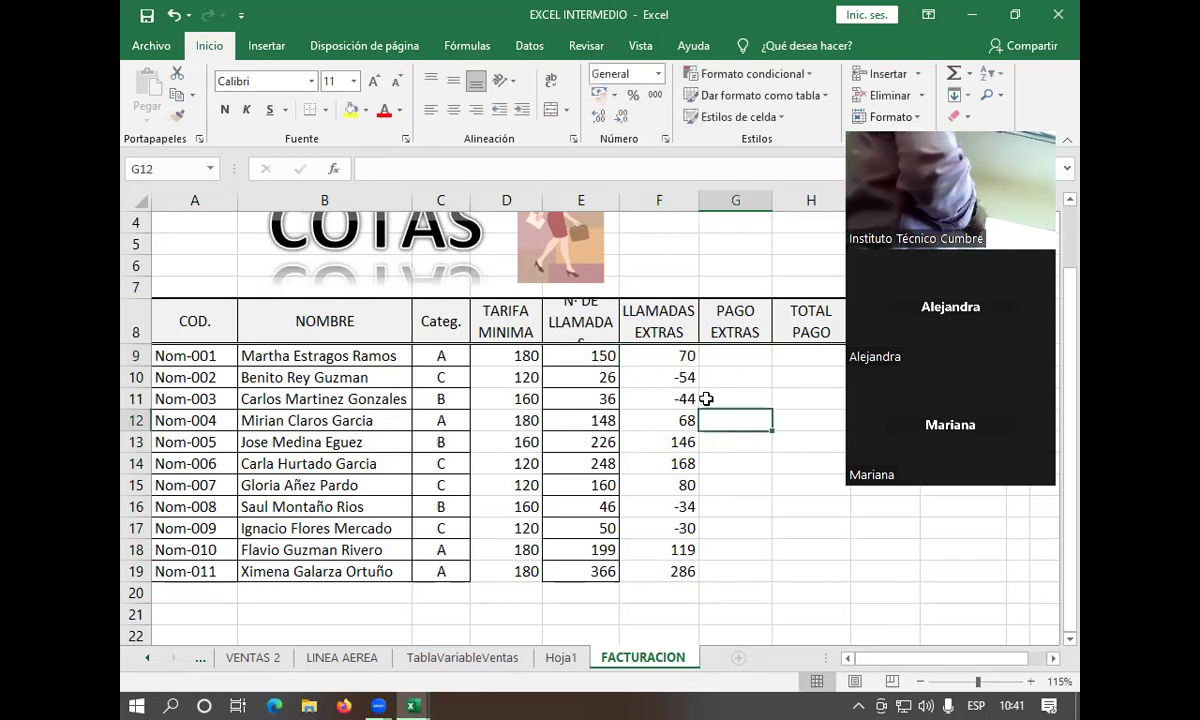
drag(677, 360, 670, 562)
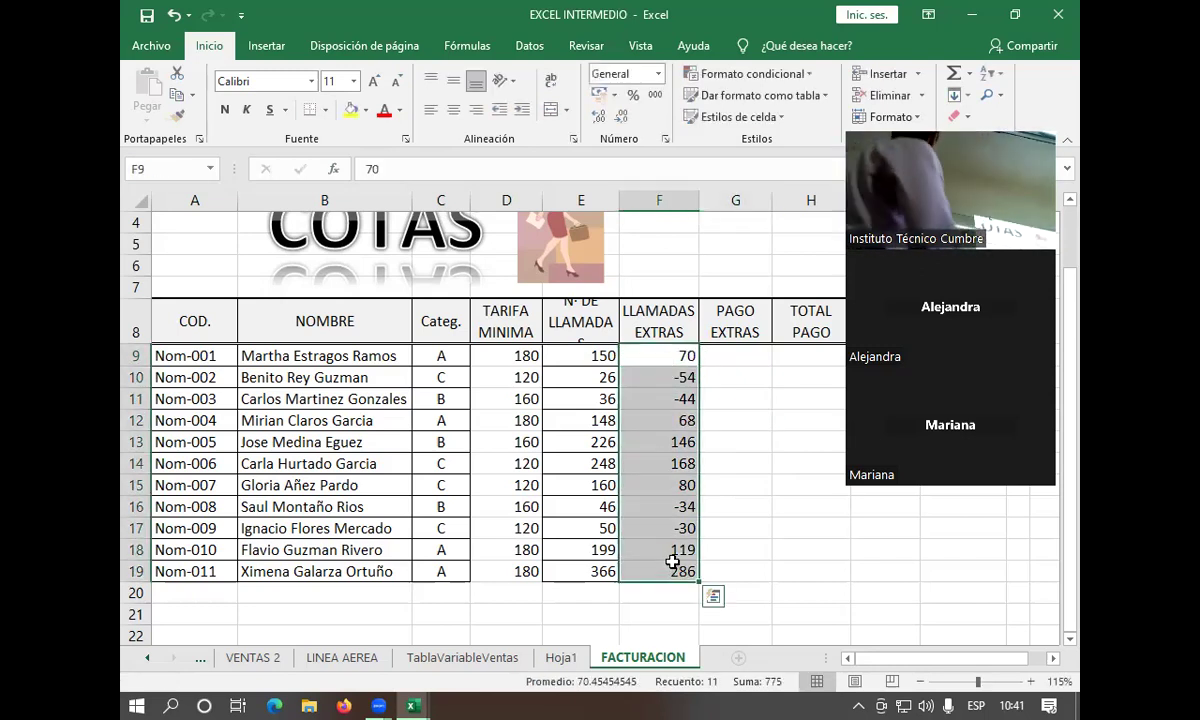
key(Delete)
click(756, 416)
click(688, 359)
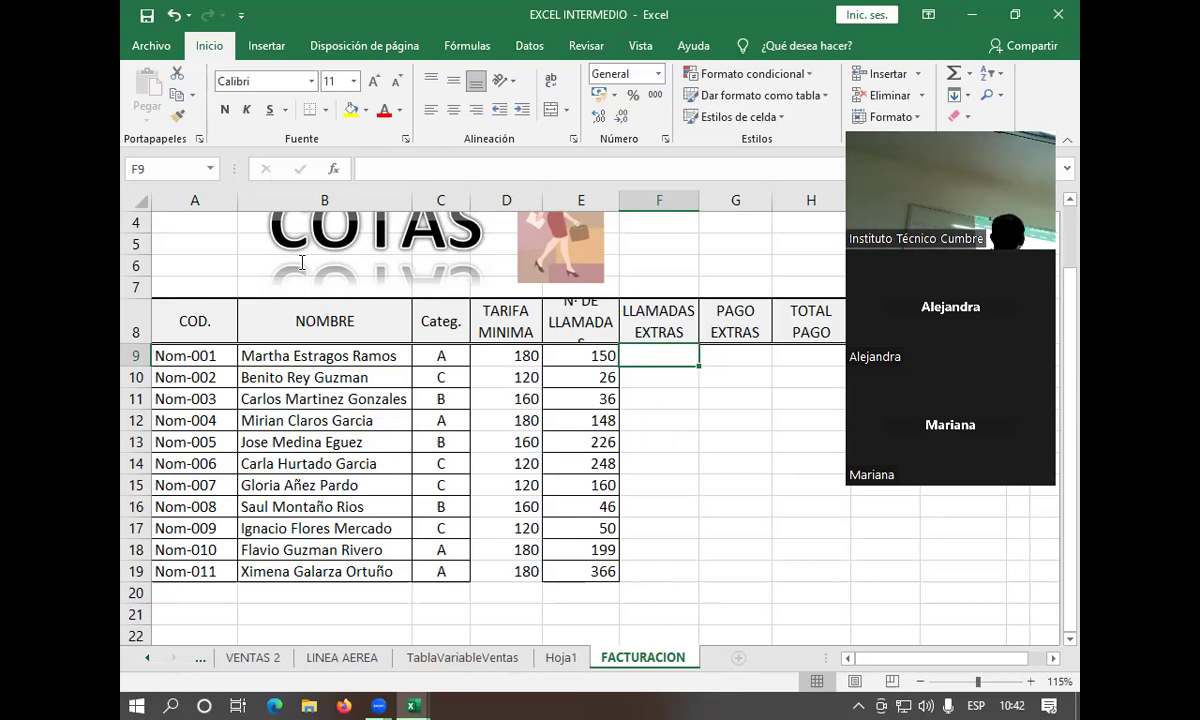
Open Insert Function for F9 and choose SI from Recently Used functions
click(333, 168)
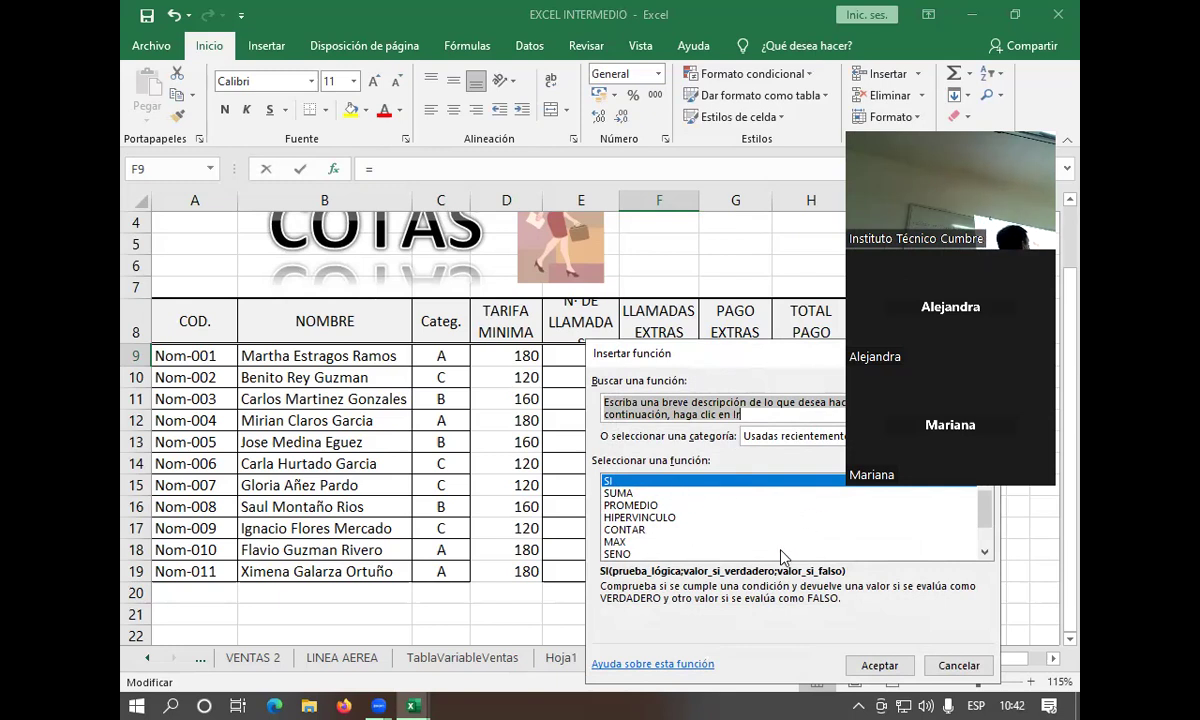
Insert the SI function in F9 with the logical test E9>80
click(880, 666)
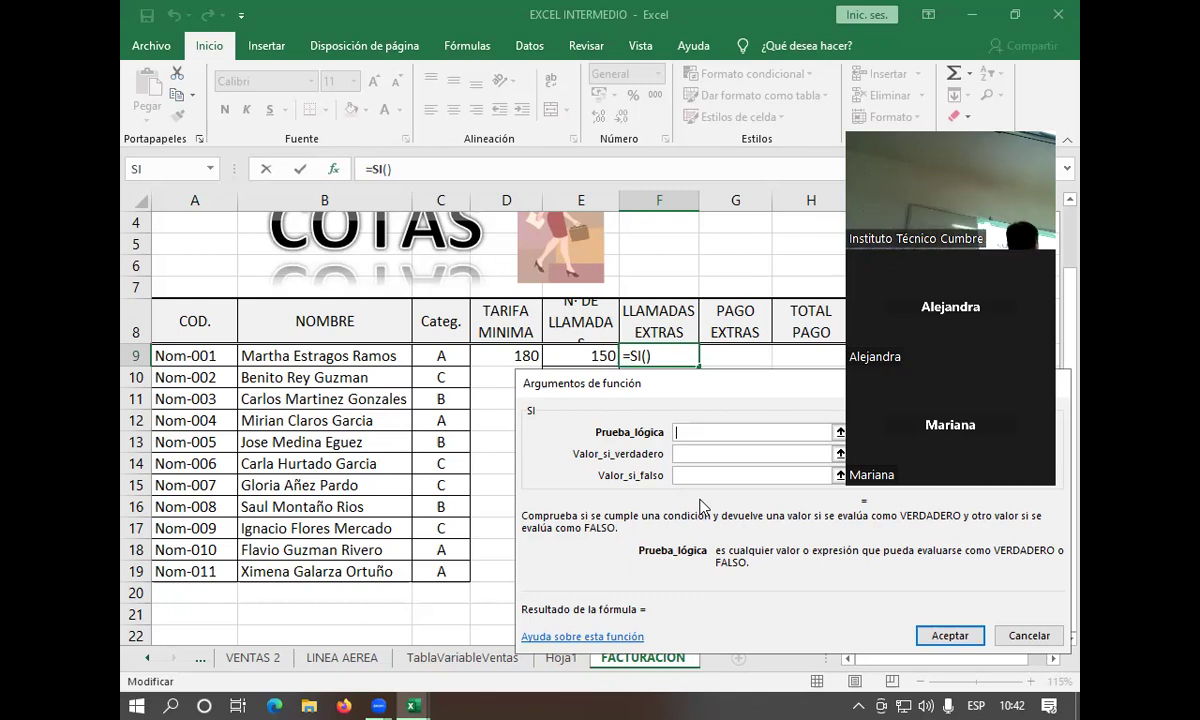
click(566, 355)
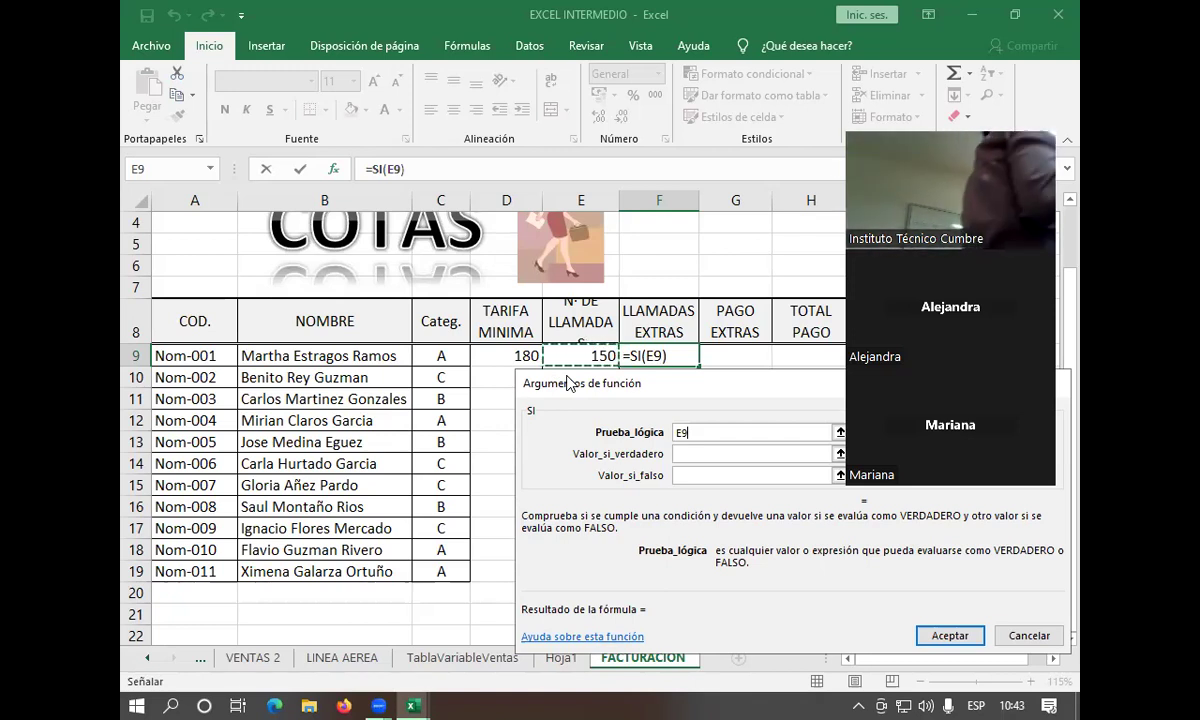
text(>)
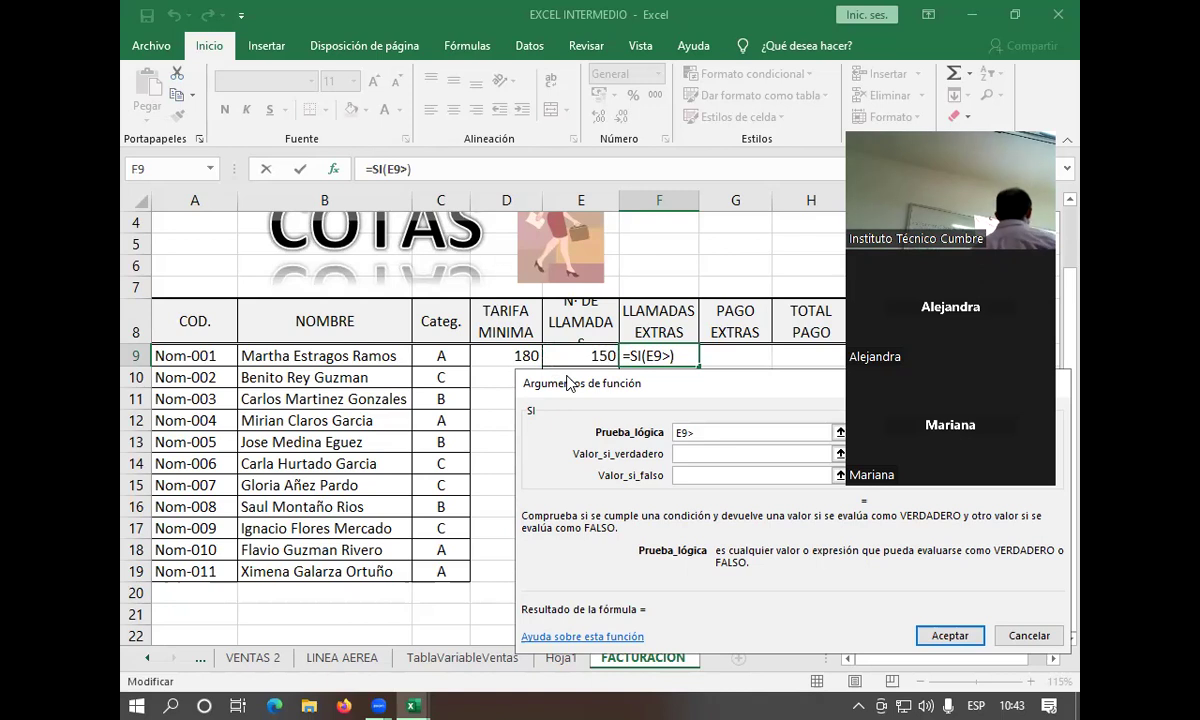
text(80)
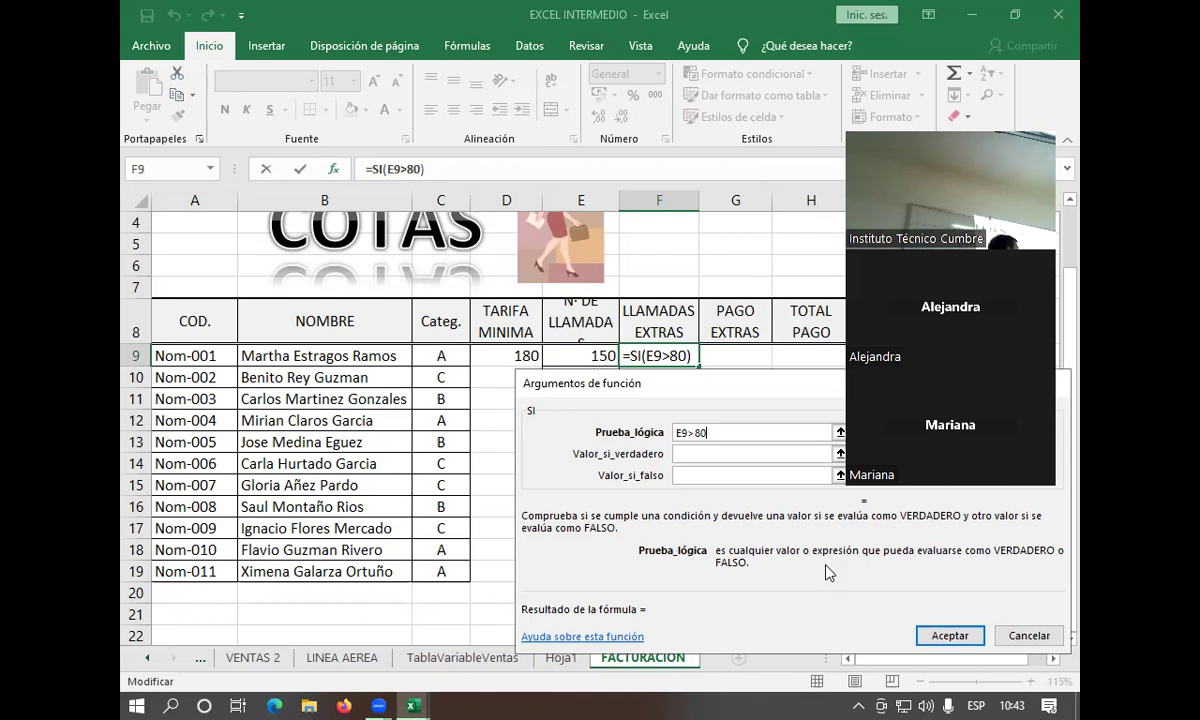
Set the SI true value to E9-80 and the false value to 0
click(744, 453)
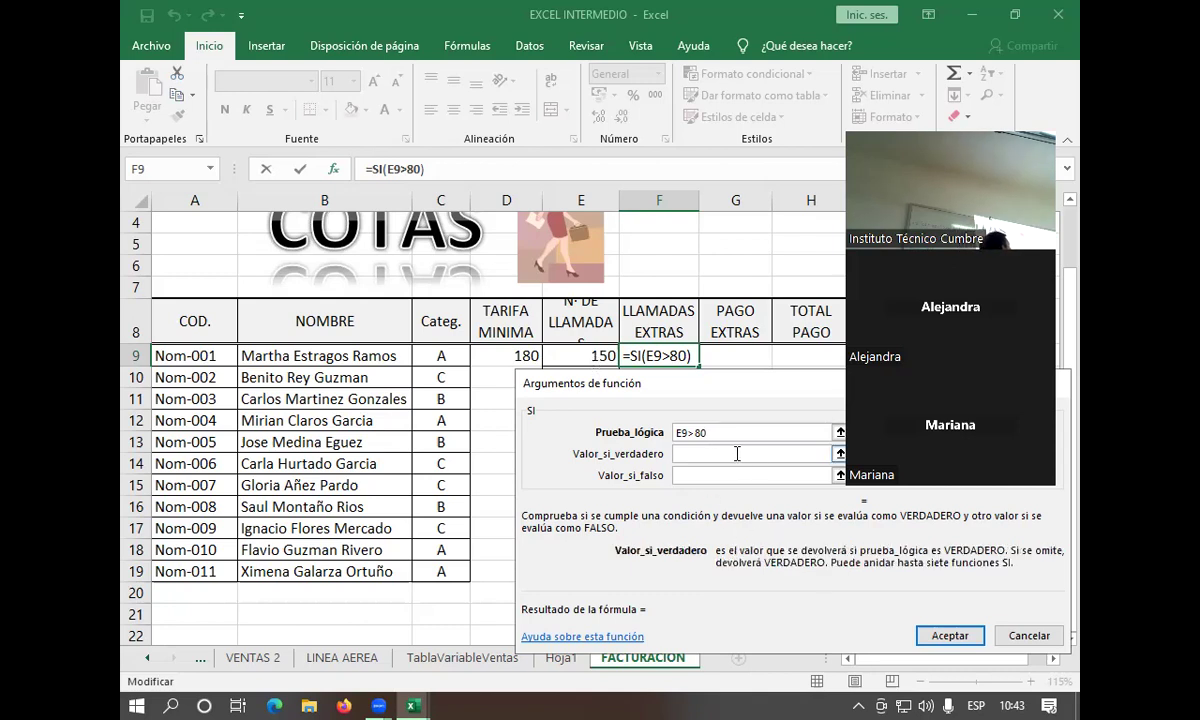
click(573, 346)
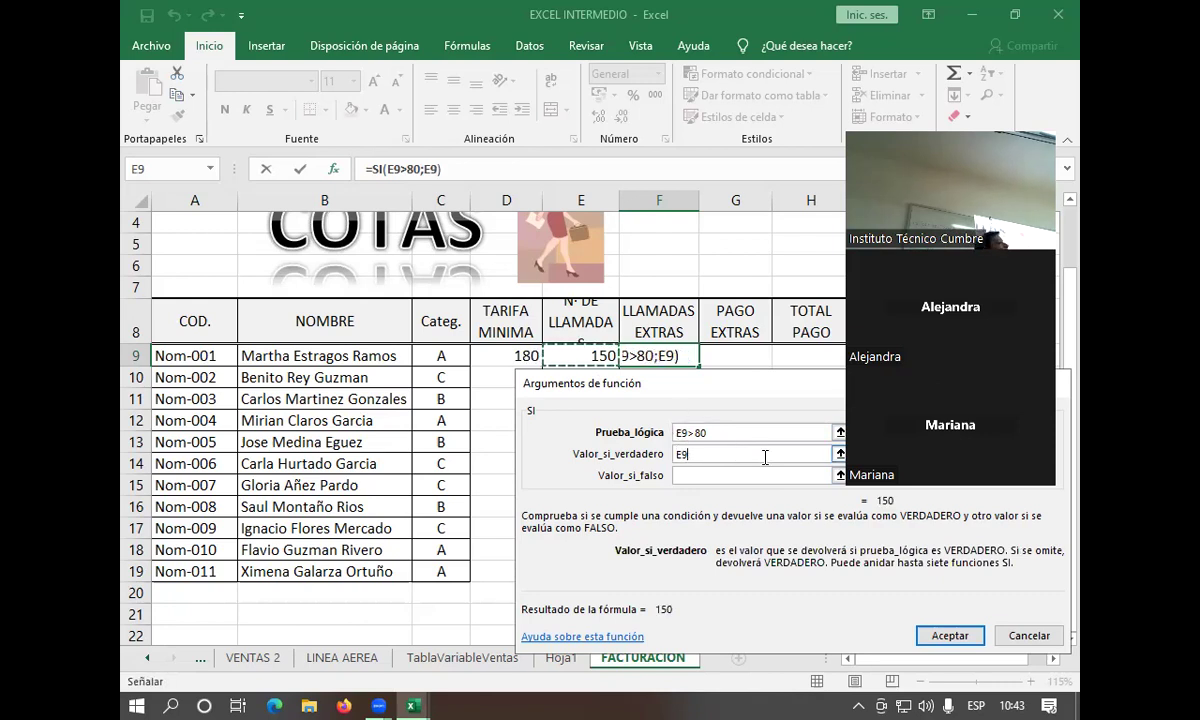
text(-80)
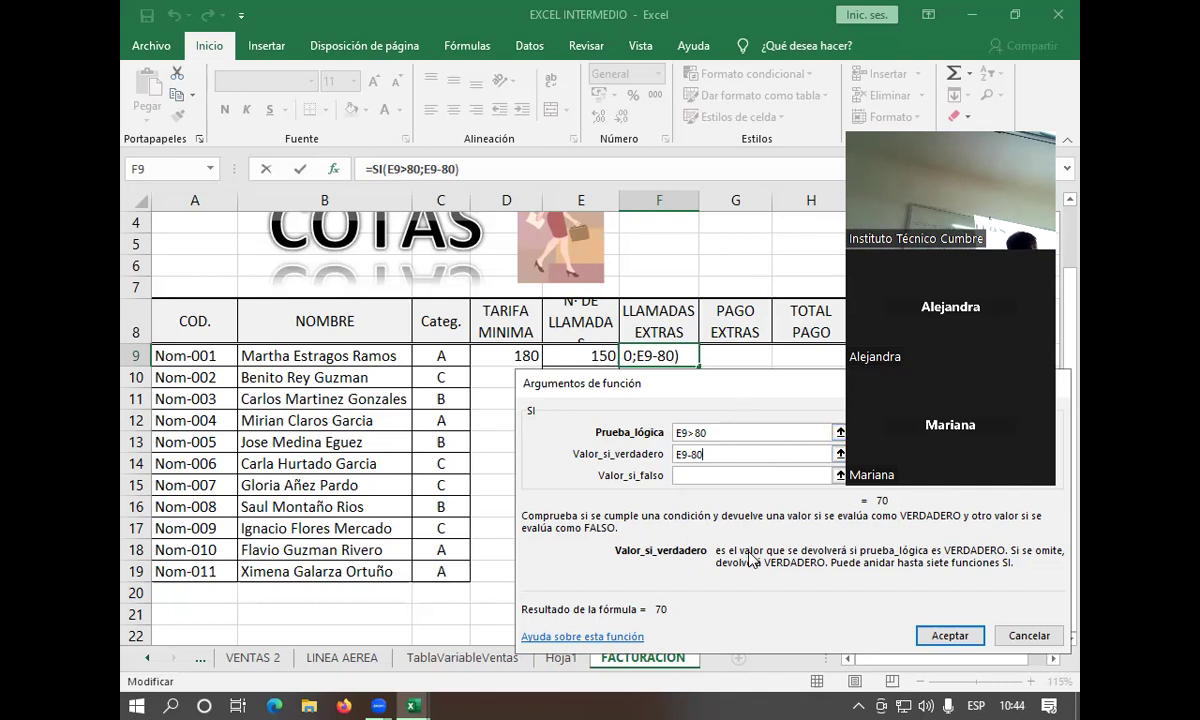
click(735, 476)
text(0)
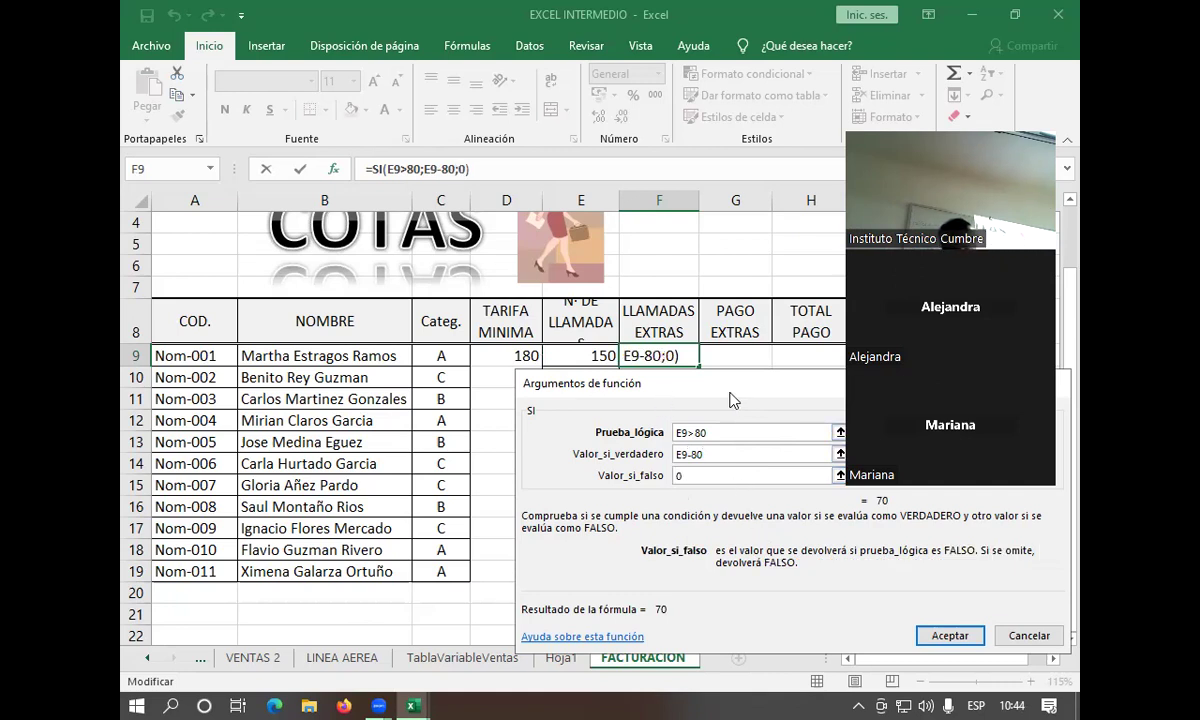
drag(743, 392, 737, 423)
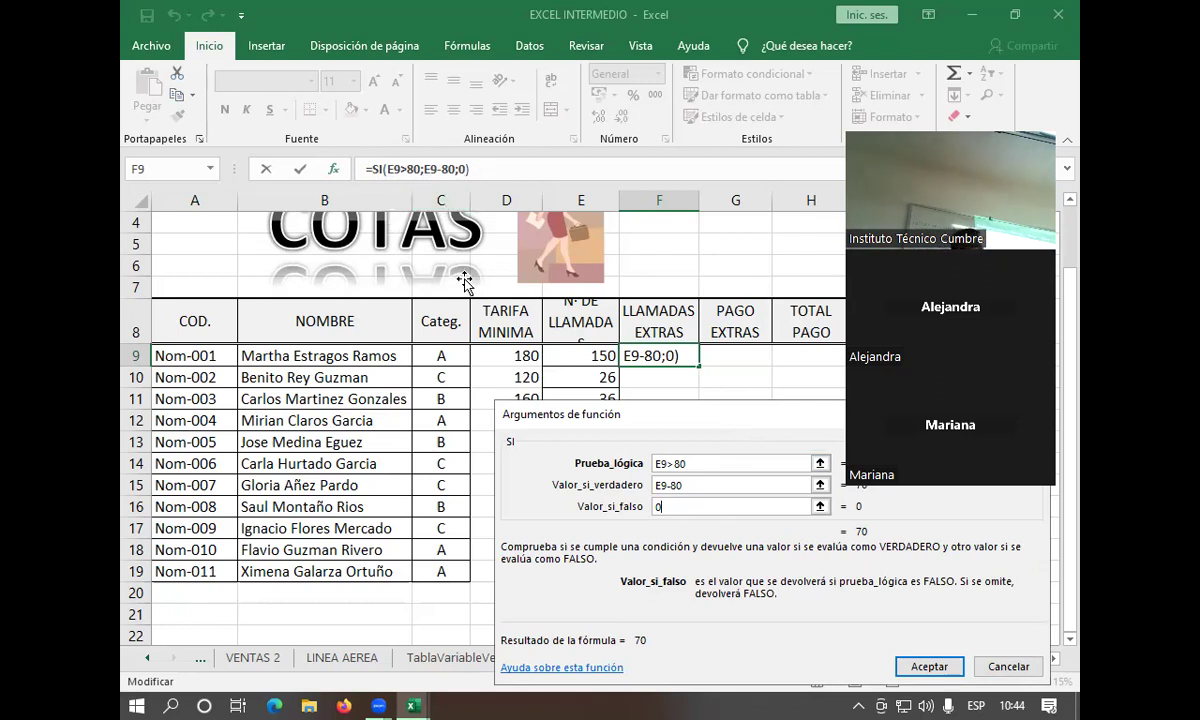
Confirm =SI(E9>80;E9-80;0) in F9 and fill it down to F19
click(948, 666)
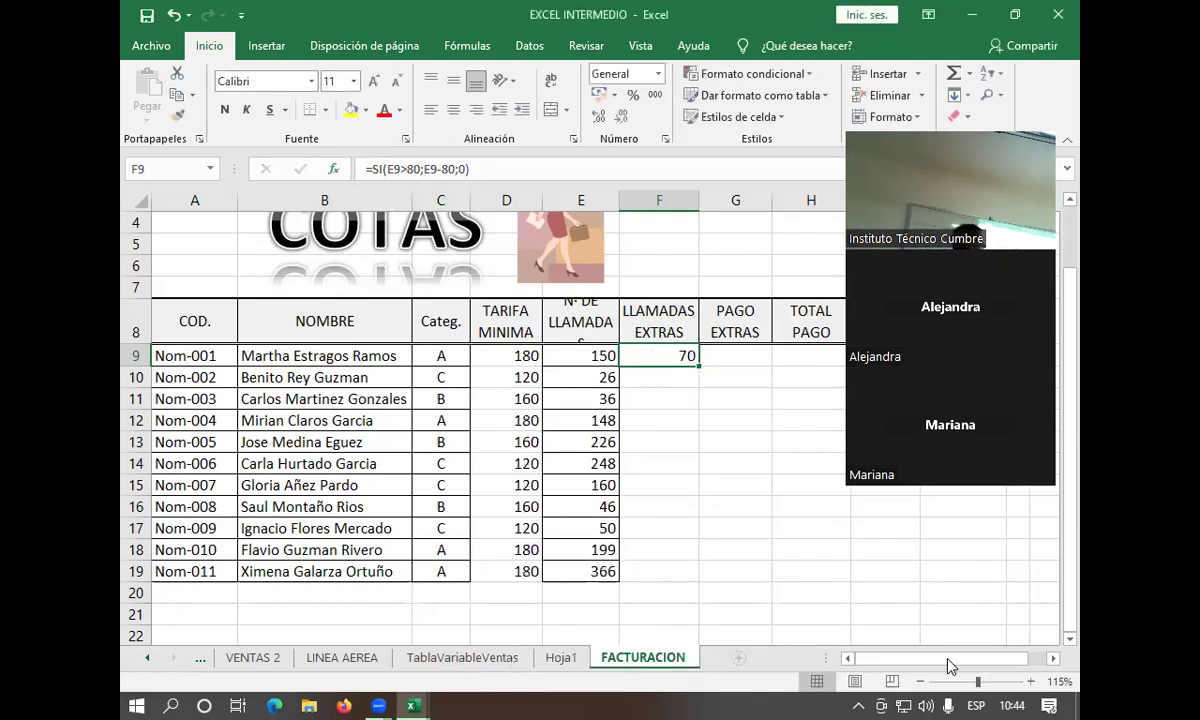
drag(696, 364, 687, 409)
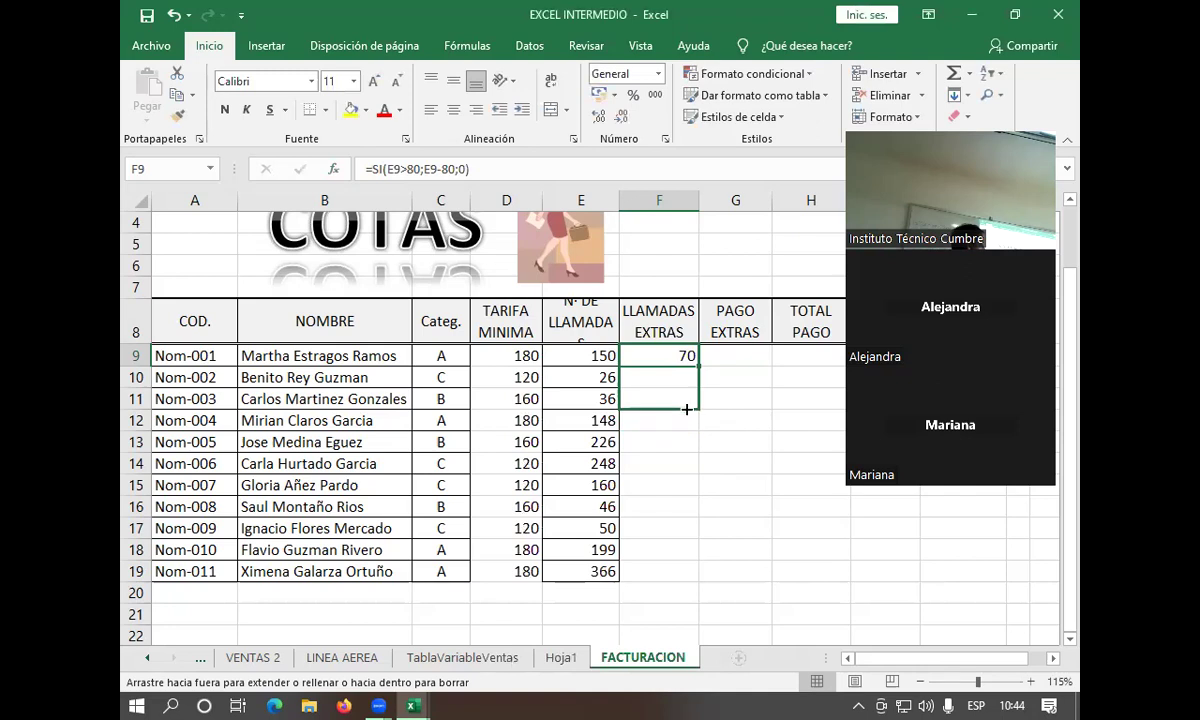
drag(687, 409, 683, 570)
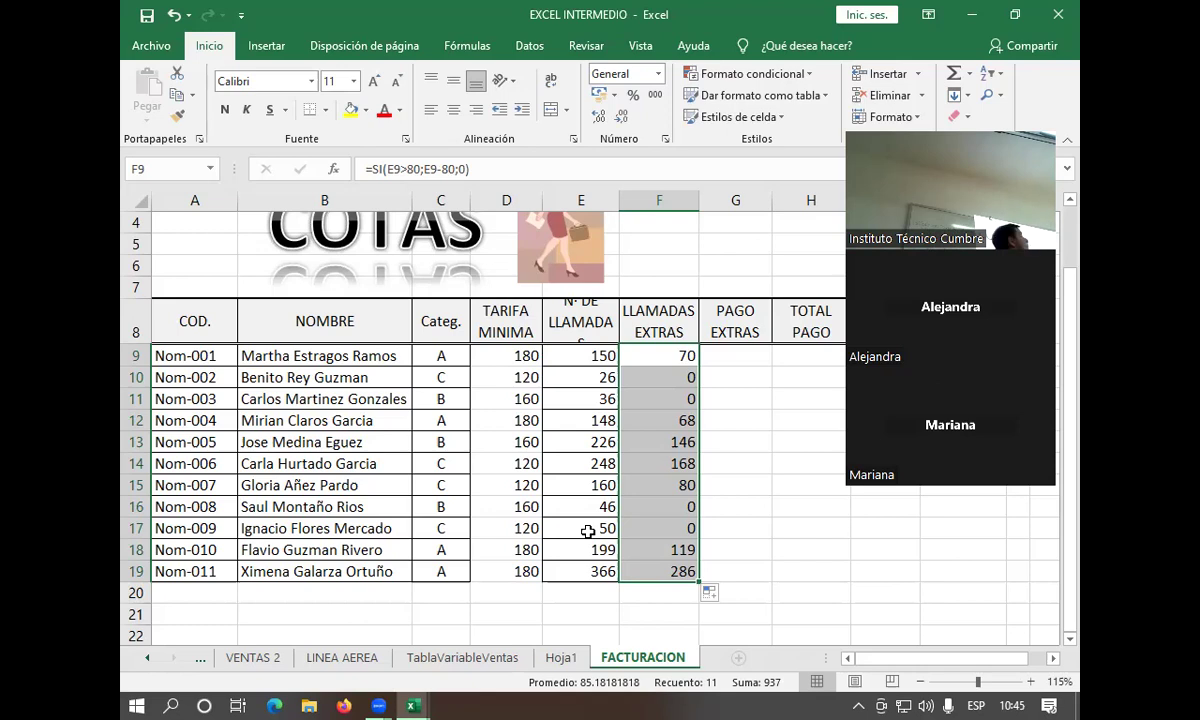
Enter =+F9*1.50 in G9, fixing the comma decimal 1,50 after Excel's formula warning
click(738, 358)
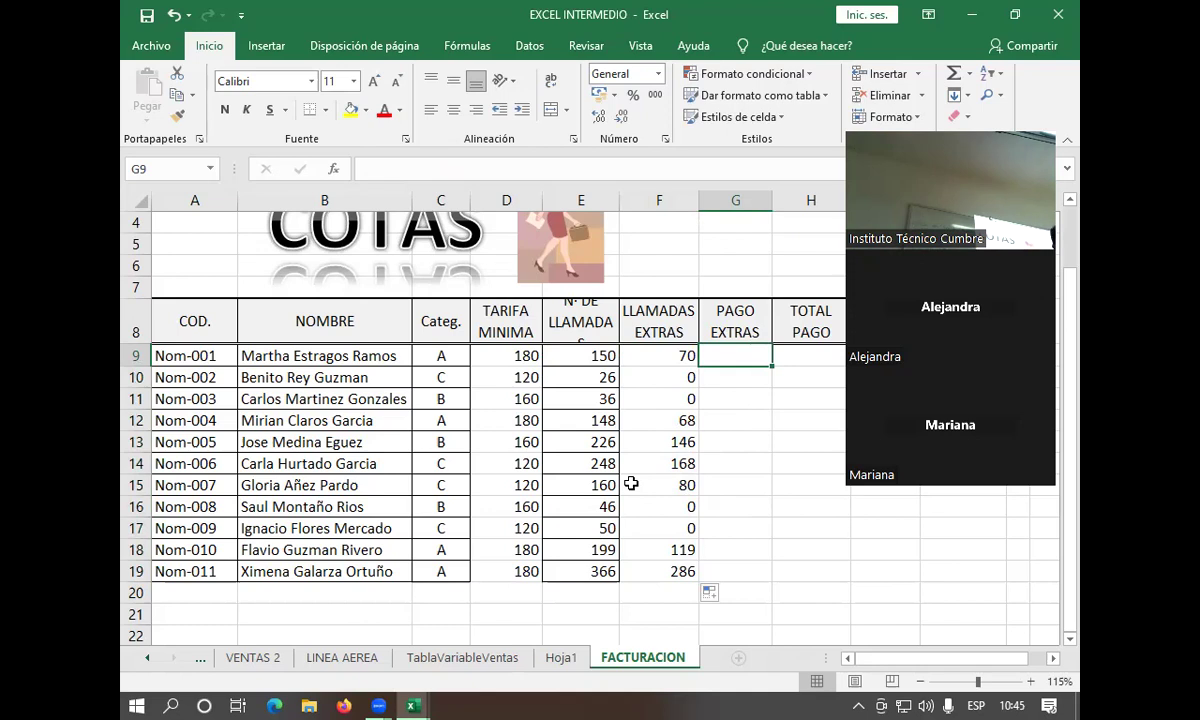
text(+)
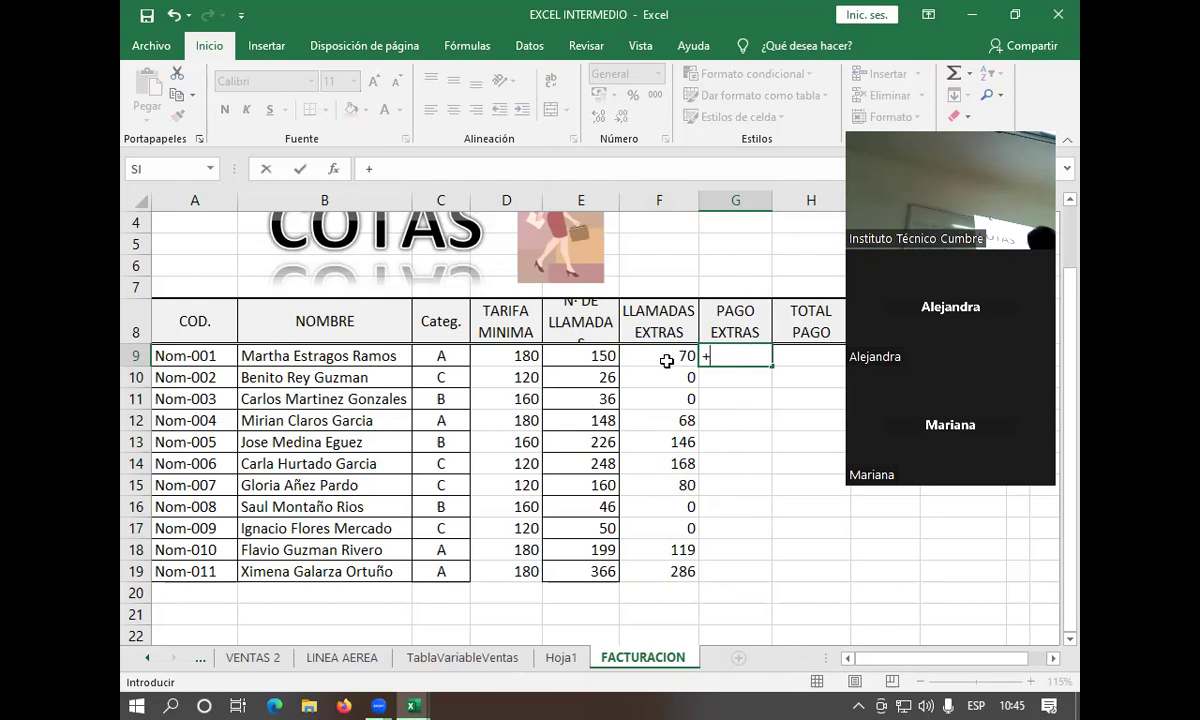
click(666, 358)
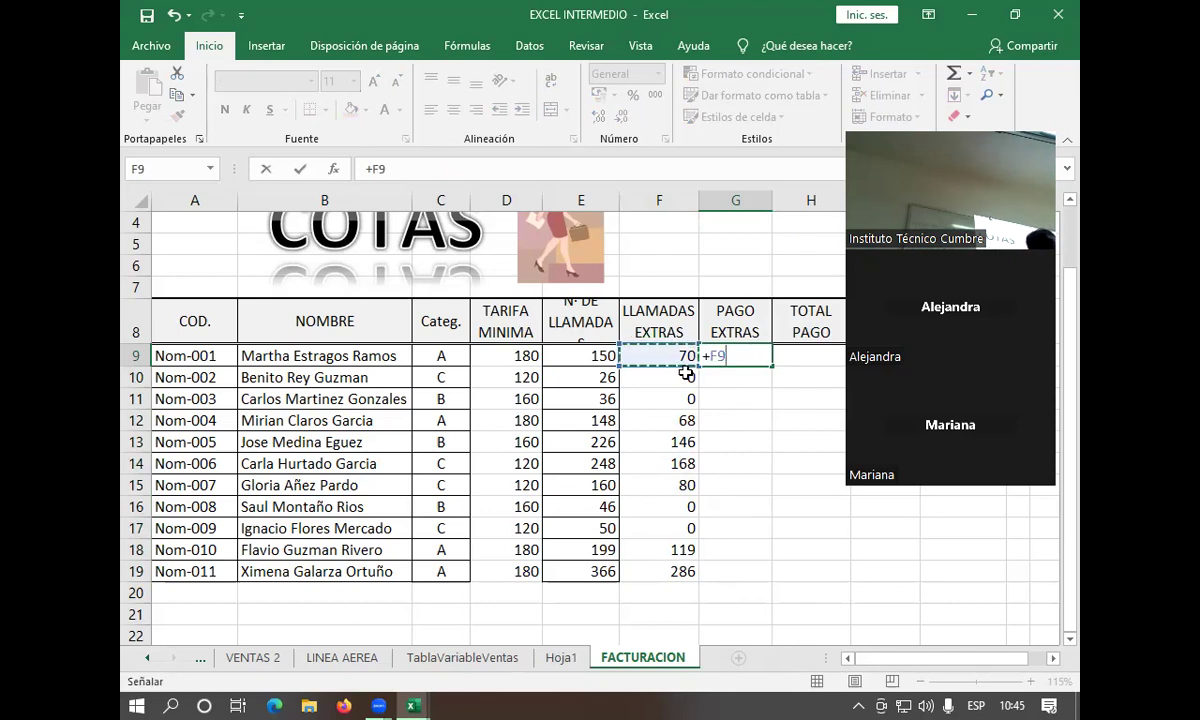
text(*)
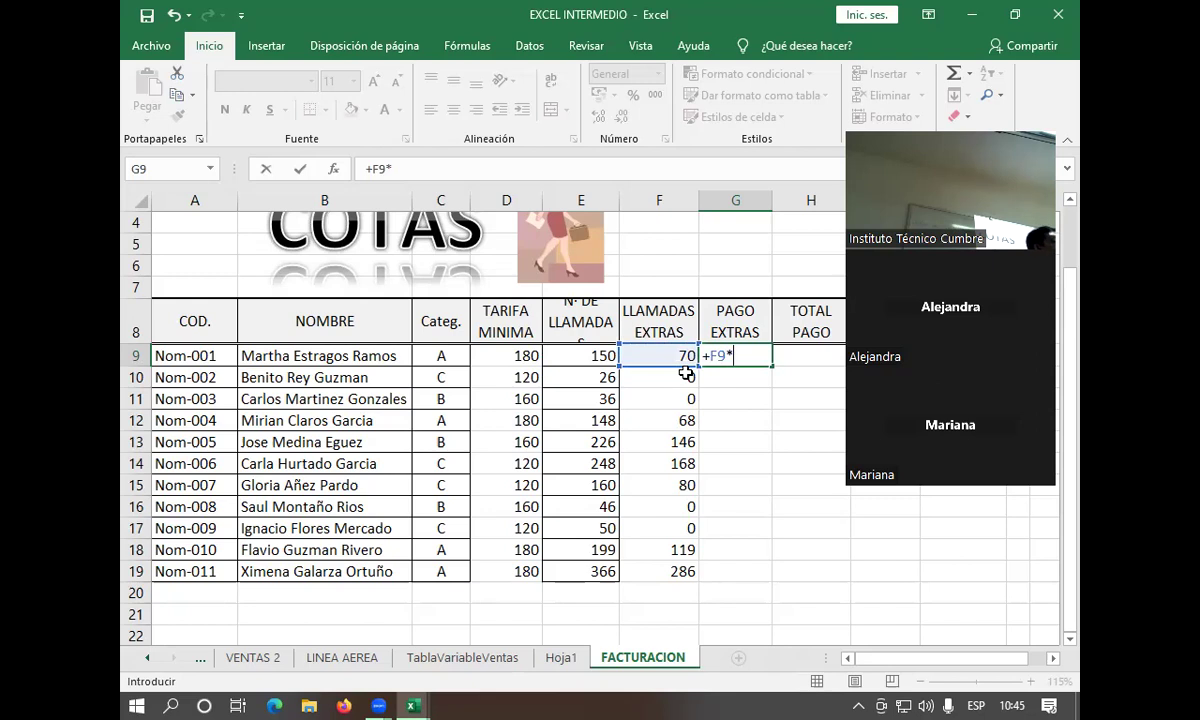
text(1)
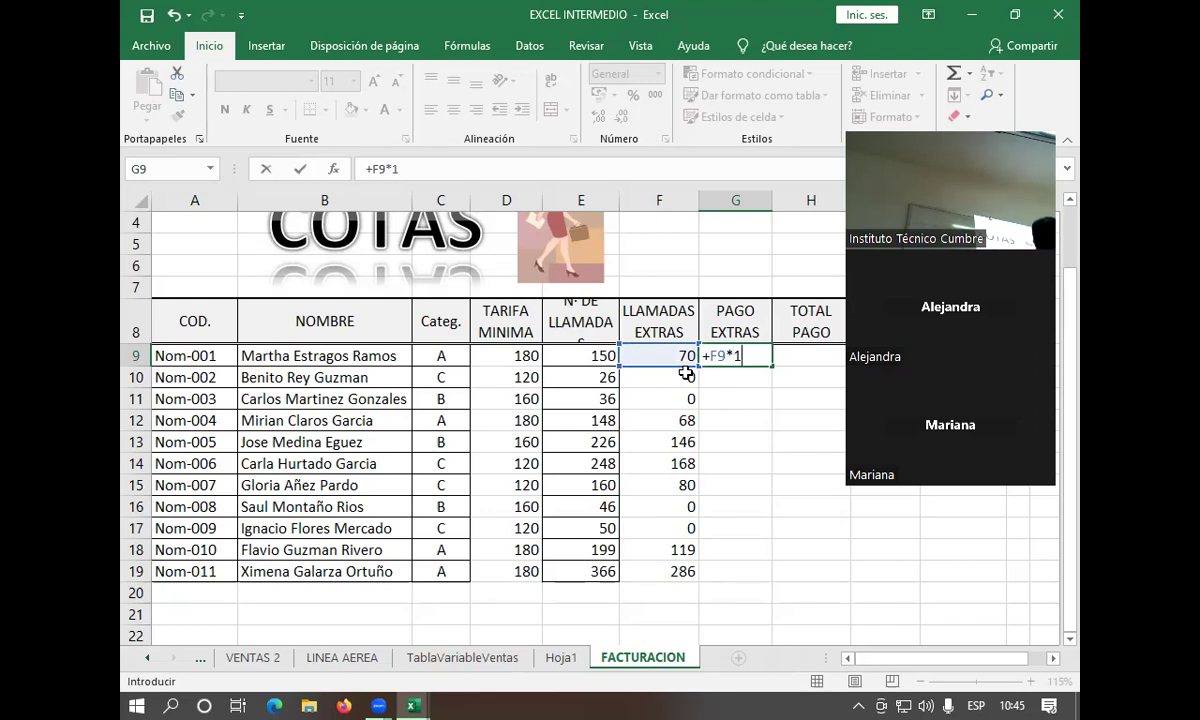
text(,)
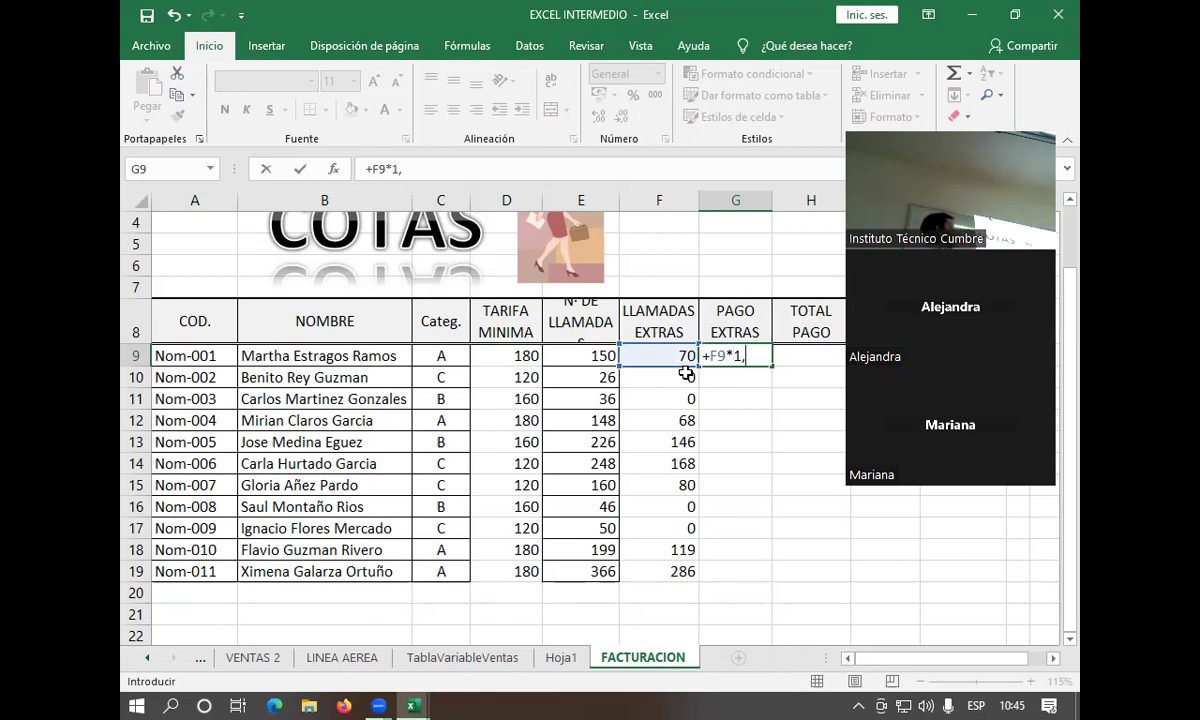
text(50)
key(Return)
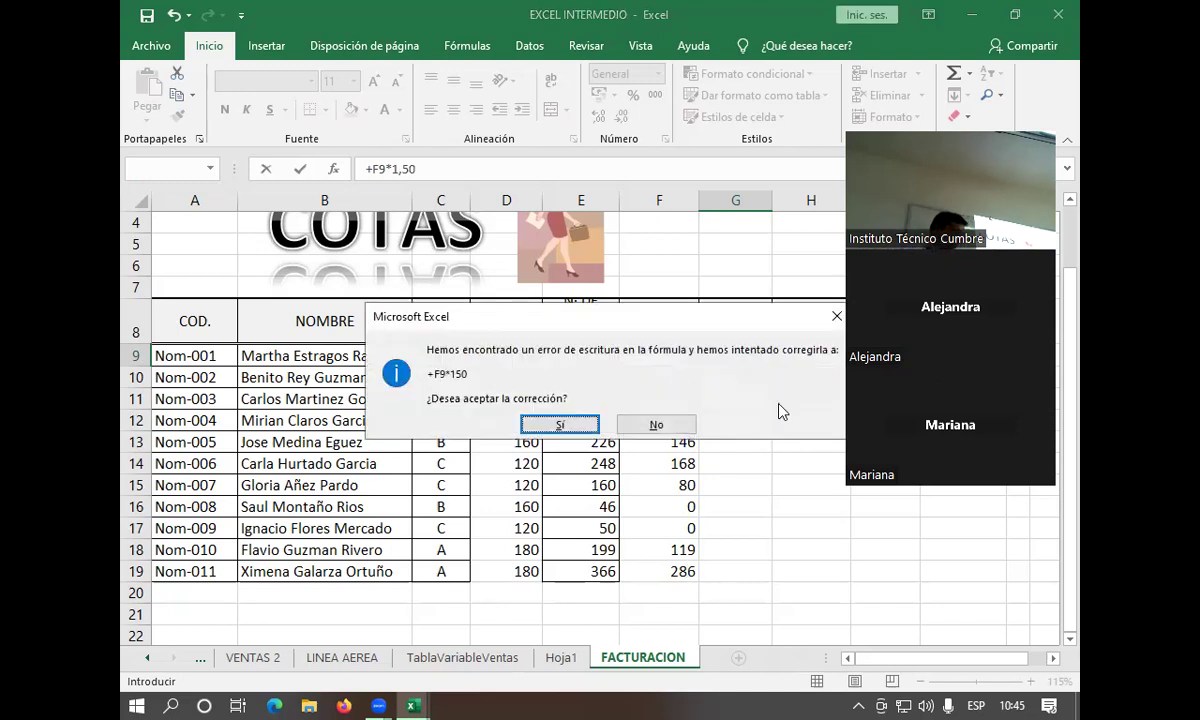
click(834, 319)
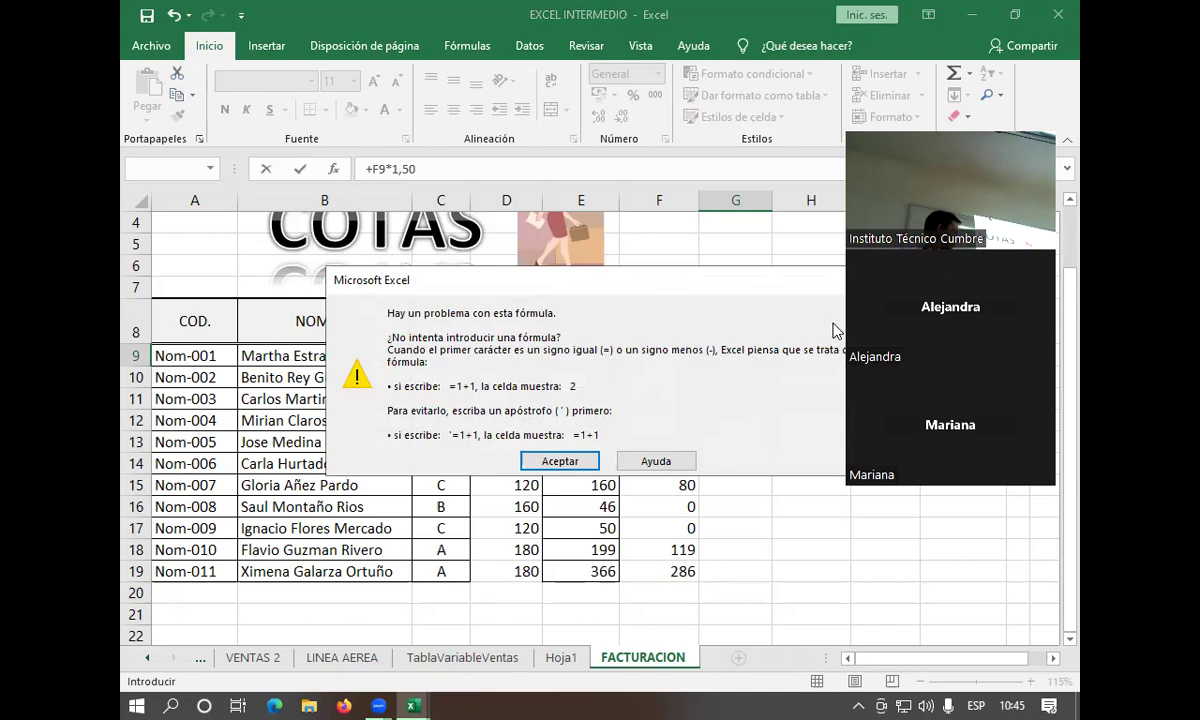
drag(709, 280, 580, 268)
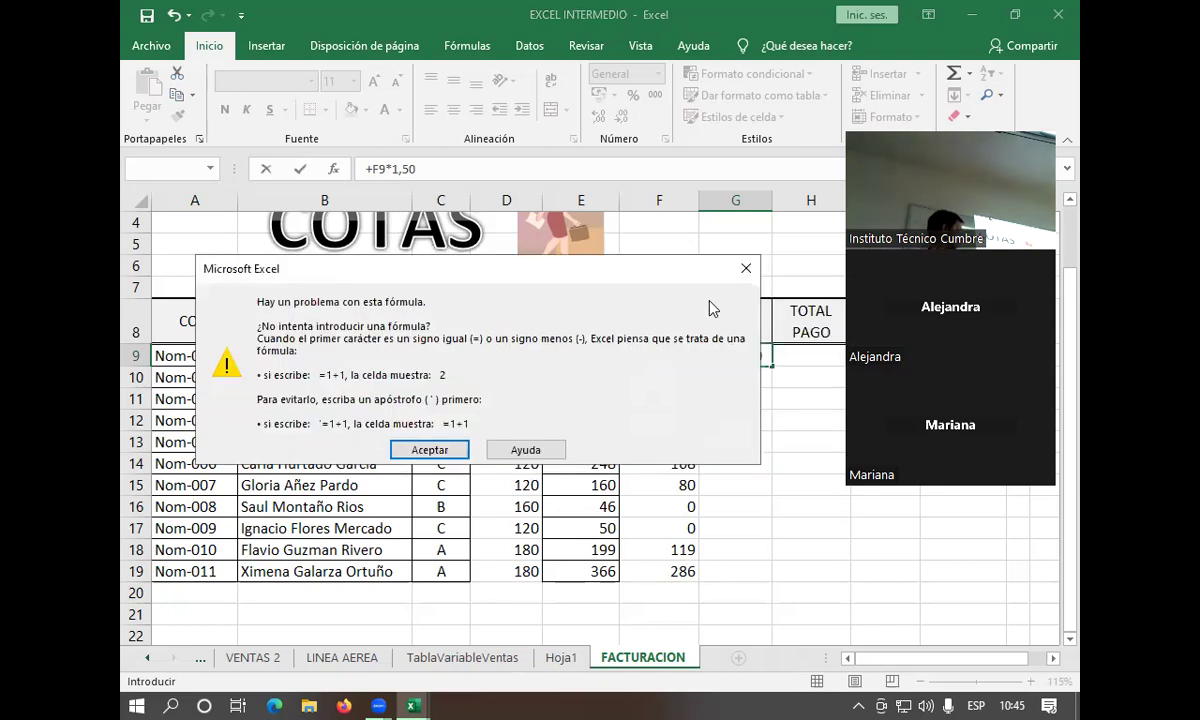
click(743, 268)
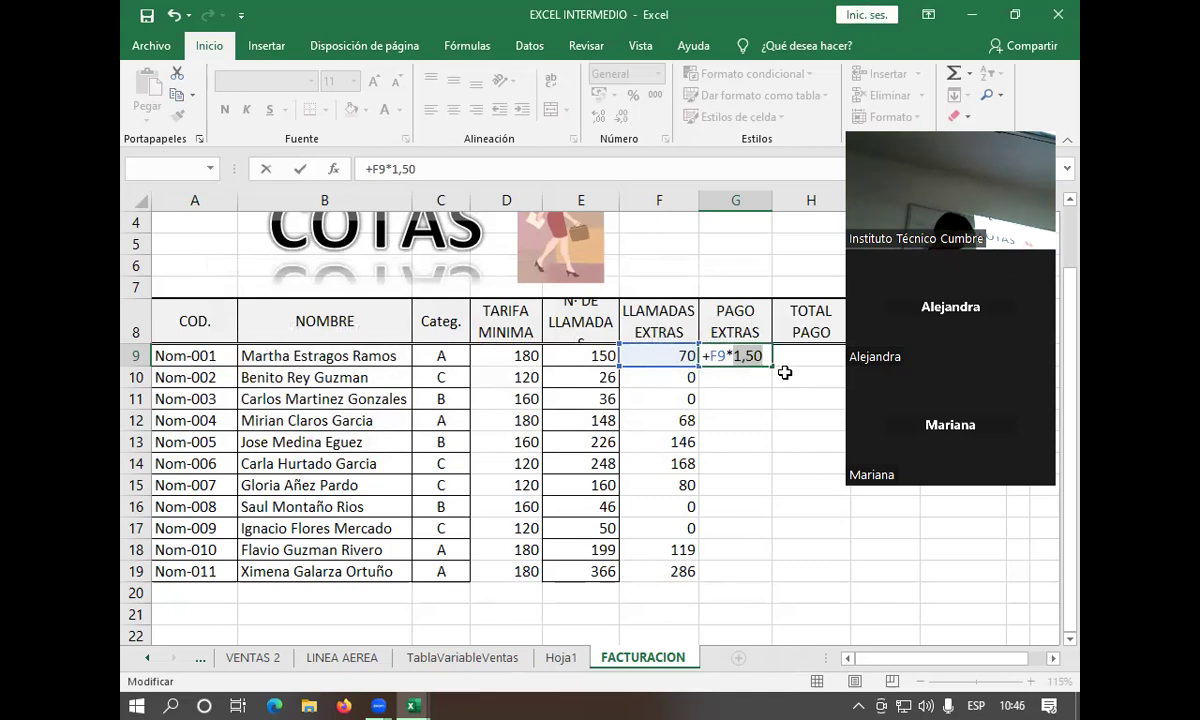
key(BackSpace)
key(BackSpace)
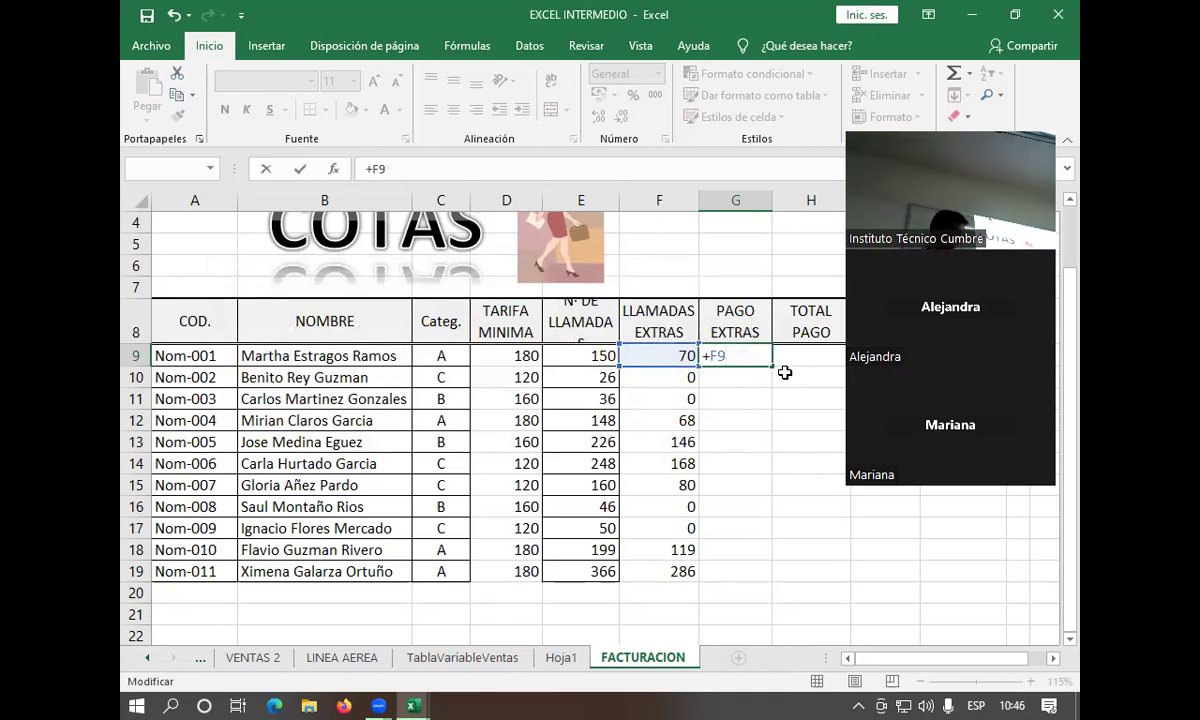
text(1.5)
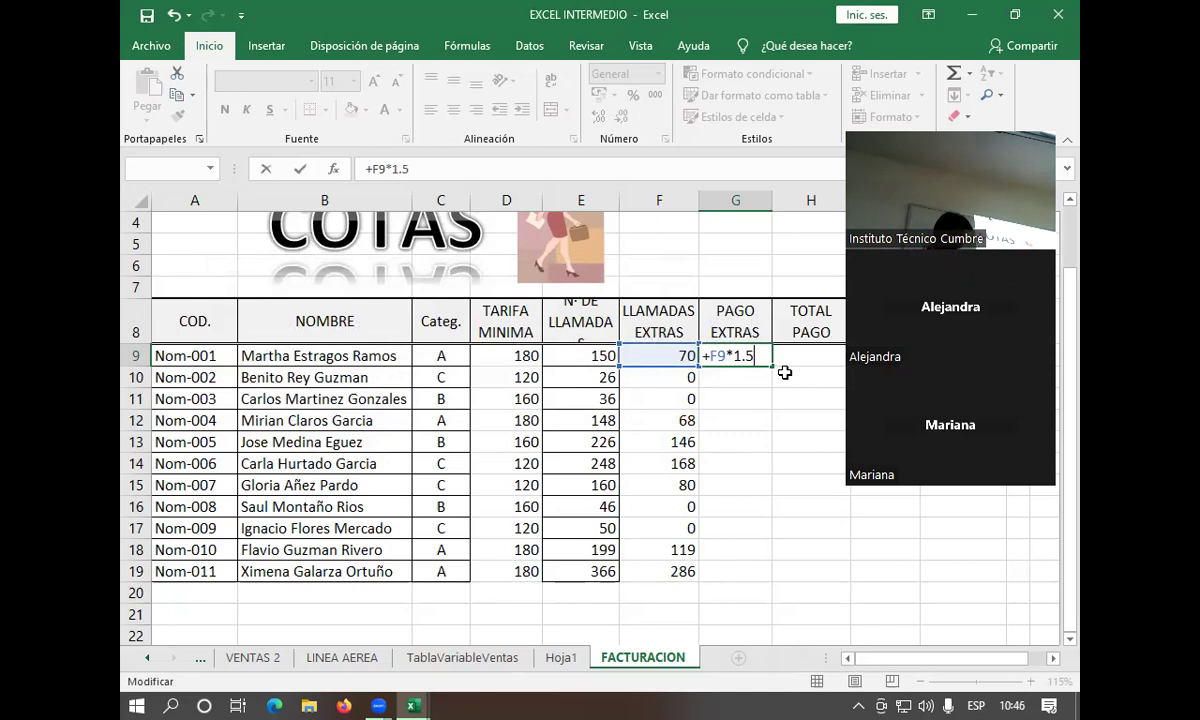
text(0)
key(Return)
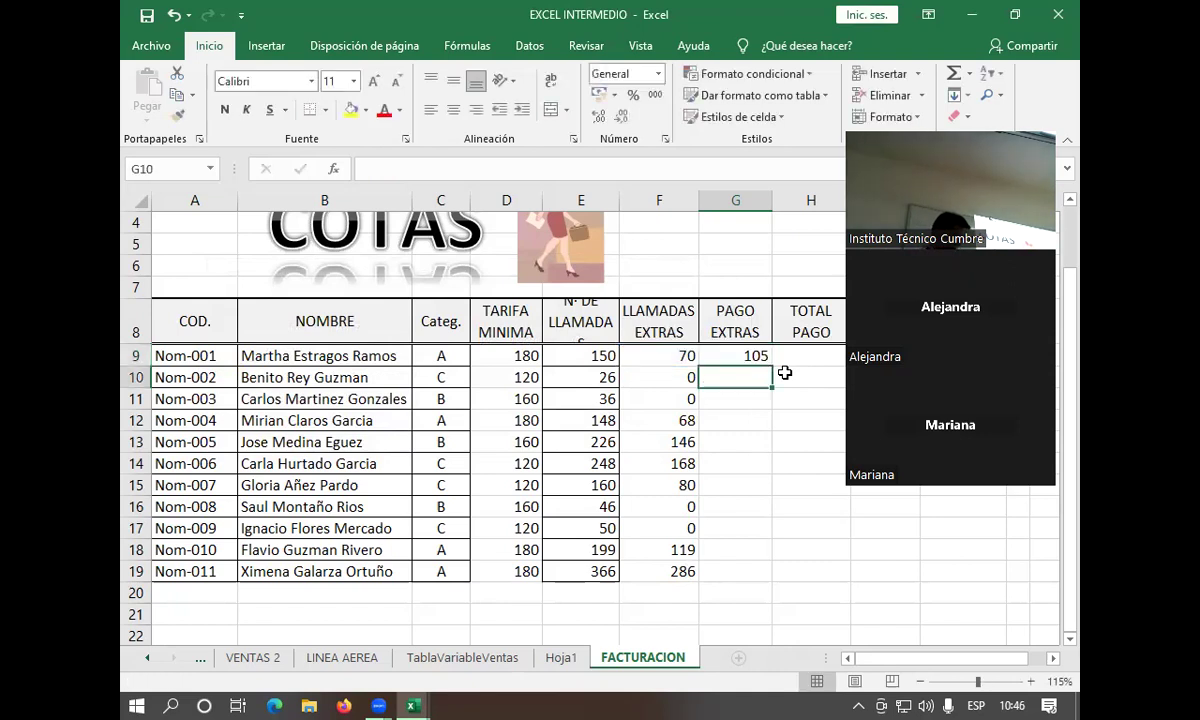
Fill the PAGO EXTRAS formula down from G9 to G19
click(733, 350)
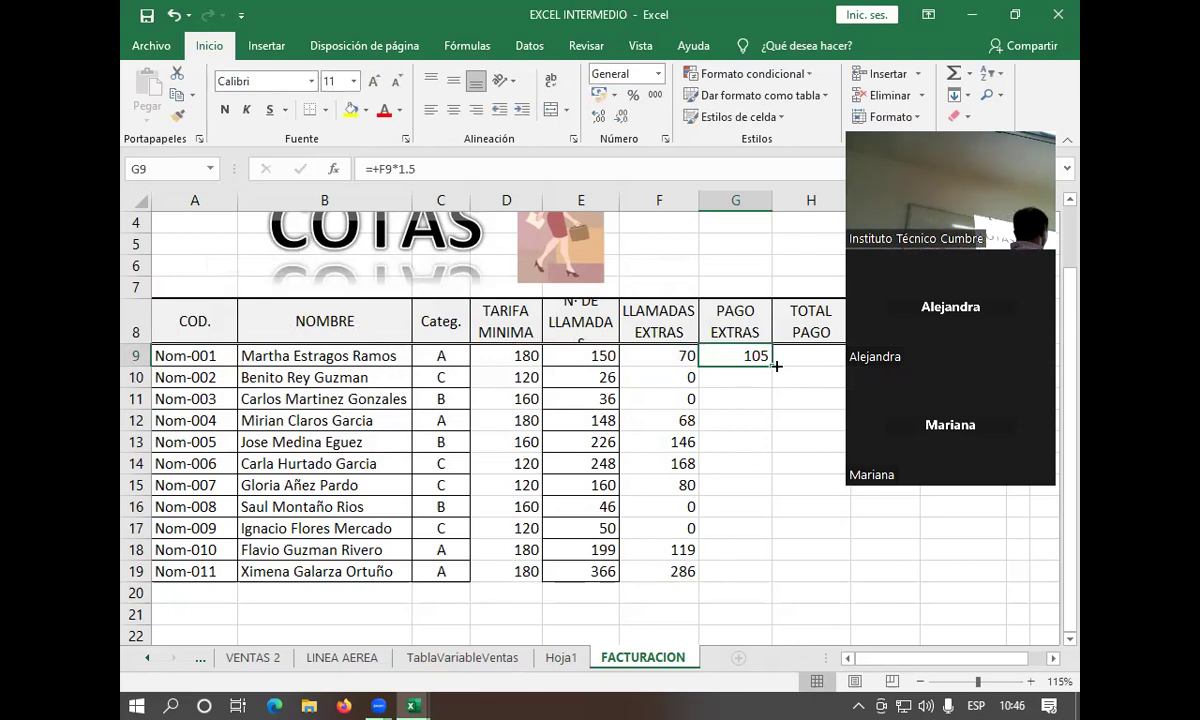
drag(769, 362, 768, 575)
key(Right)
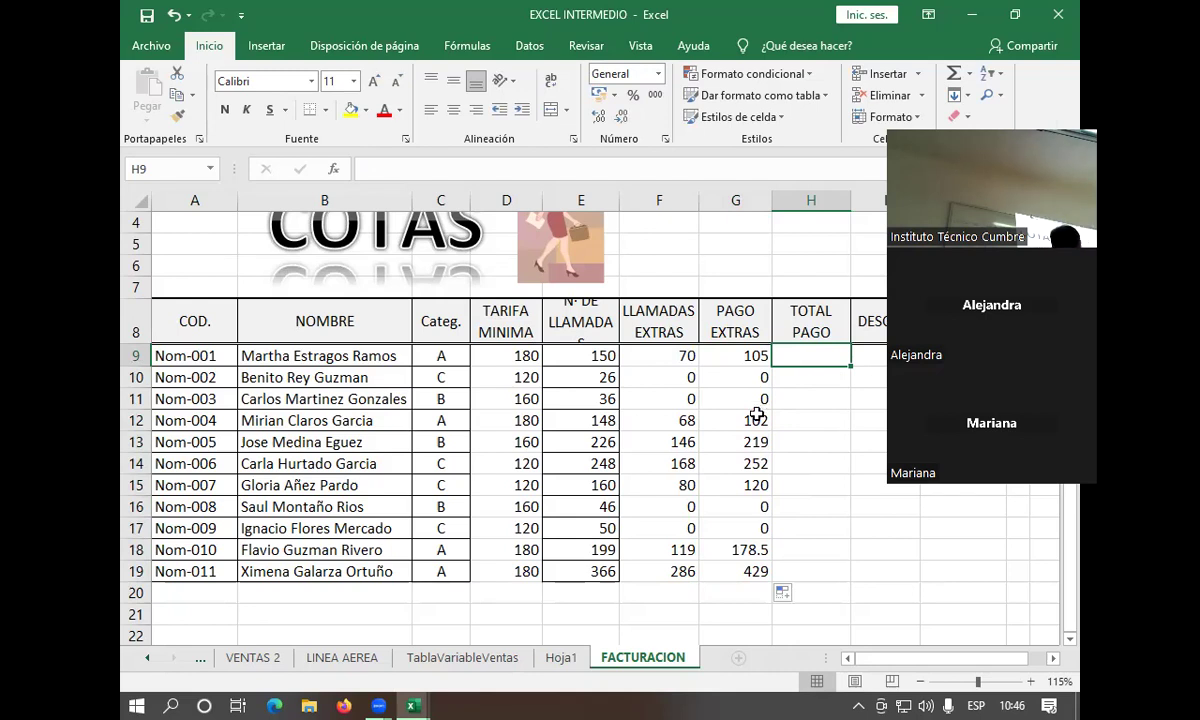
Enter =+D9+G9 in H9 and fill TOTAL PAGO down to H19
text(+D9+)
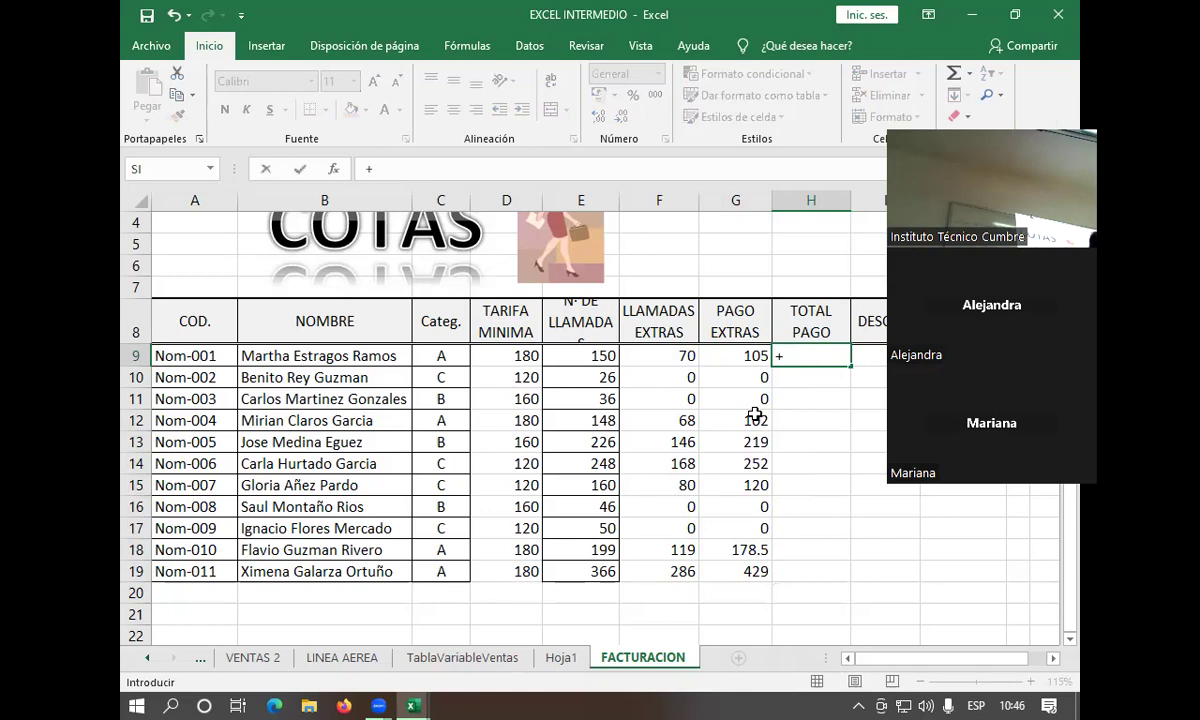
click(490, 356)
text(+)
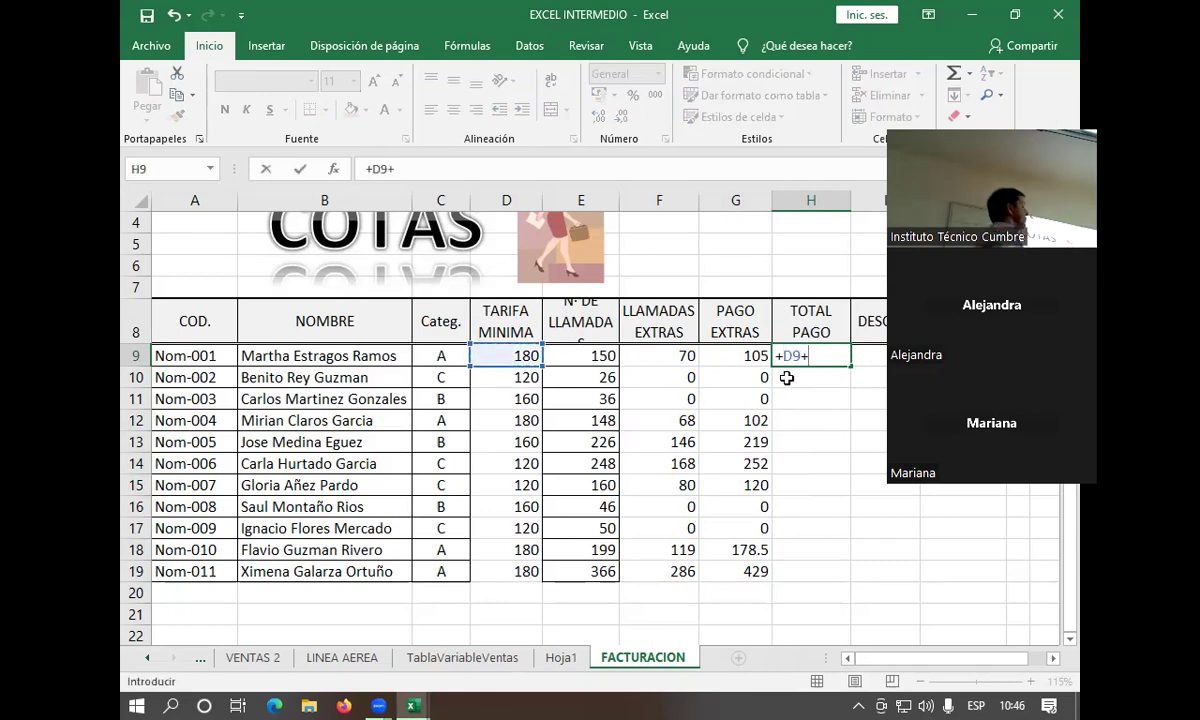
click(742, 357)
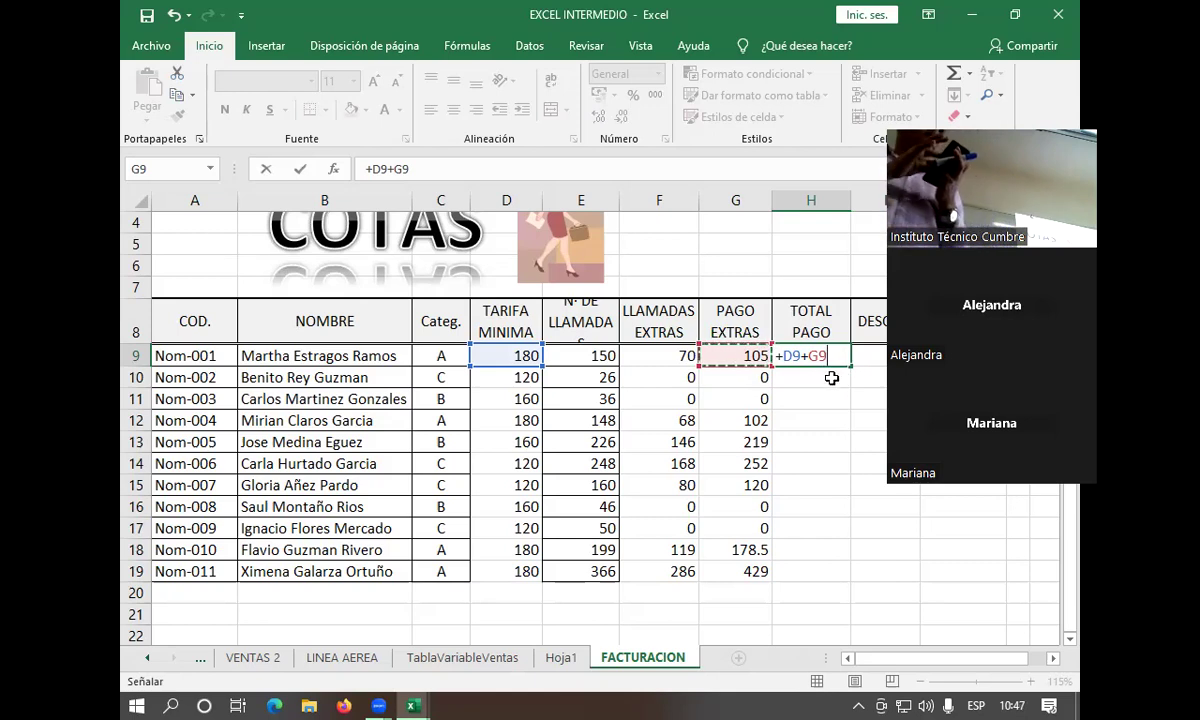
key(Return)
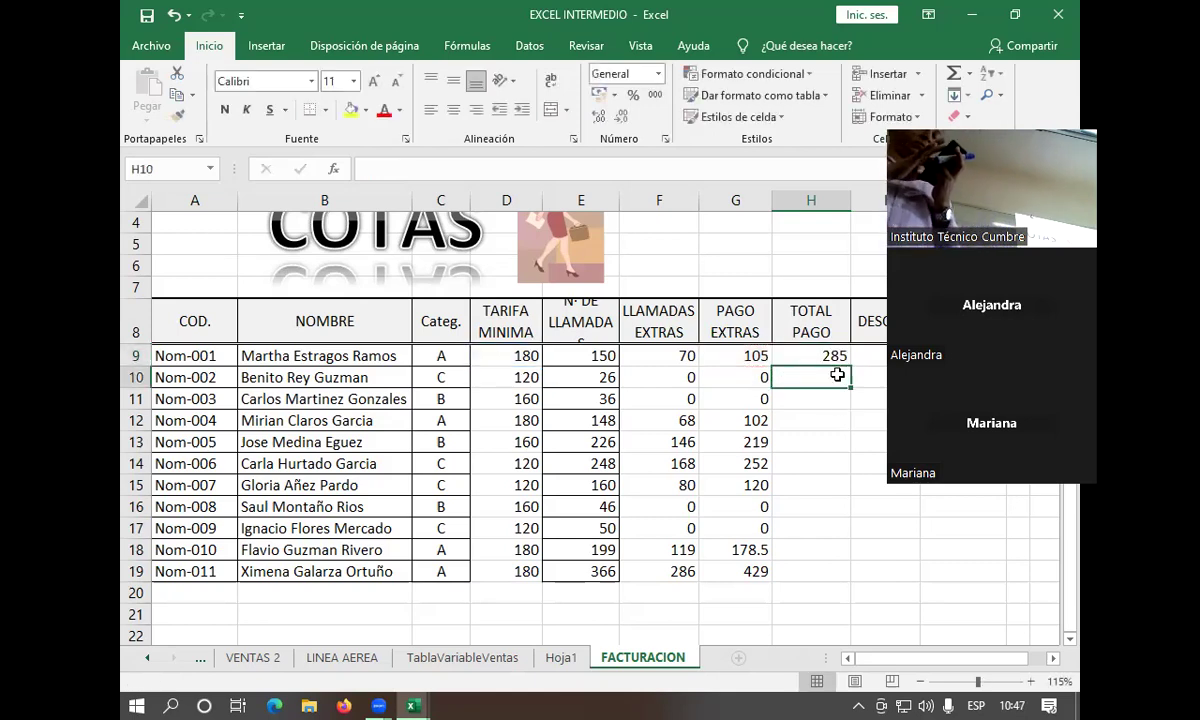
click(844, 352)
drag(849, 364, 847, 571)
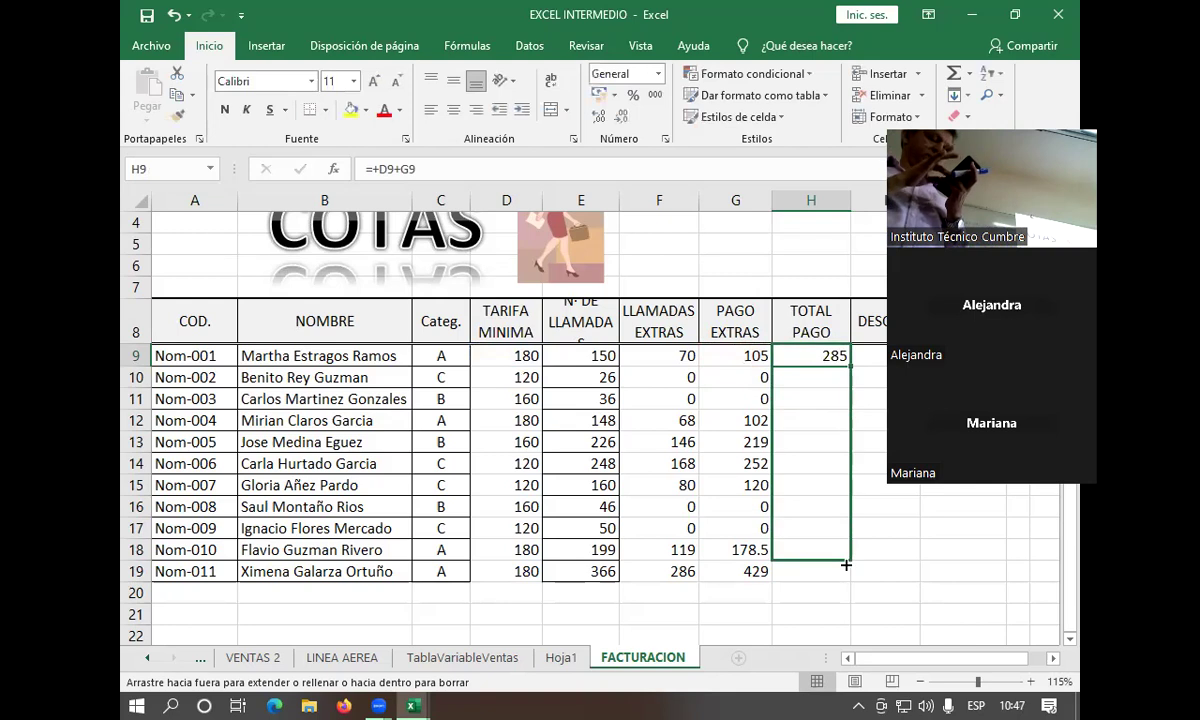
click(862, 420)
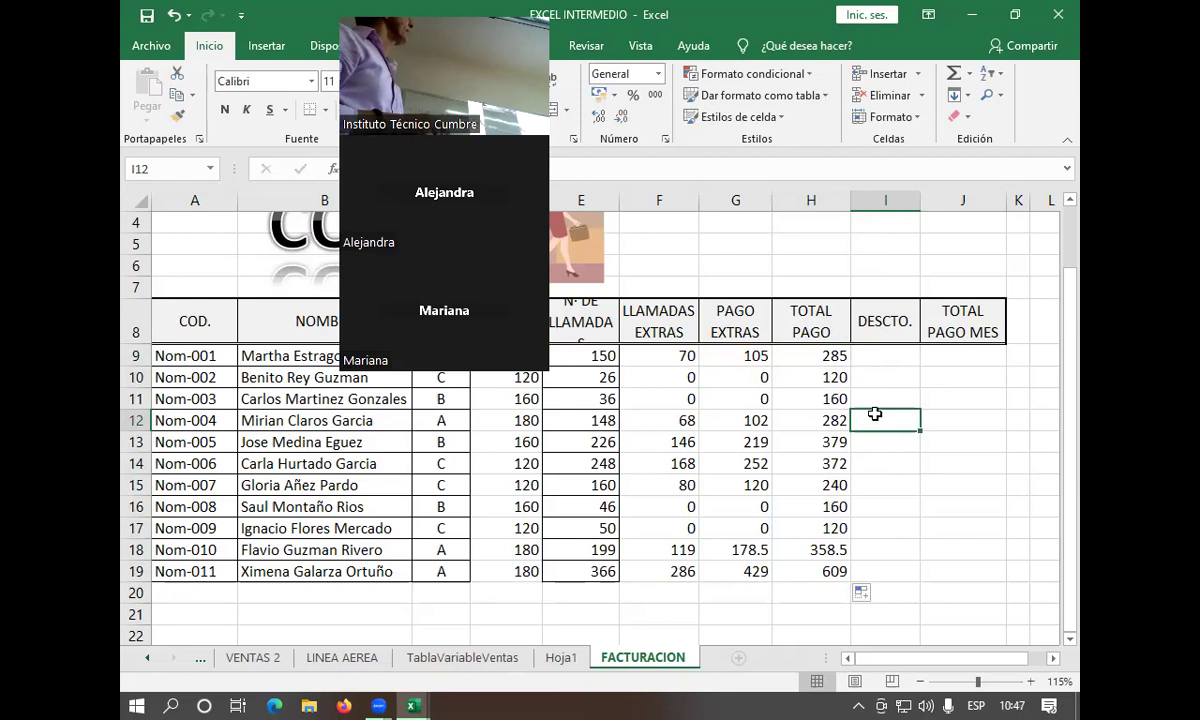
click(860, 356)
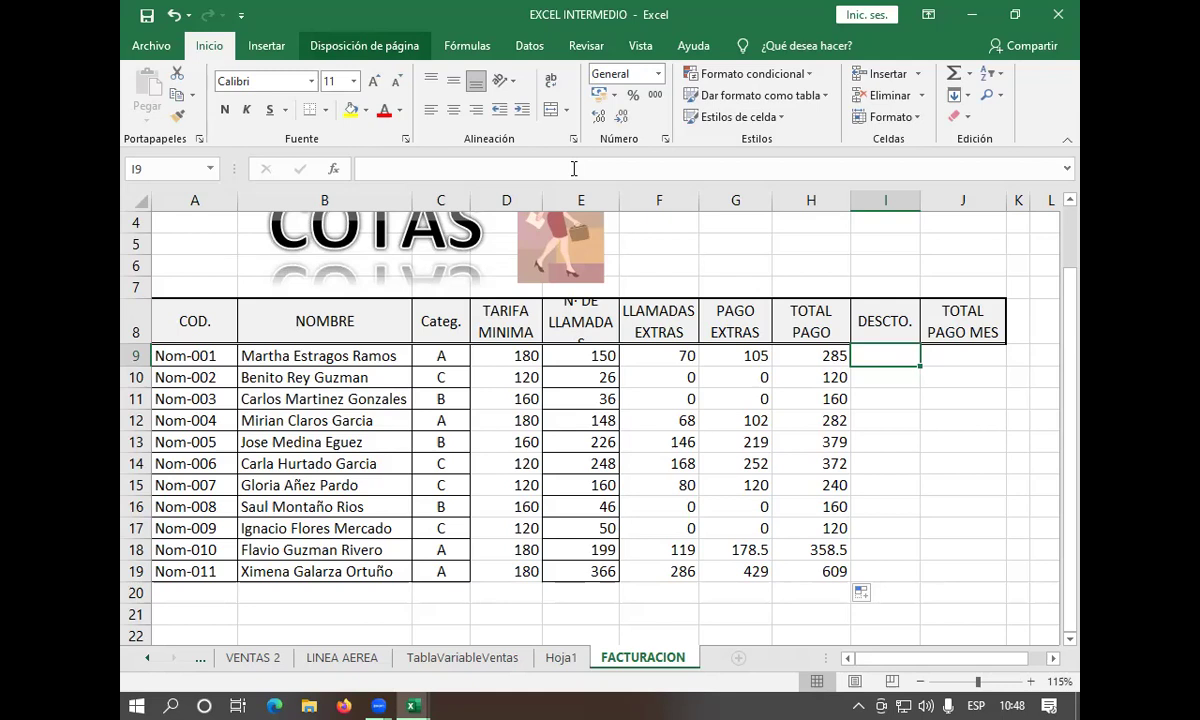
key(Down)
key(Left)
key(Down)
key(Down)
key(Left)
key(Down)
key(Left)
key(Down)
key(Down)
key(Left)
key(Right)
key(Right)
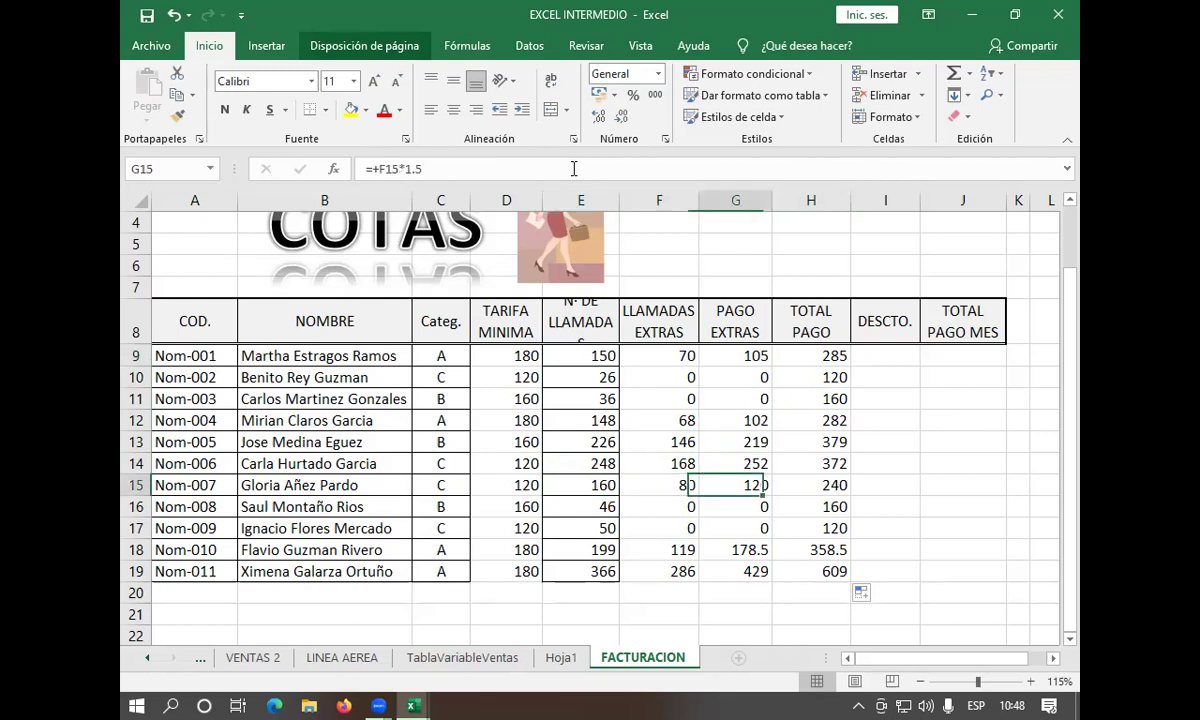
key(Right)
key(Up)
key(Up)
key(Right)
key(Up)
key(Up)
key(Up)
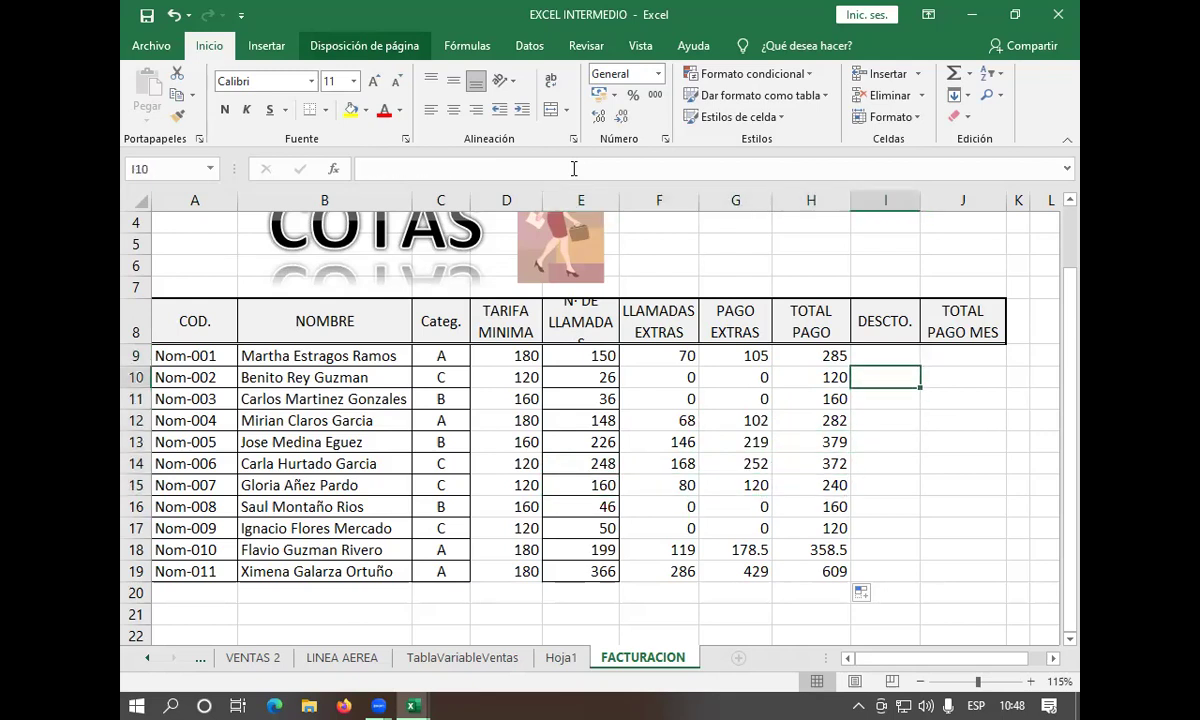
key(Up)
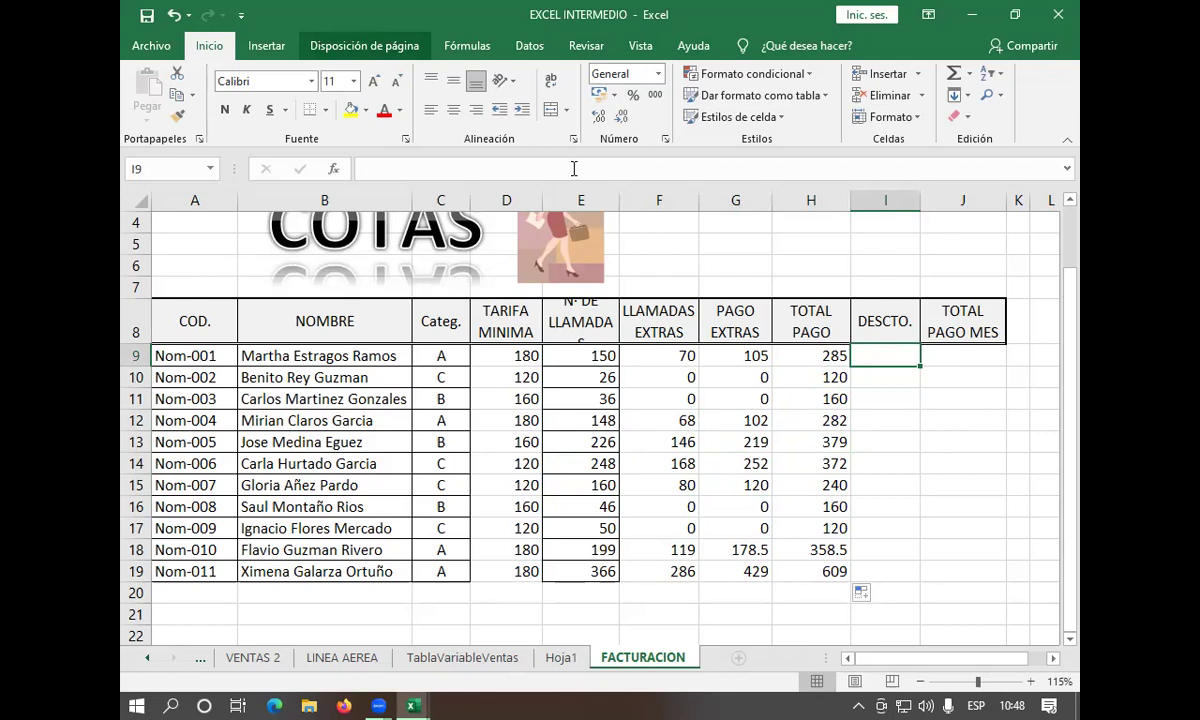
key(Left)
key(Right)
key(Left)
key(Right)
key(Left)
key(Right)
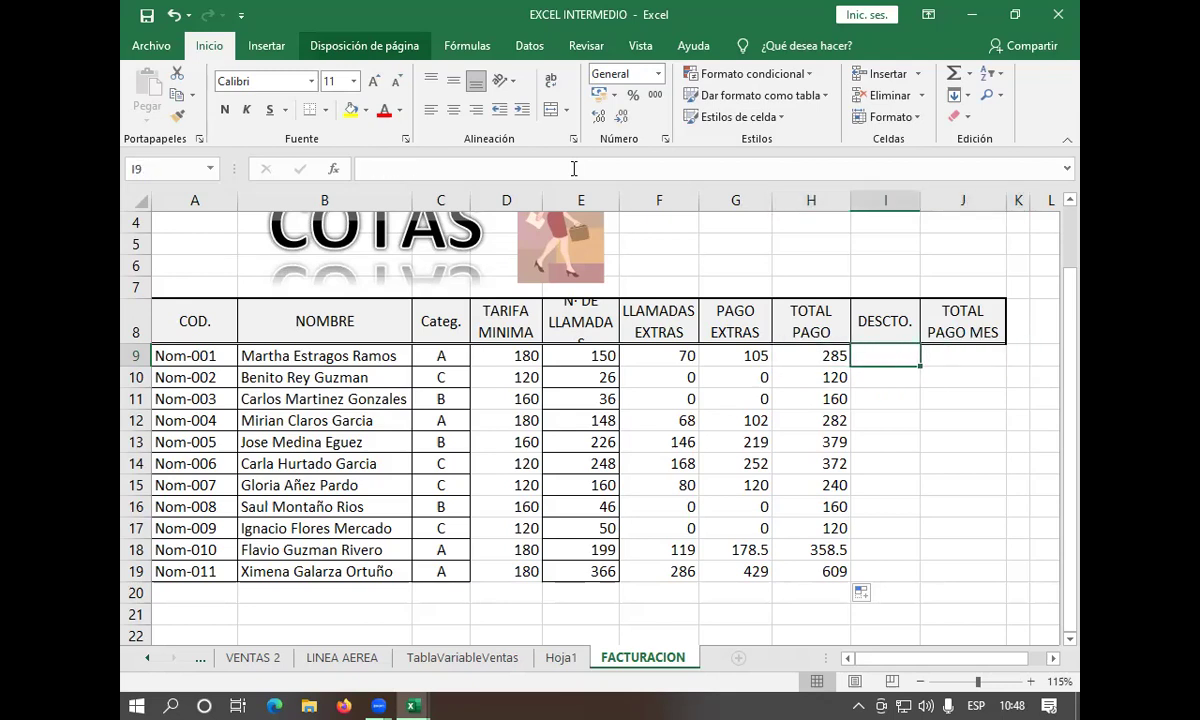
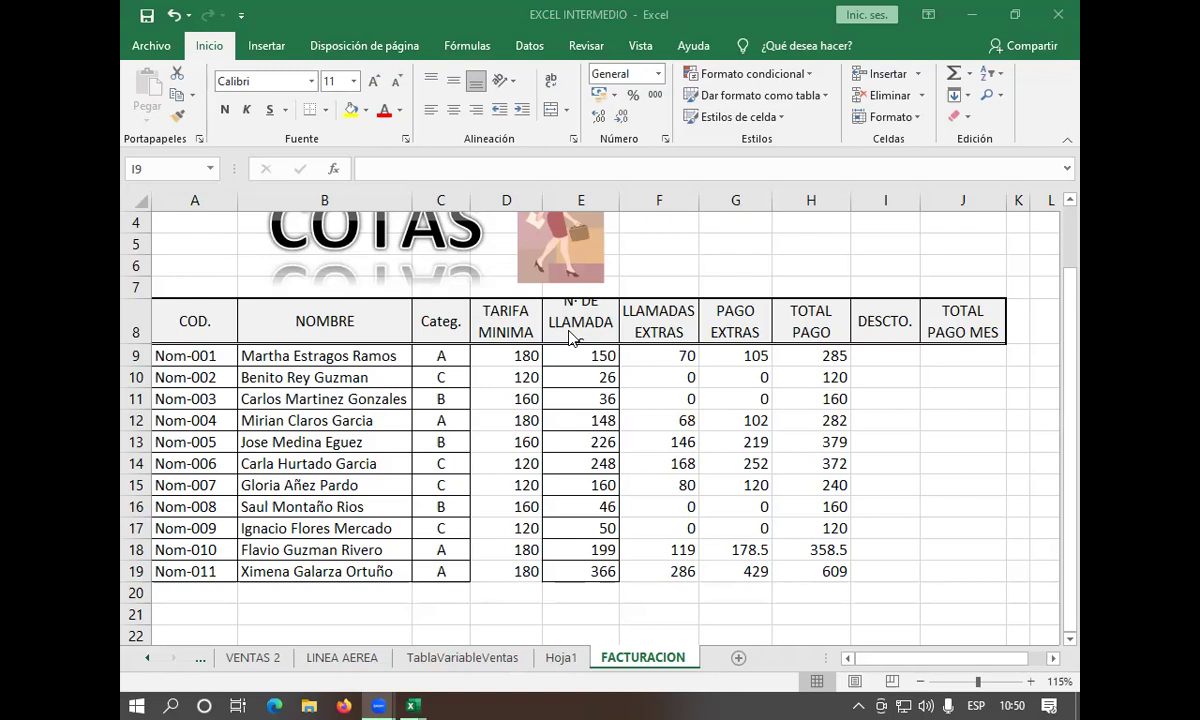
Start an SI function in cell I9 through Insert Function
click(865, 357)
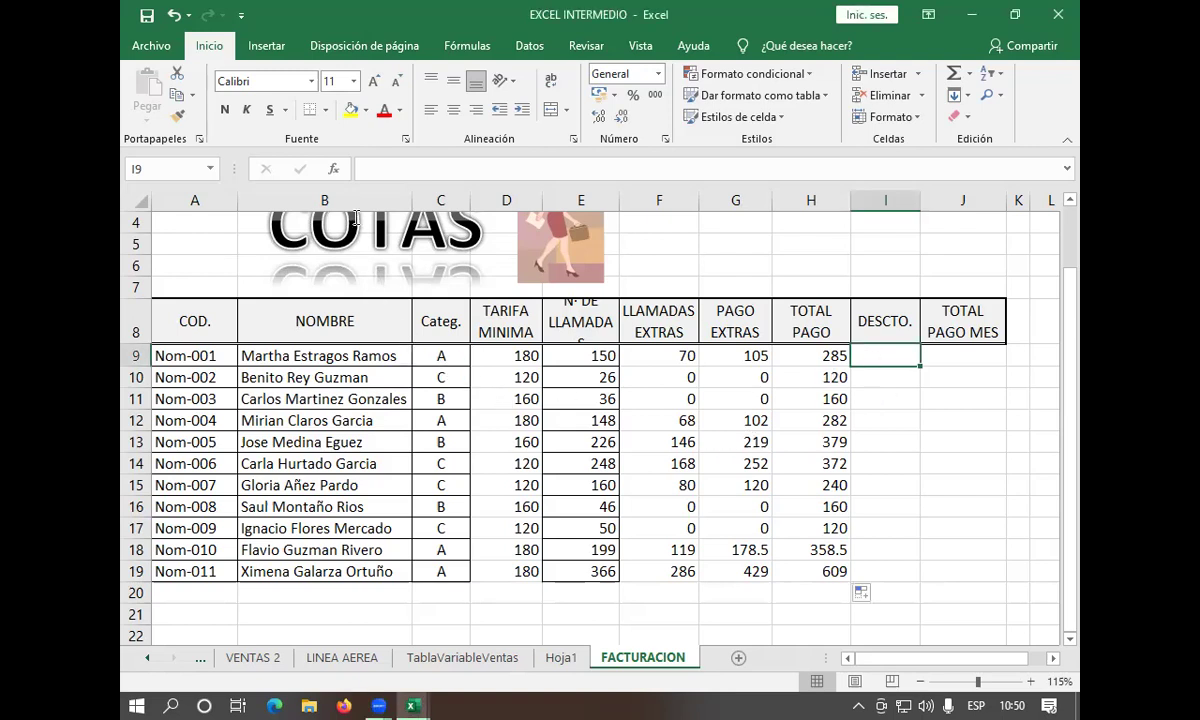
click(333, 168)
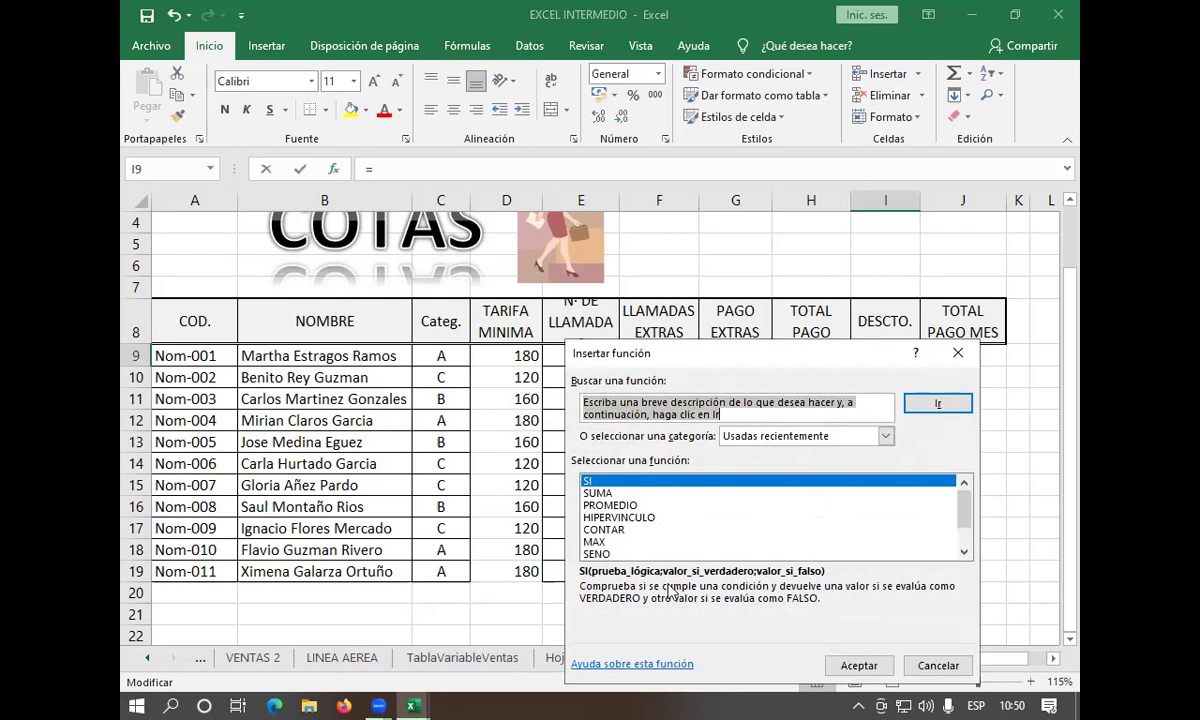
click(840, 667)
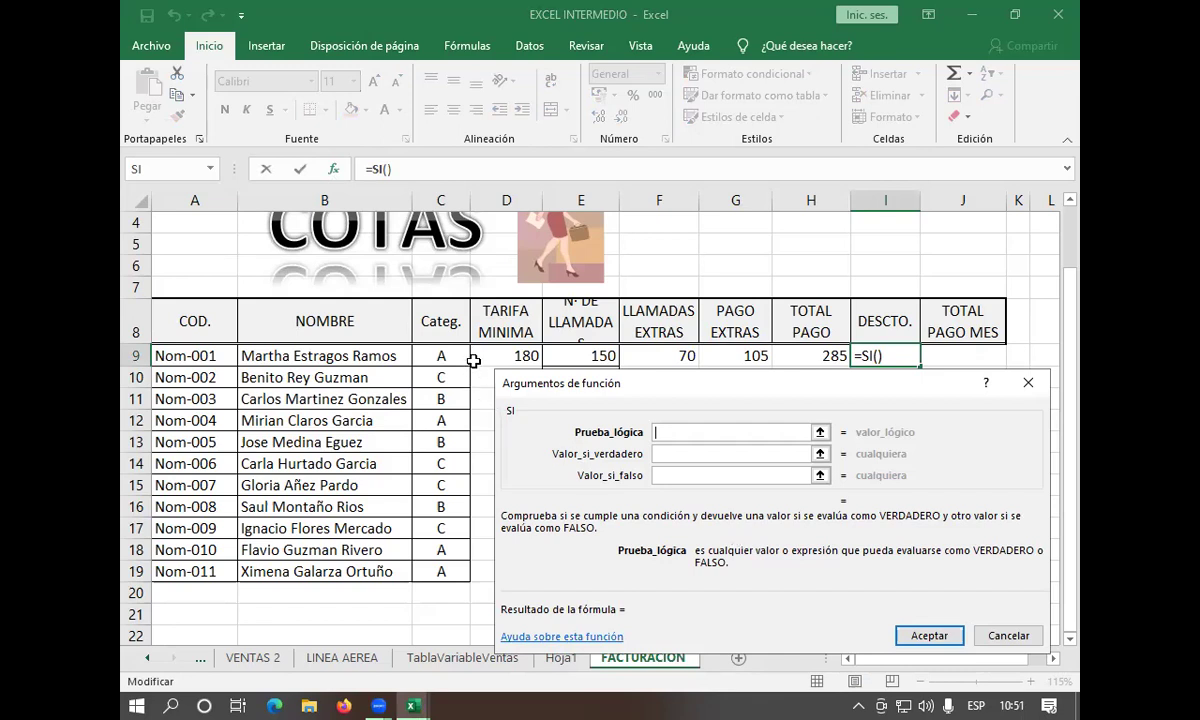
Set the SI logical test to E9>200
click(568, 358)
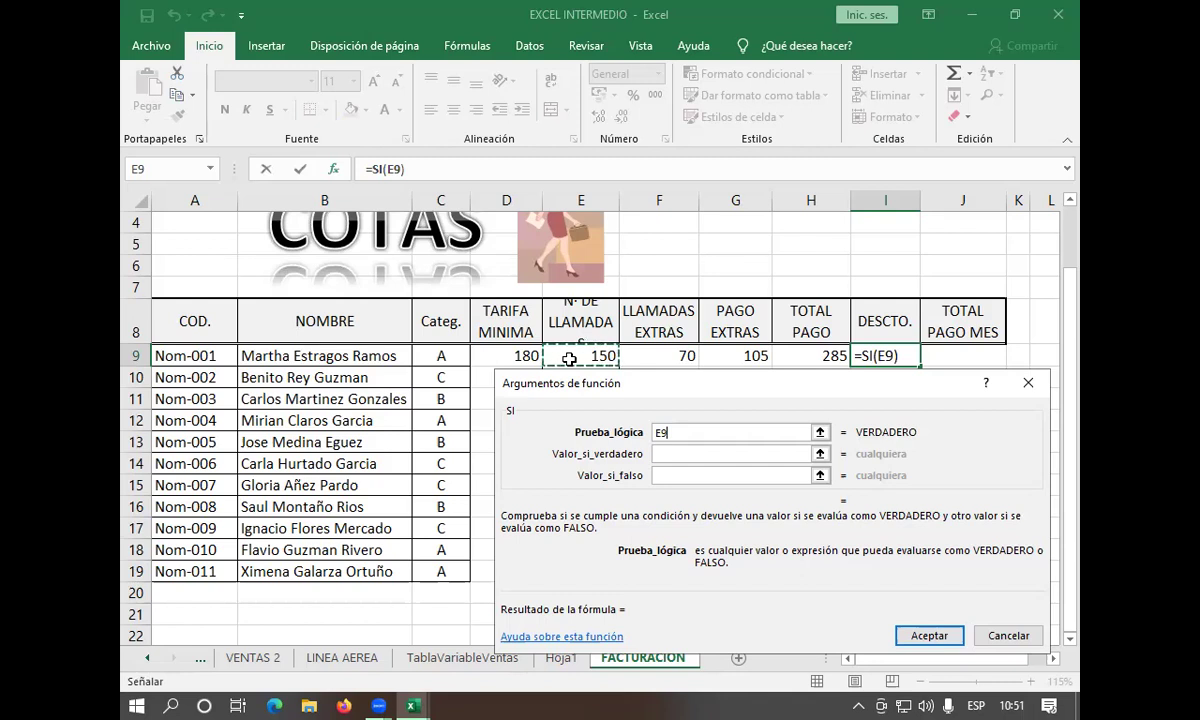
text(>)
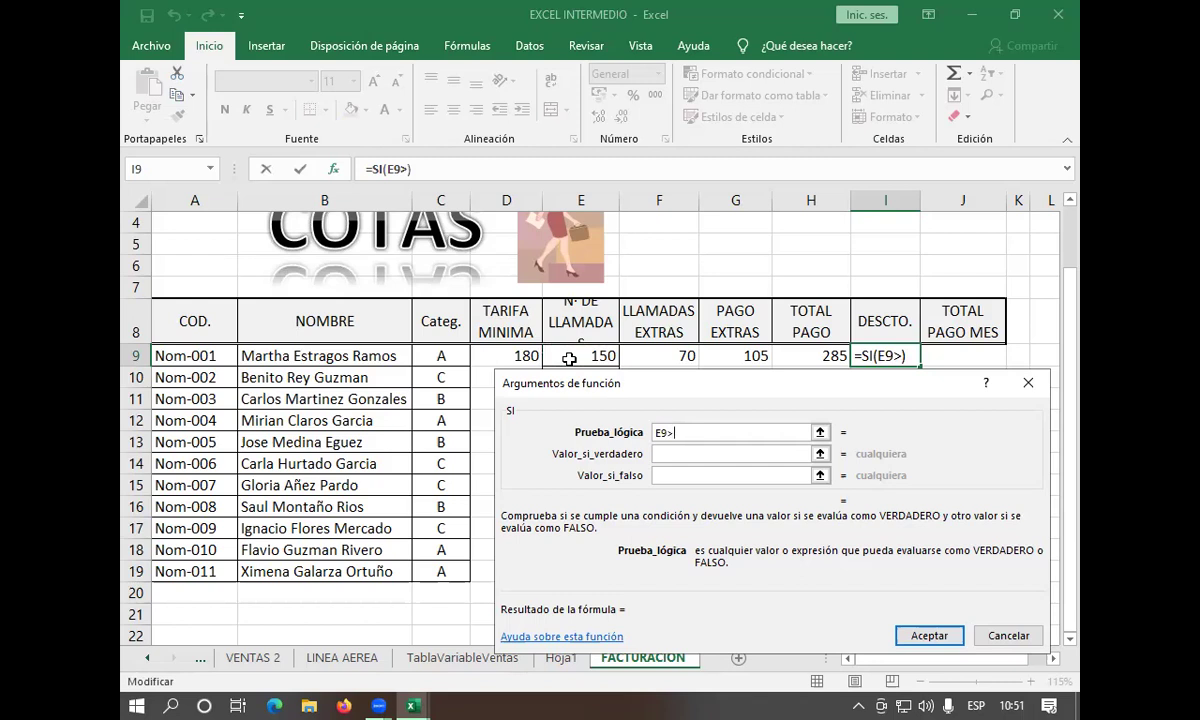
text(200)
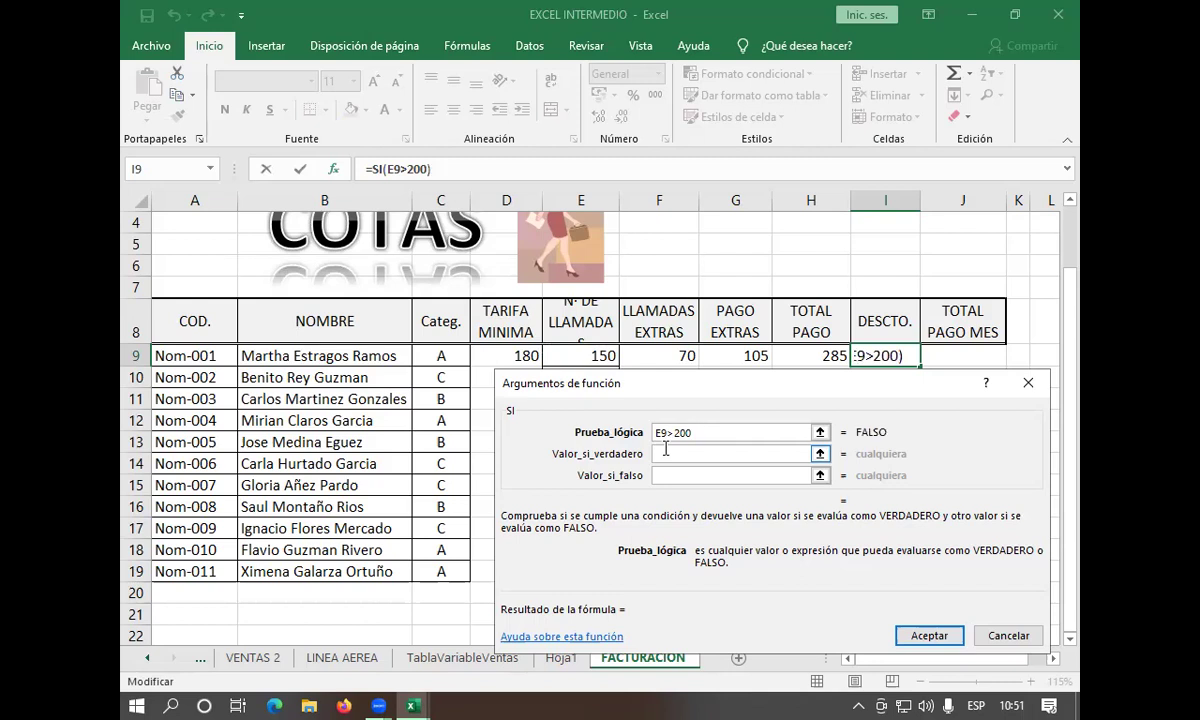
text(;)
key(BackSpace)
click(660, 453)
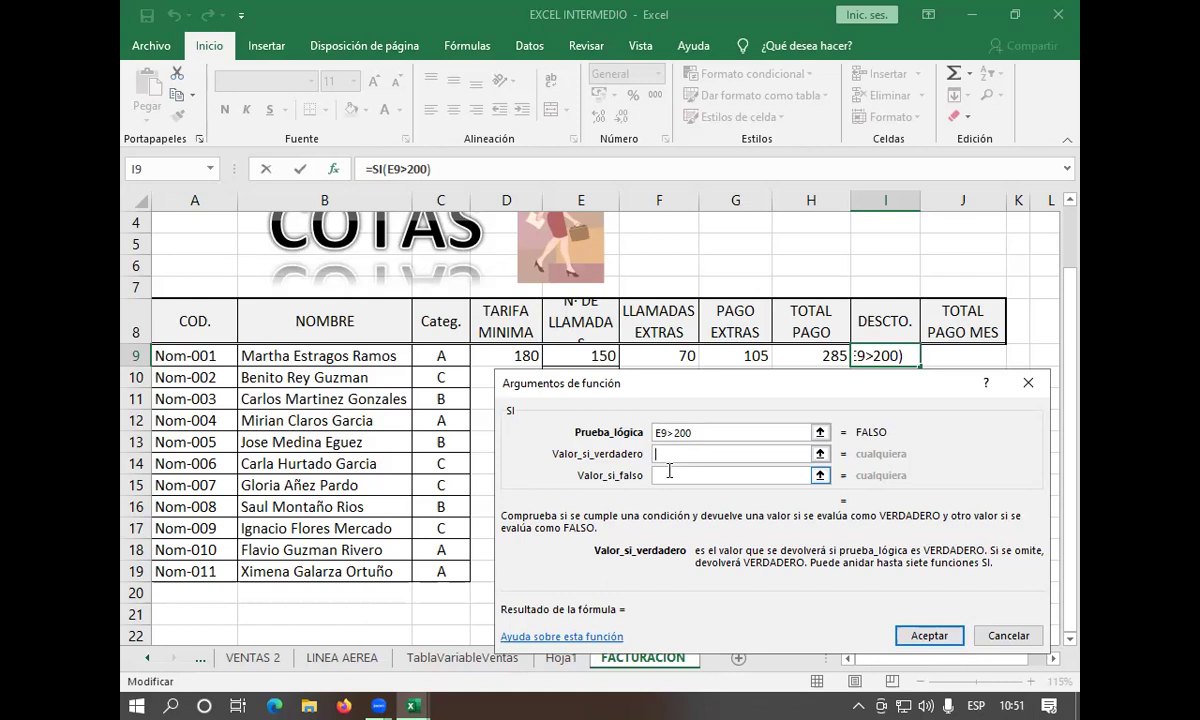
Use H9*8% as the true value and 0 as the false value to complete =SI(E9>200;H9*8%;0)
text(")
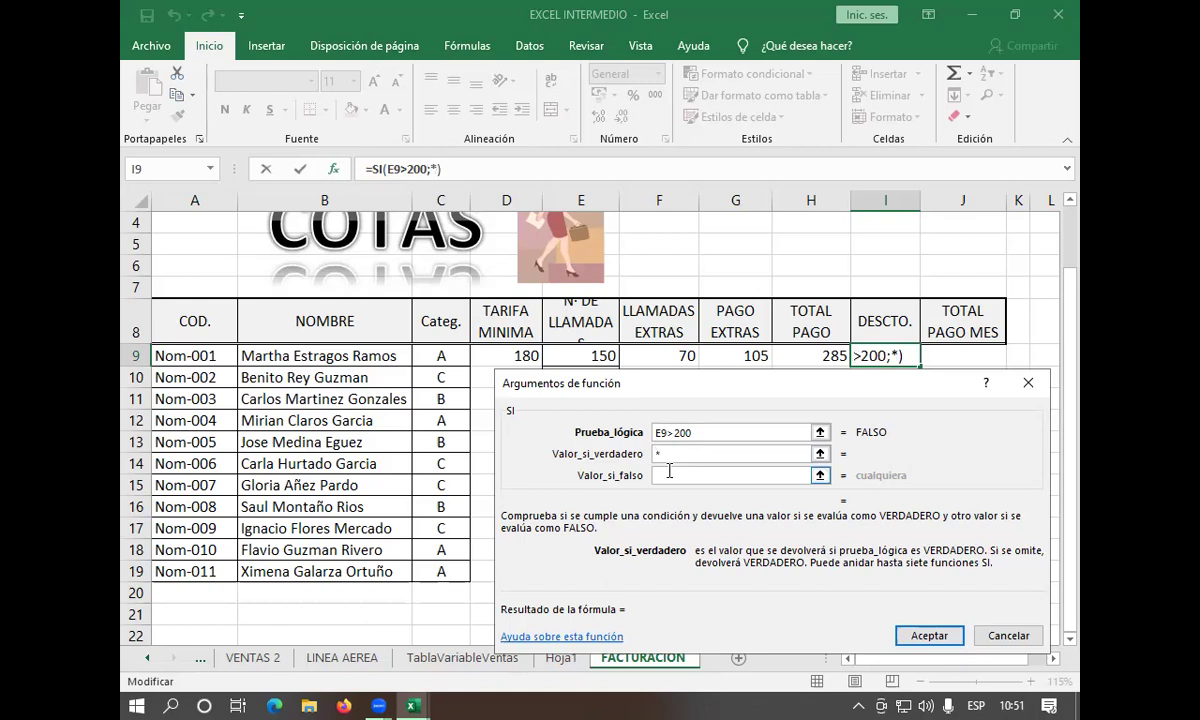
text(8%)
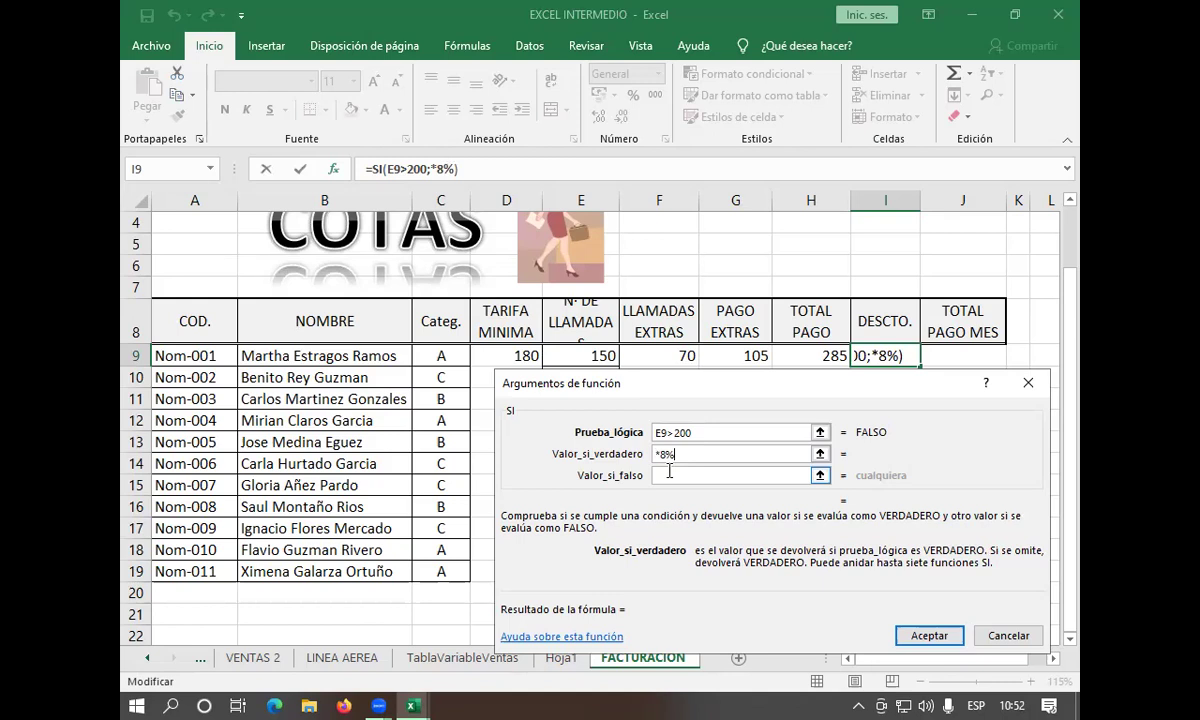
key(BackSpace)
key(BackSpace)
key(BackSpace)
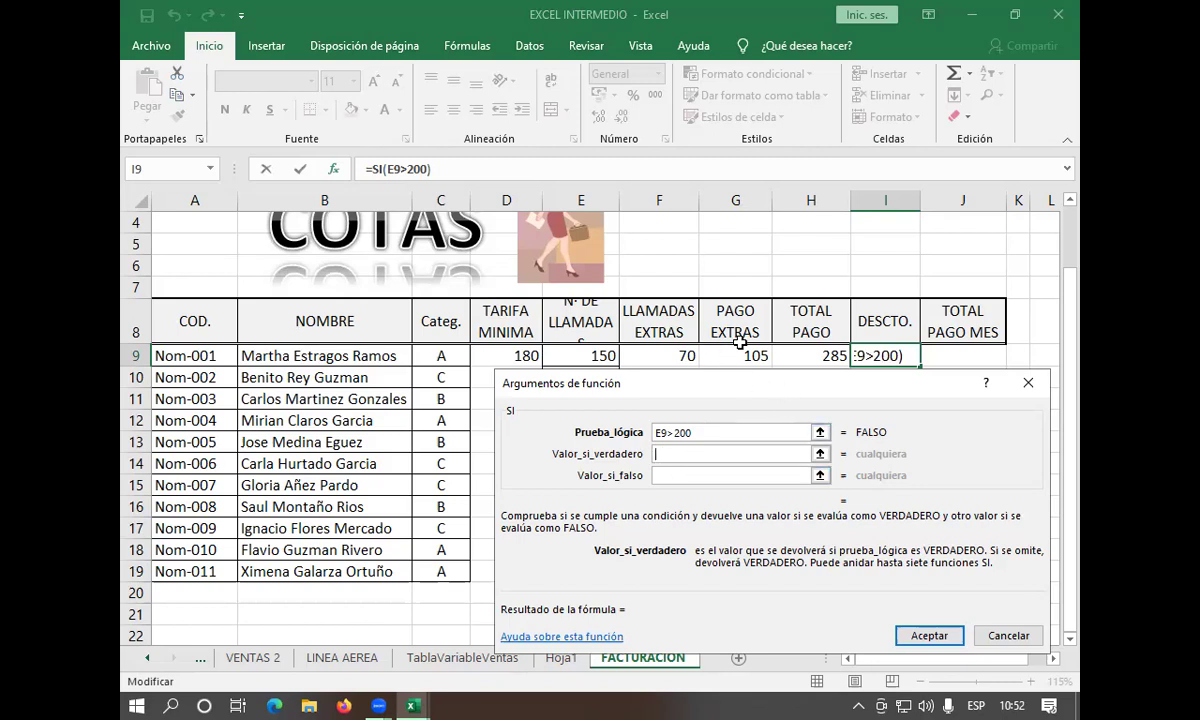
click(780, 355)
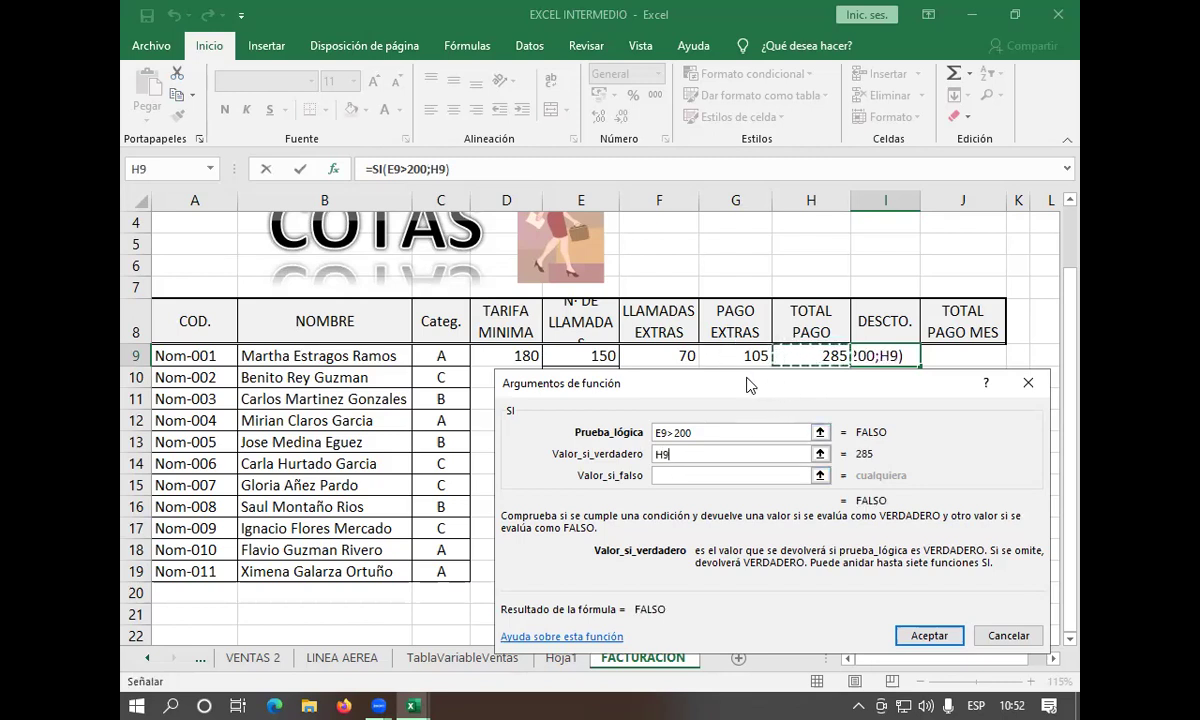
text(*8)
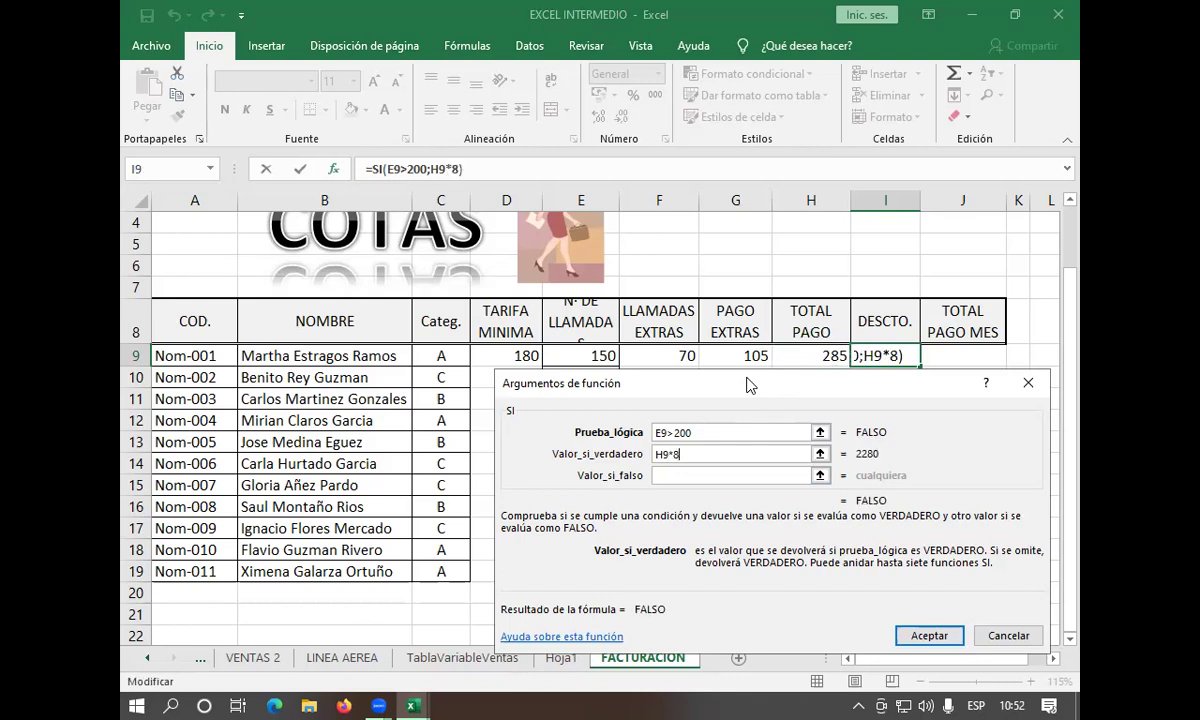
text(&)
key(BackSpace)
text(%)
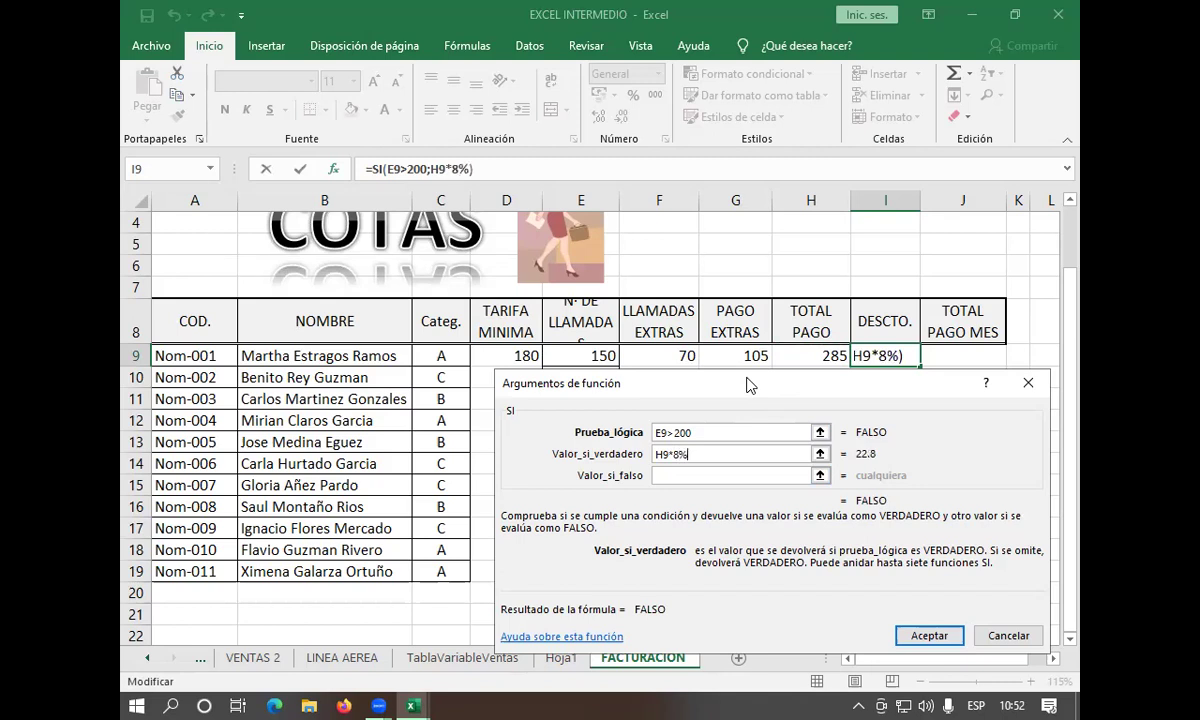
click(718, 476)
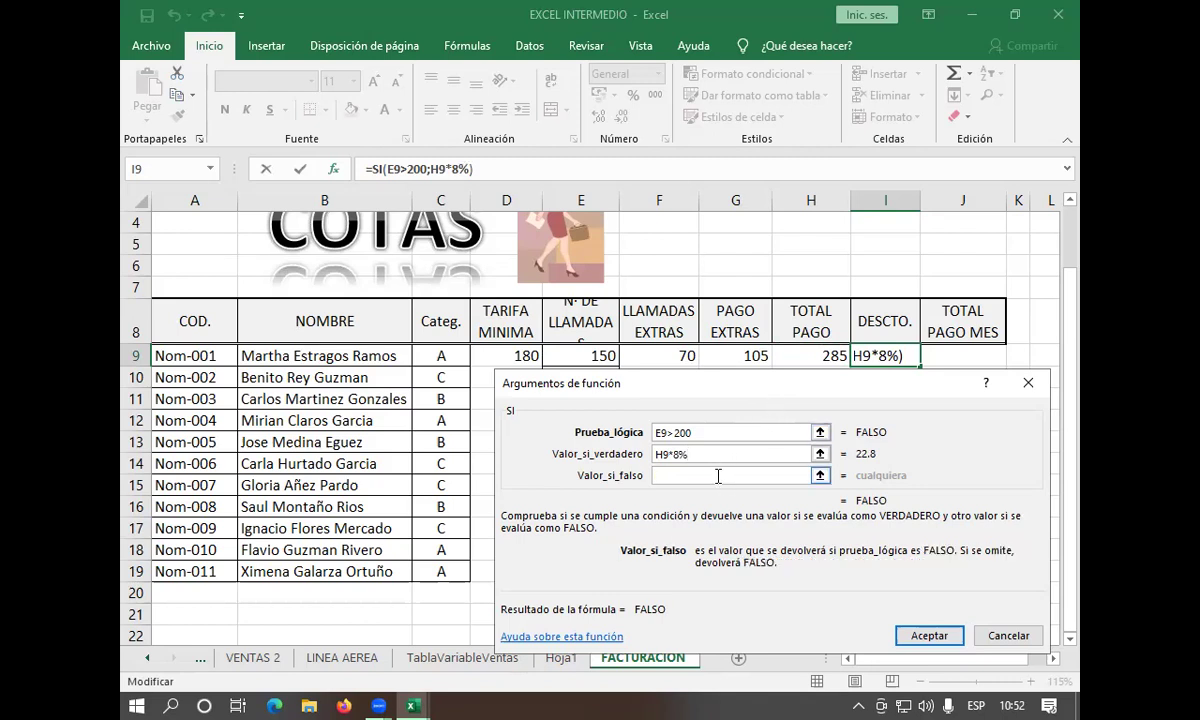
text(0)
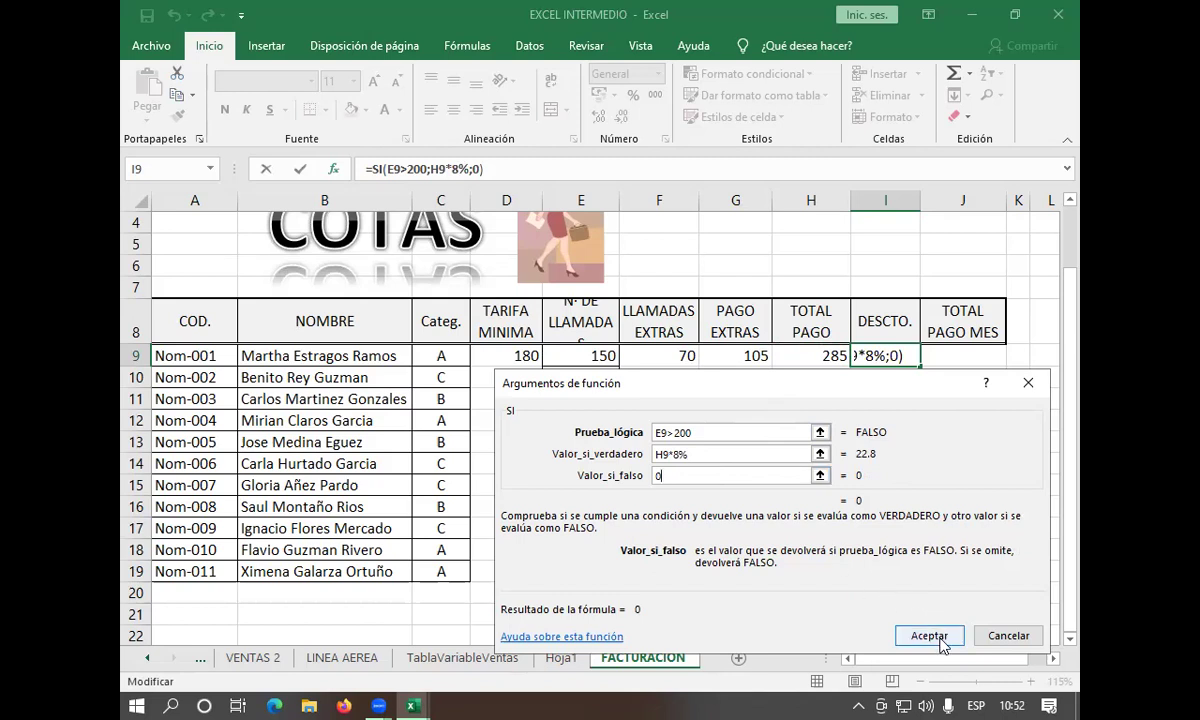
click(940, 640)
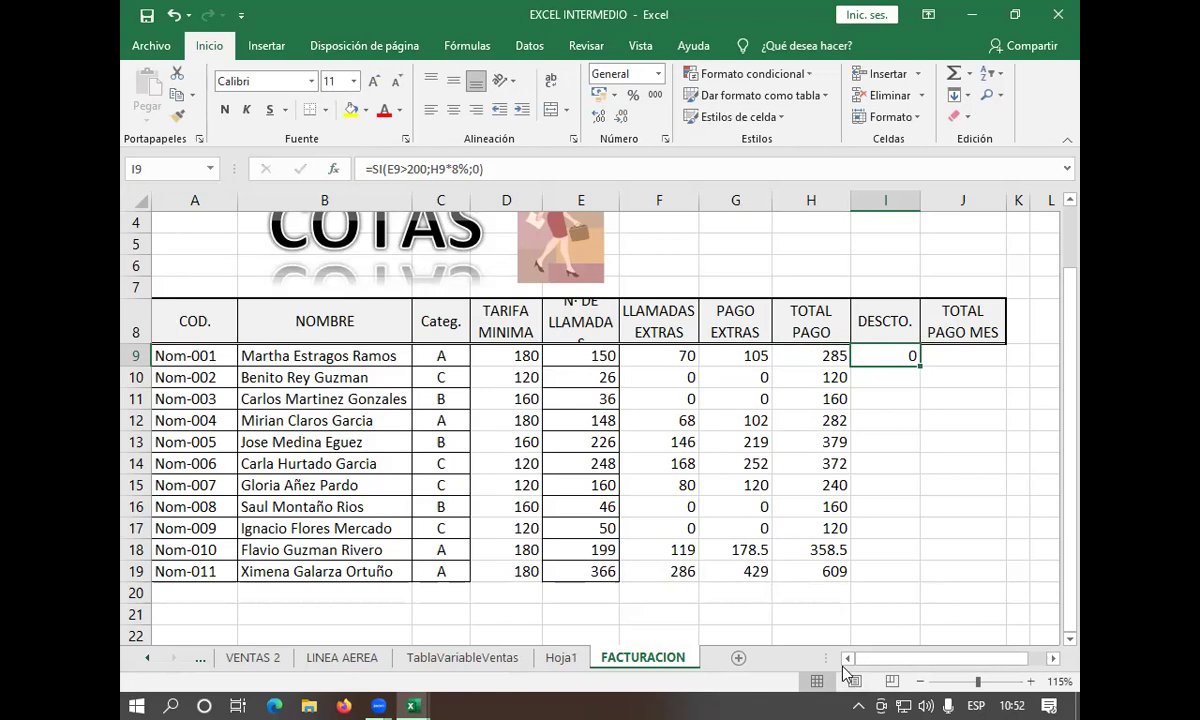
click(598, 358)
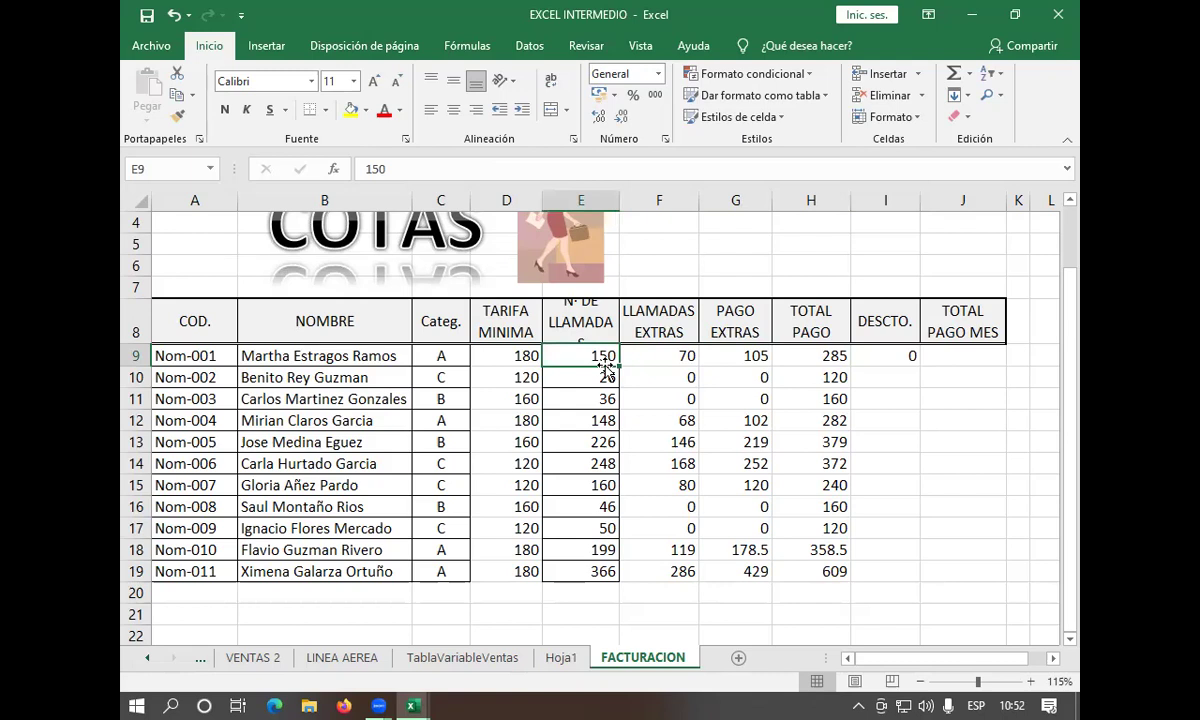
text(201)
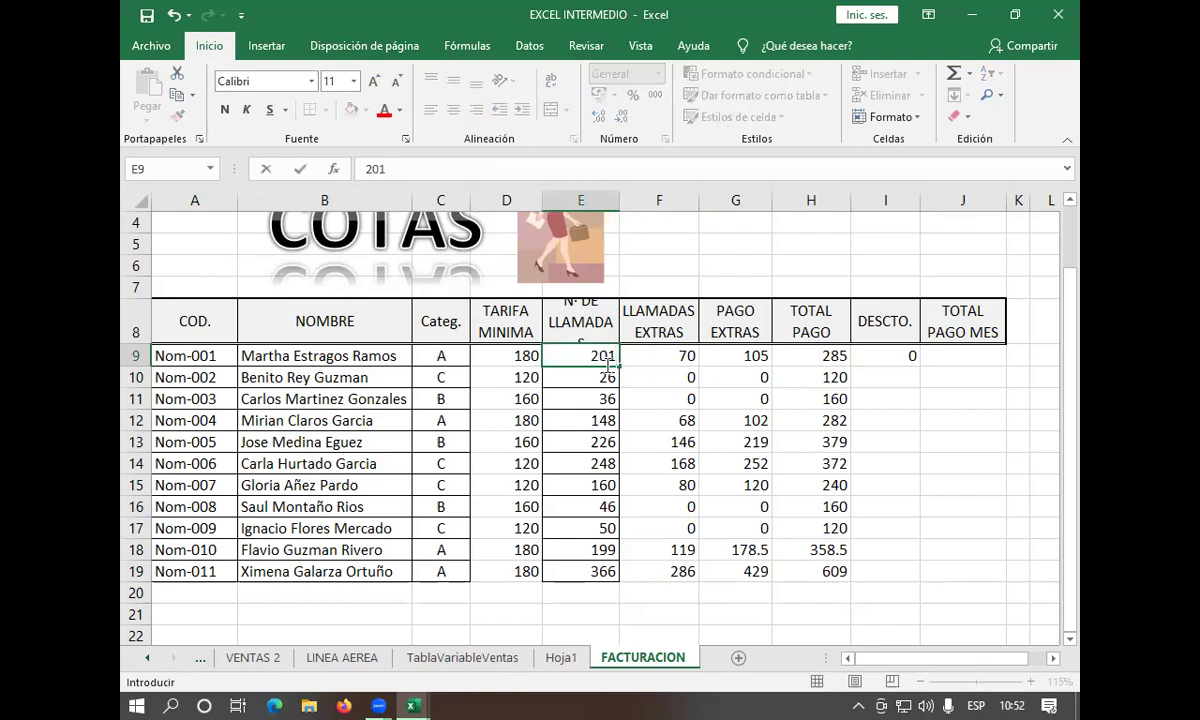
key(Return)
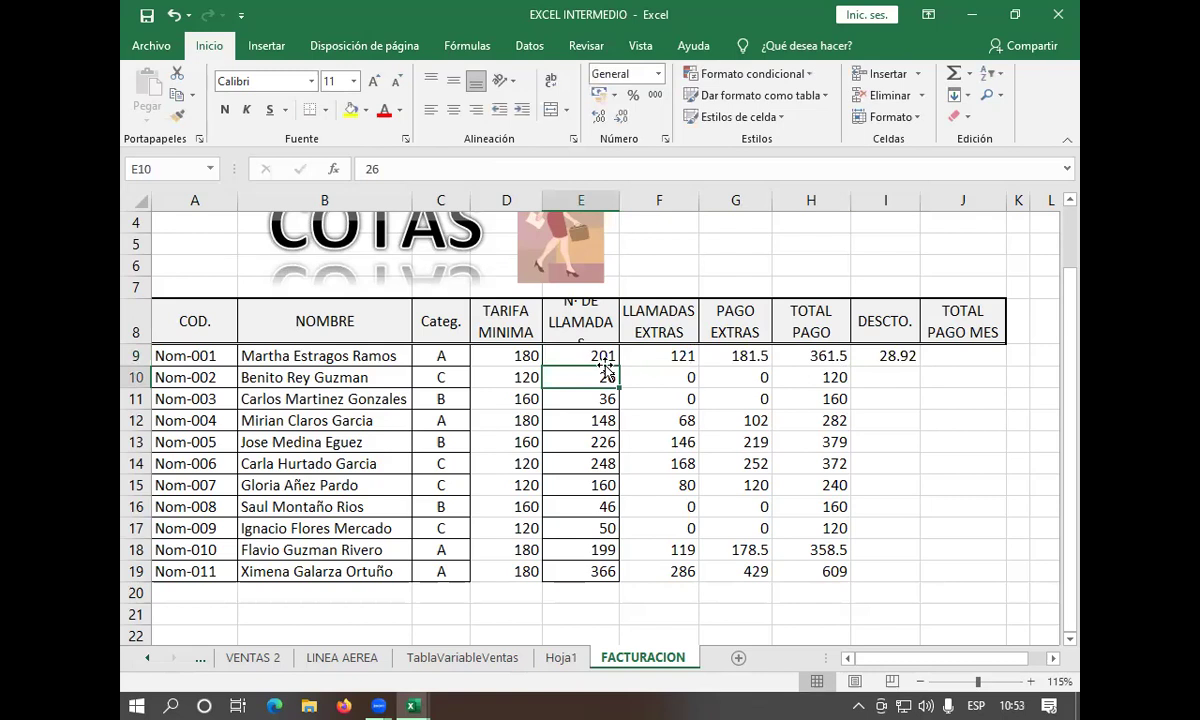
key(Up)
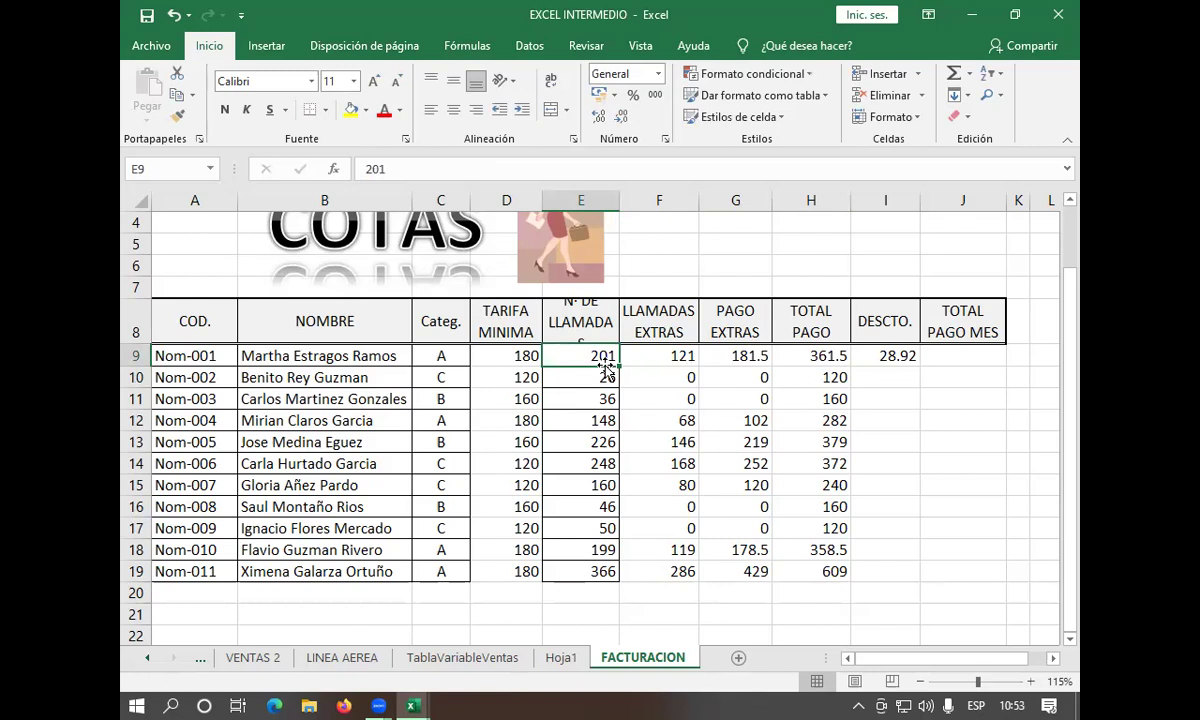
text(120)
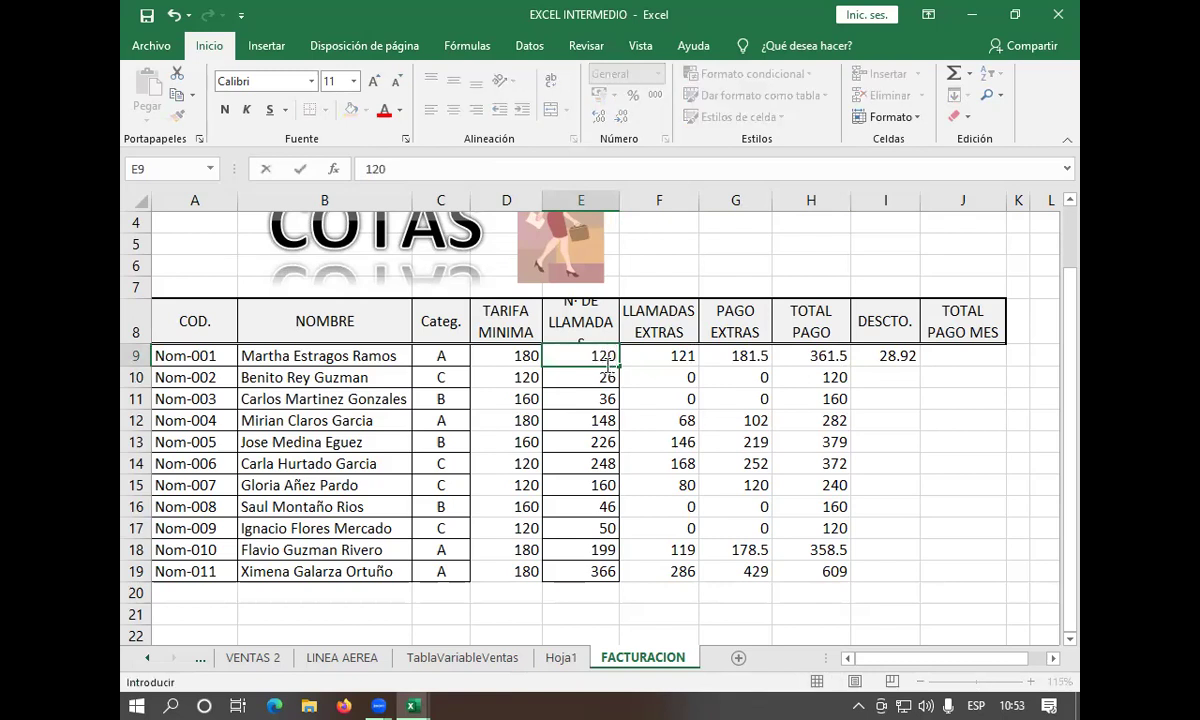
key(BackSpace)
key(BackSpace)
text(50)
key(Return)
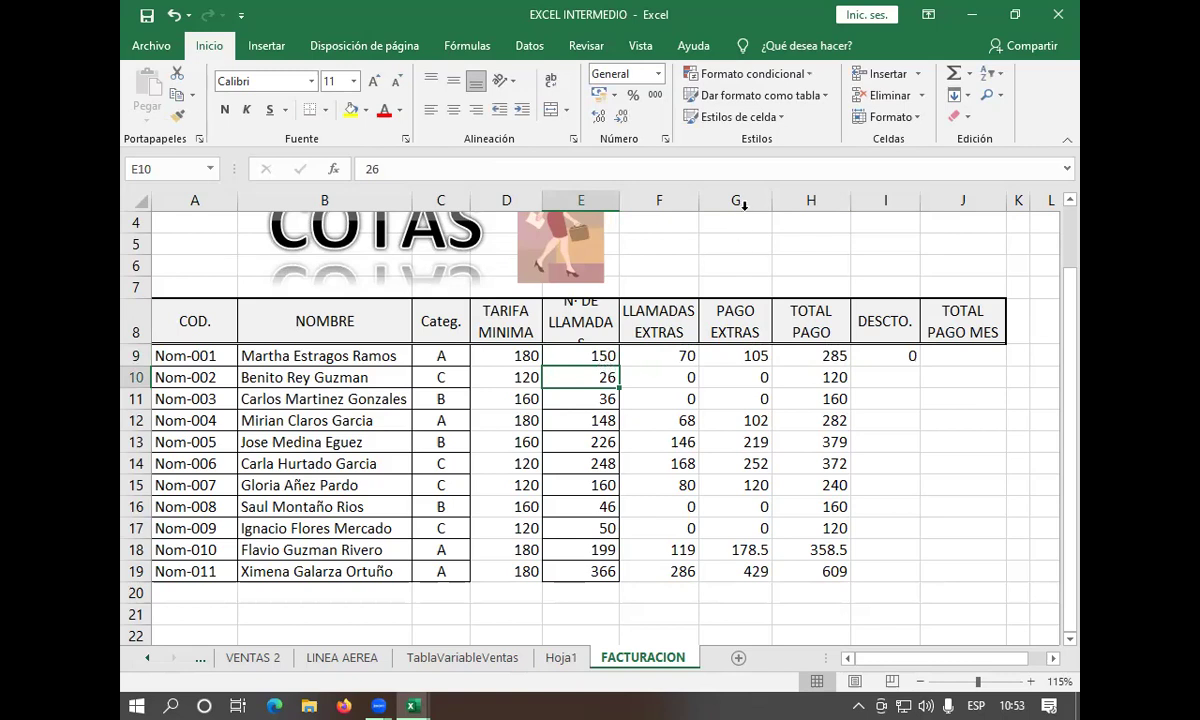
Copy the I9 discount formula down to I19, giving 30.32, 29.76 and 48.72 for the rows over 200 calls
click(884, 356)
mouse_move(924, 365)
mouse_down()
mouse_move(898, 479)
mouse_move(893, 447)
mouse_up()
key(Up)
key(Up)
key(Up)
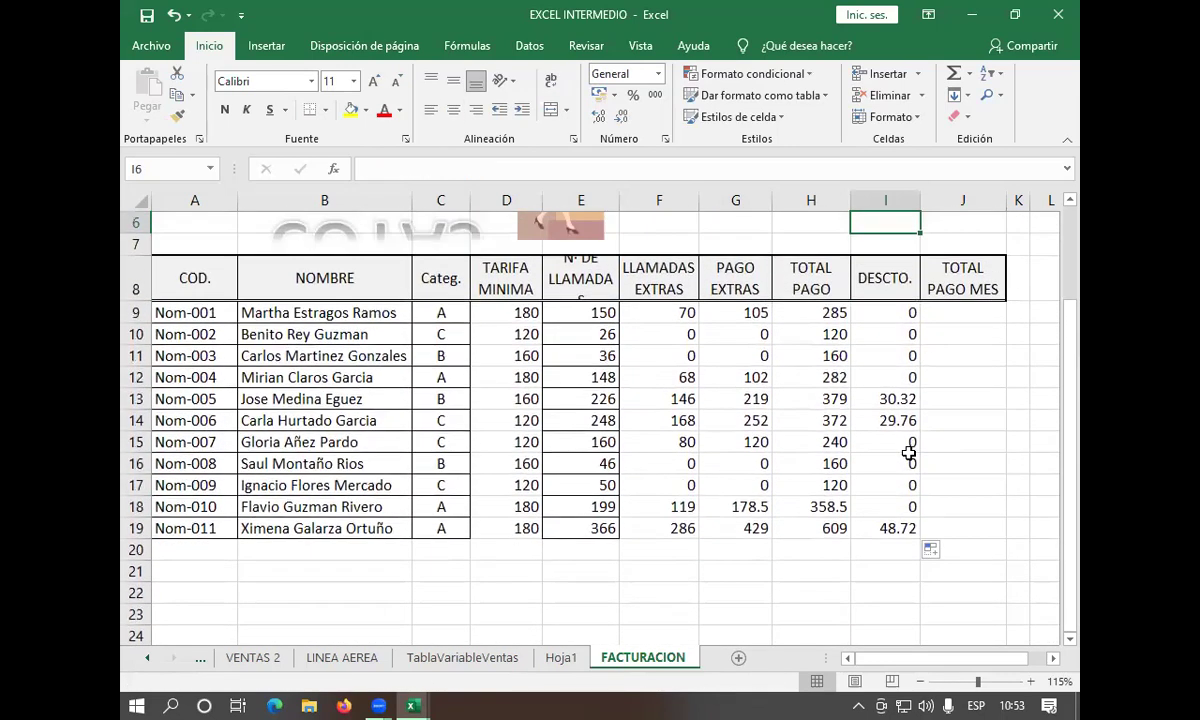
key(Up)
key(Up)
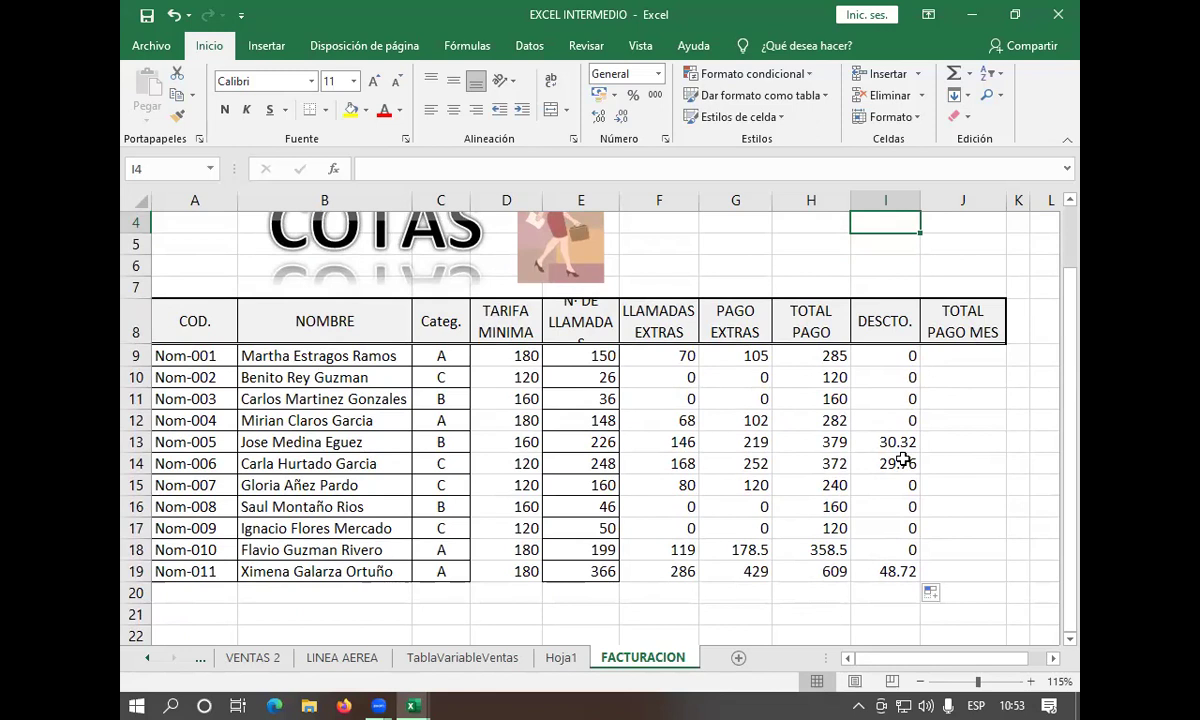
key(Right)
key(Down)
key(Down)
key(Down)
key(Down)
key(Down)
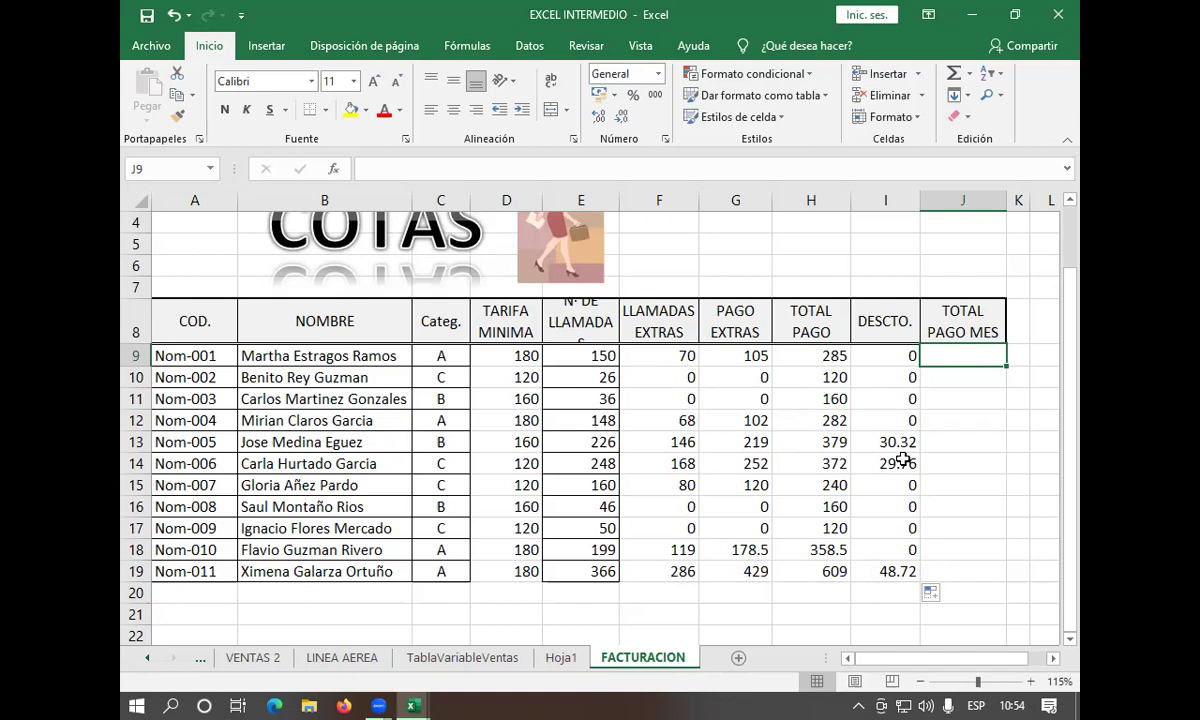
Enter =+H9-I9 in J9 to get a TOTAL PAGO MES of 285
text(+)
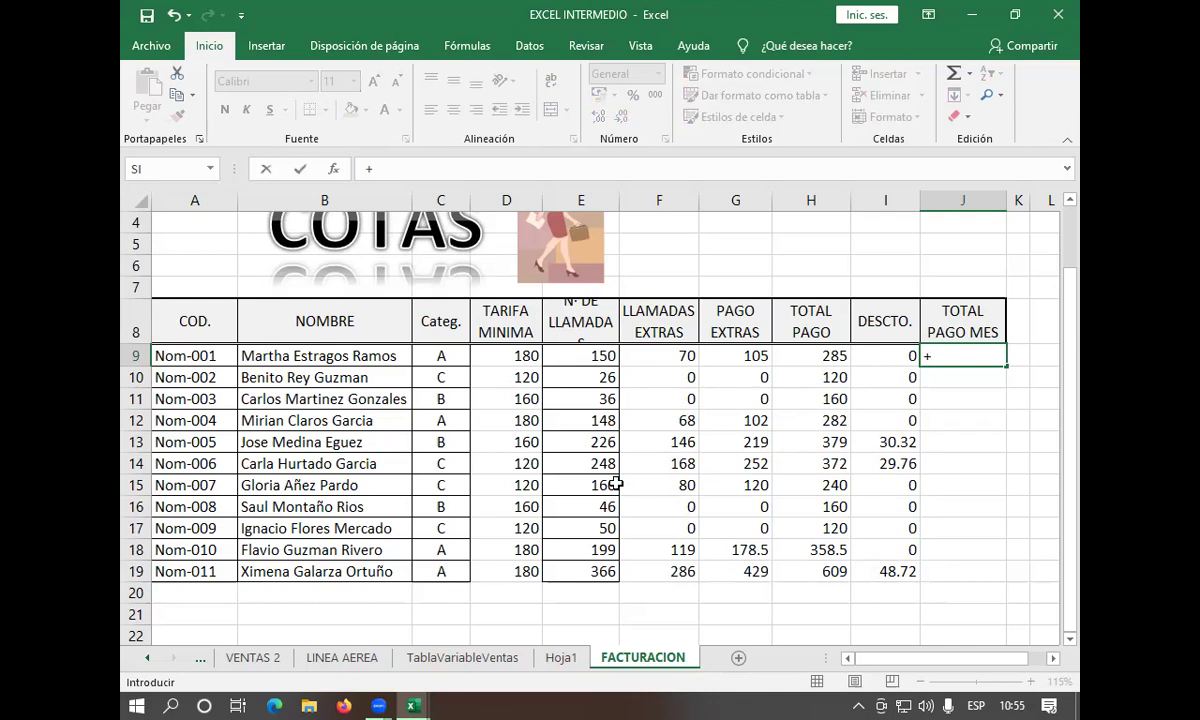
click(800, 362)
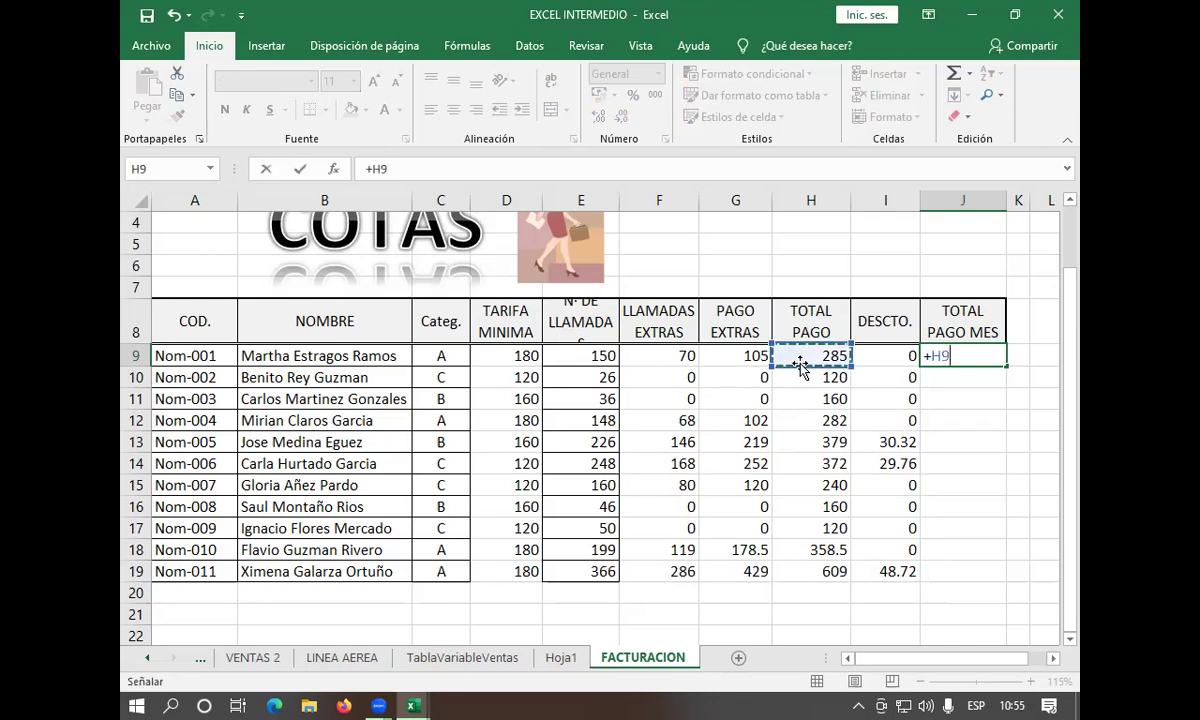
text(-)
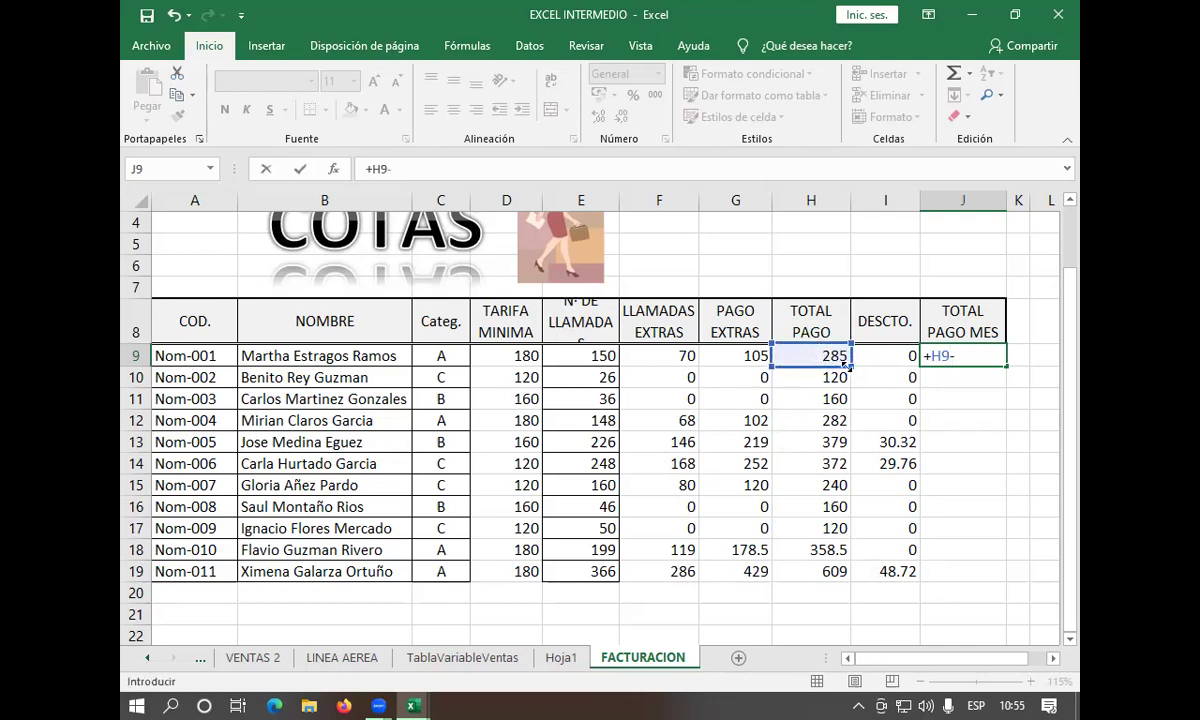
click(898, 356)
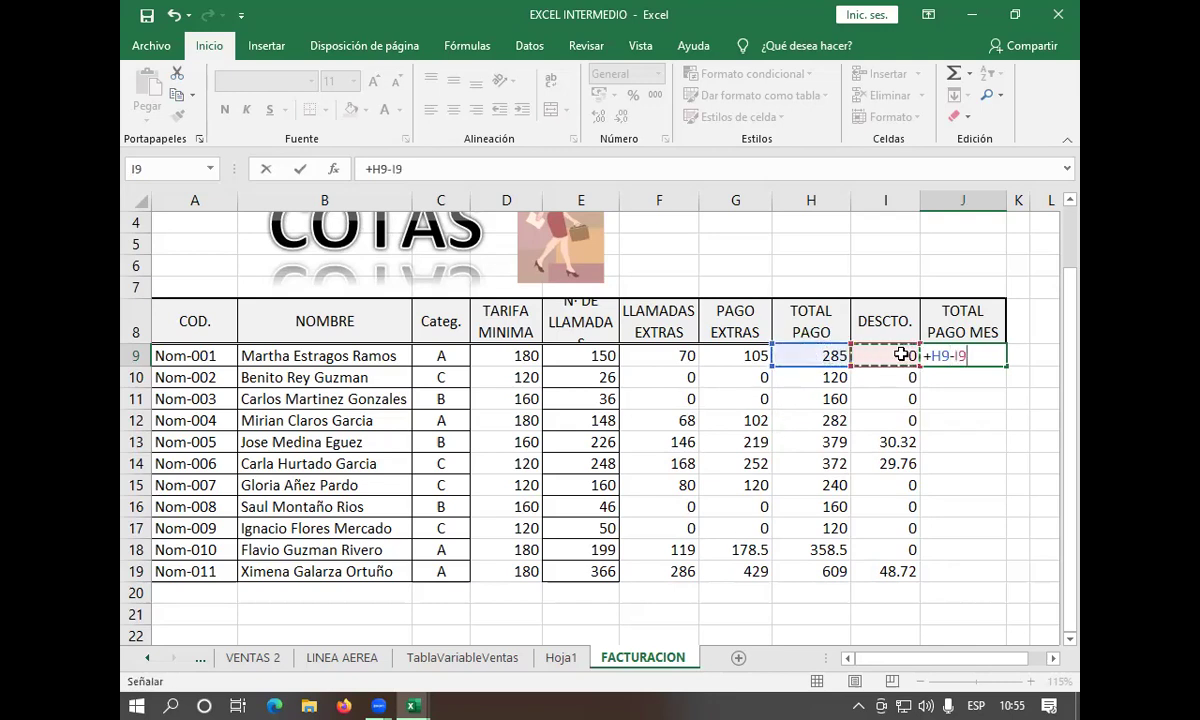
key(Return)
click(993, 356)
drag(1006, 368, 966, 576)
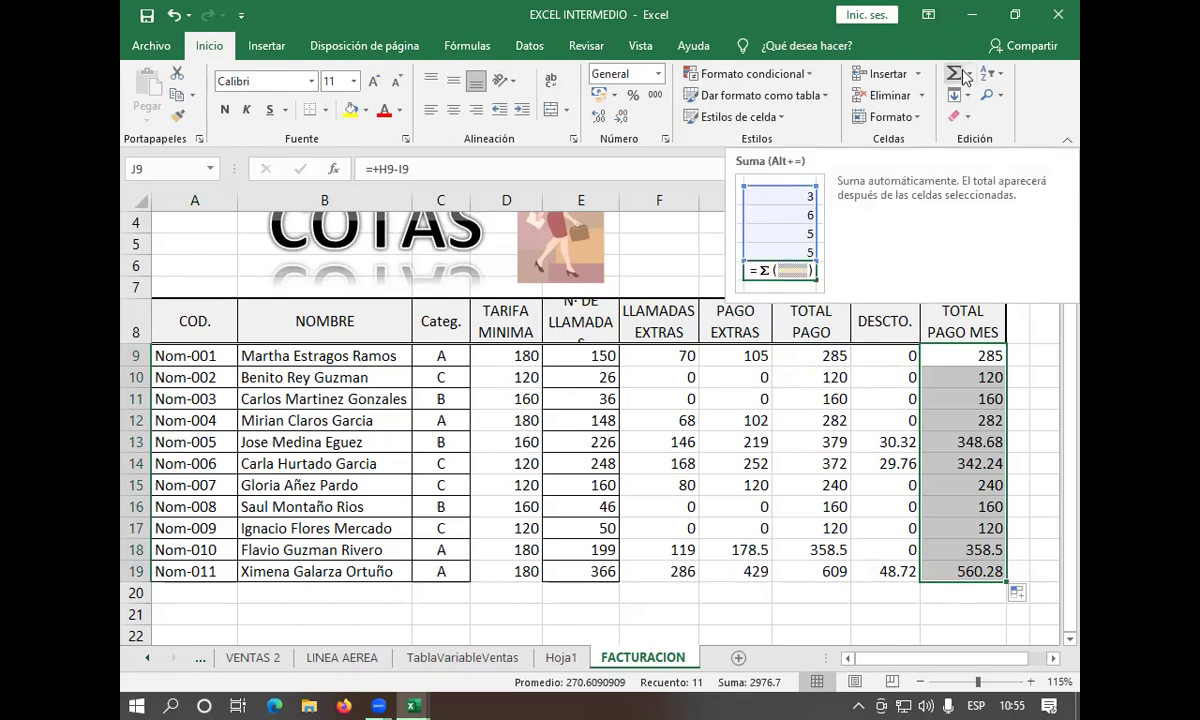
click(953, 71)
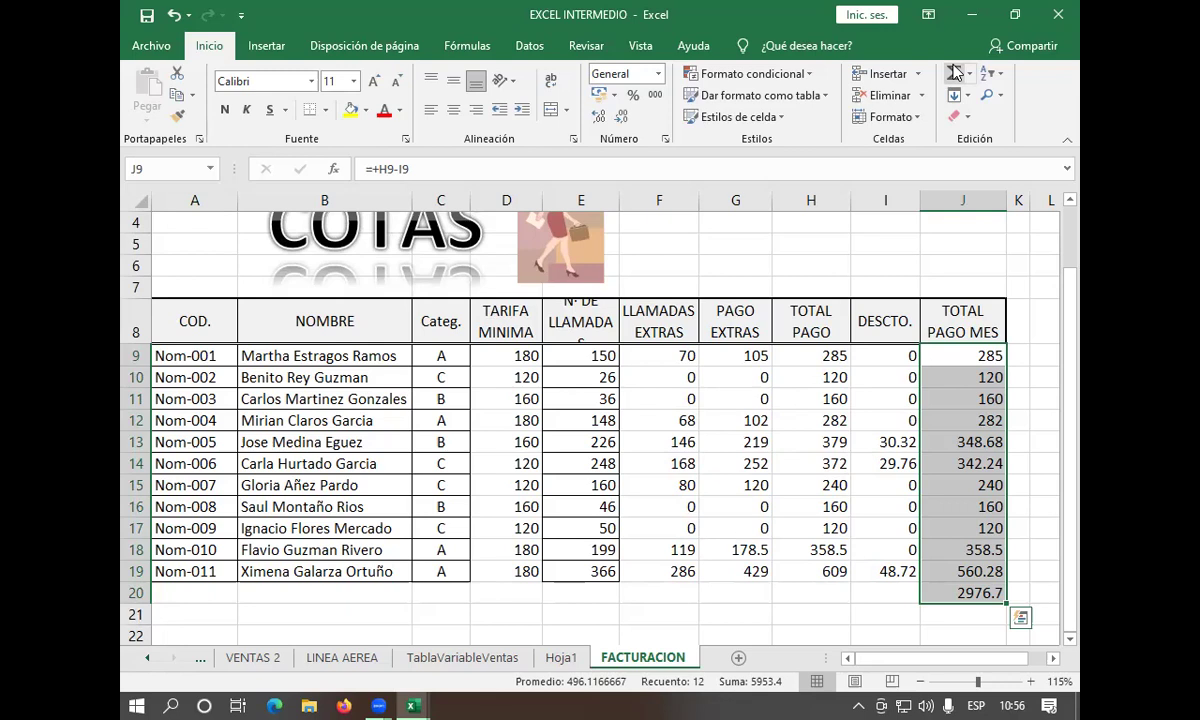
key(Left)
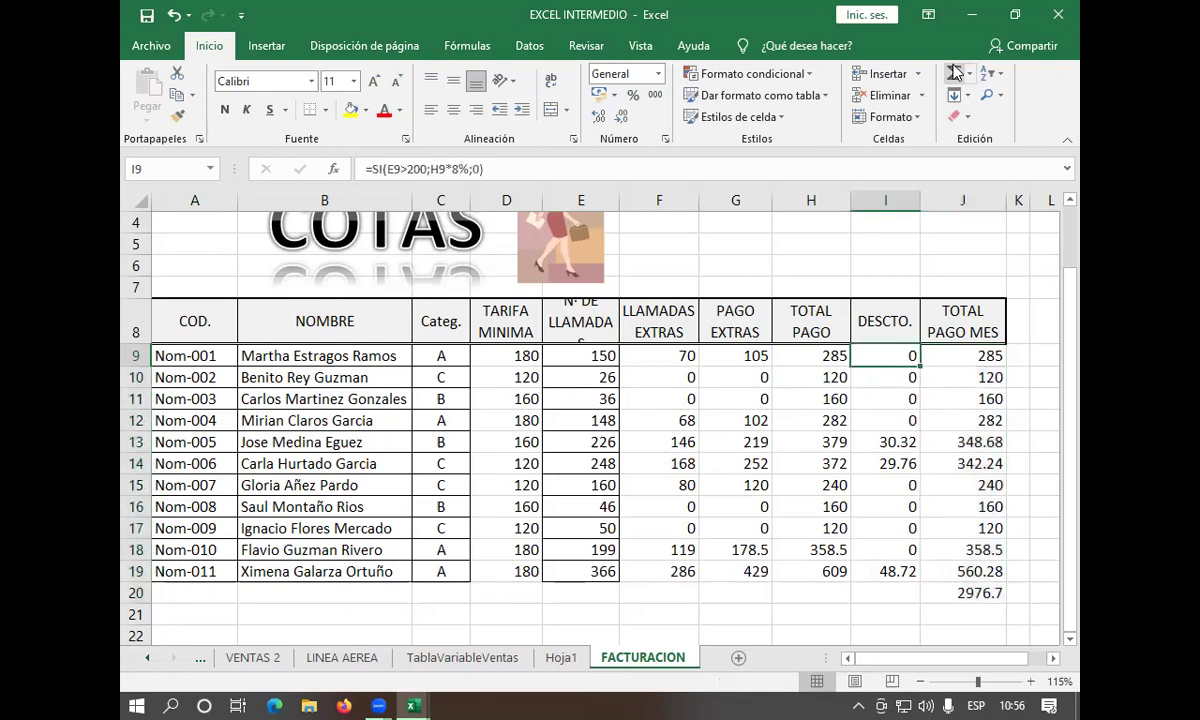
key(Left)
key(Down)
key(Down)
key(Down)
key(Left)
key(Down)
key(Down)
key(Down)
key(Down)
key(Down)
key(Down)
key(Down)
key(Down)
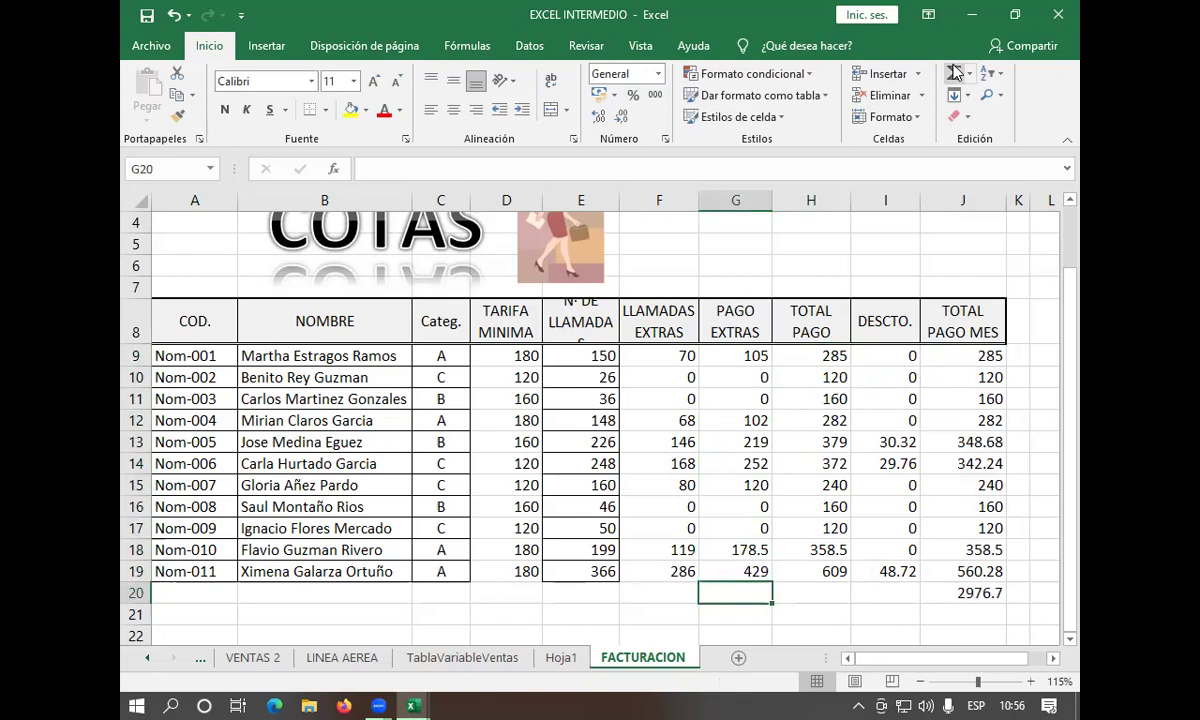
key(Up)
key(Right)
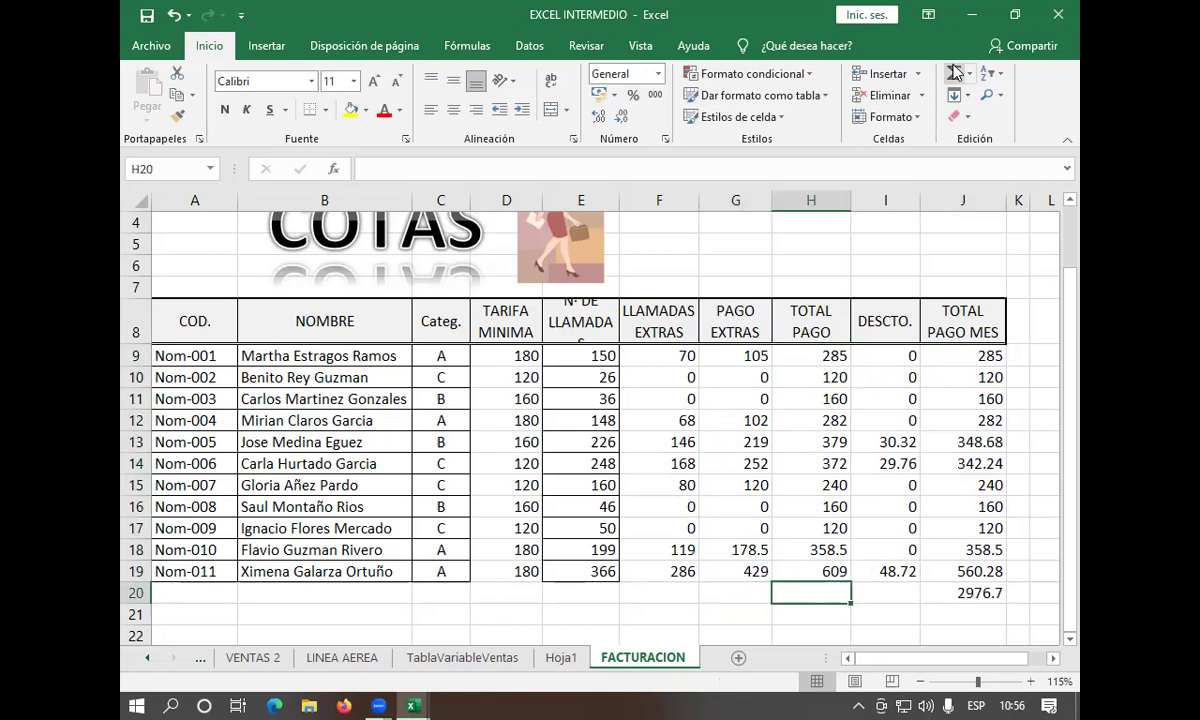
key(Right)
key(Up)
key(Left)
key(Up)
key(Up)
key(Up)
key(Right)
key(Down)
key(Left)
key(Down)
key(Up)
key(Right)
key(Left)
key(Up)
key(Right)
key(Down)
key(Left)
key(Up)
key(Right)
key(Left)
key(Down)
key(Left)
key(Left)
key(Up)
key(Right)
key(Left)
key(Down)
key(Up)
key(Right)
key(Down)
key(Left)
key(Up)
key(Right)
key(Down)
key(Left)
key(Up)
key(Right)
key(Left)
key(Down)
key(Up)
key(Right)
key(Left)
key(Down)
key(Up)
key(Right)
key(Left)
key(Up)
key(Right)
key(Left)
key(Up)
key(Down)
key(Right)
key(Up)
key(Right)
key(Down)
key(Left)
key(Up)
key(Right)
key(Down)
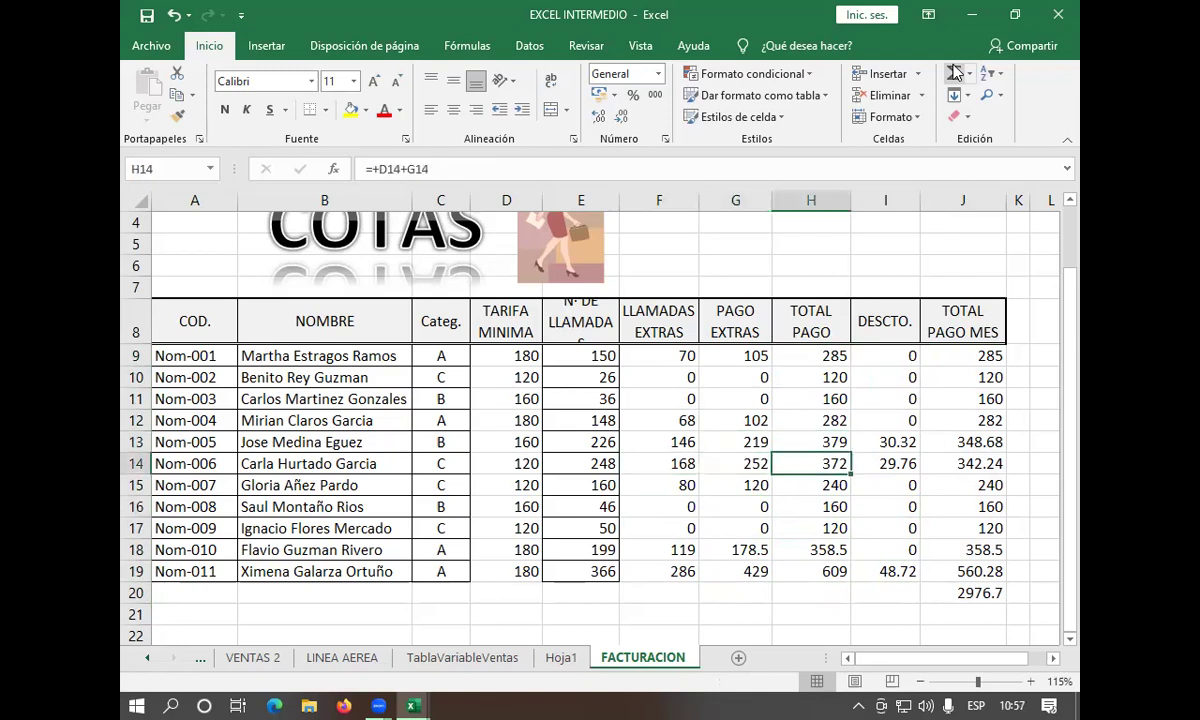
key(Left)
key(Up)
key(Down)
key(Up)
key(Down)
key(Right)
key(Left)
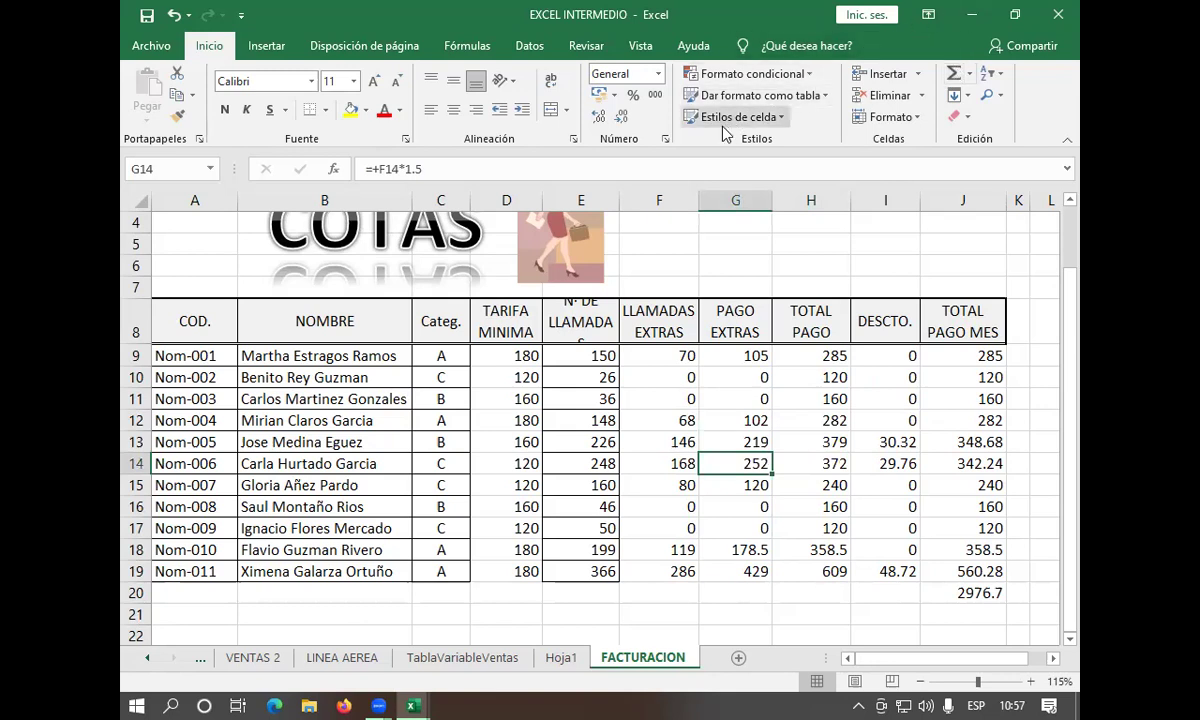
click(268, 45)
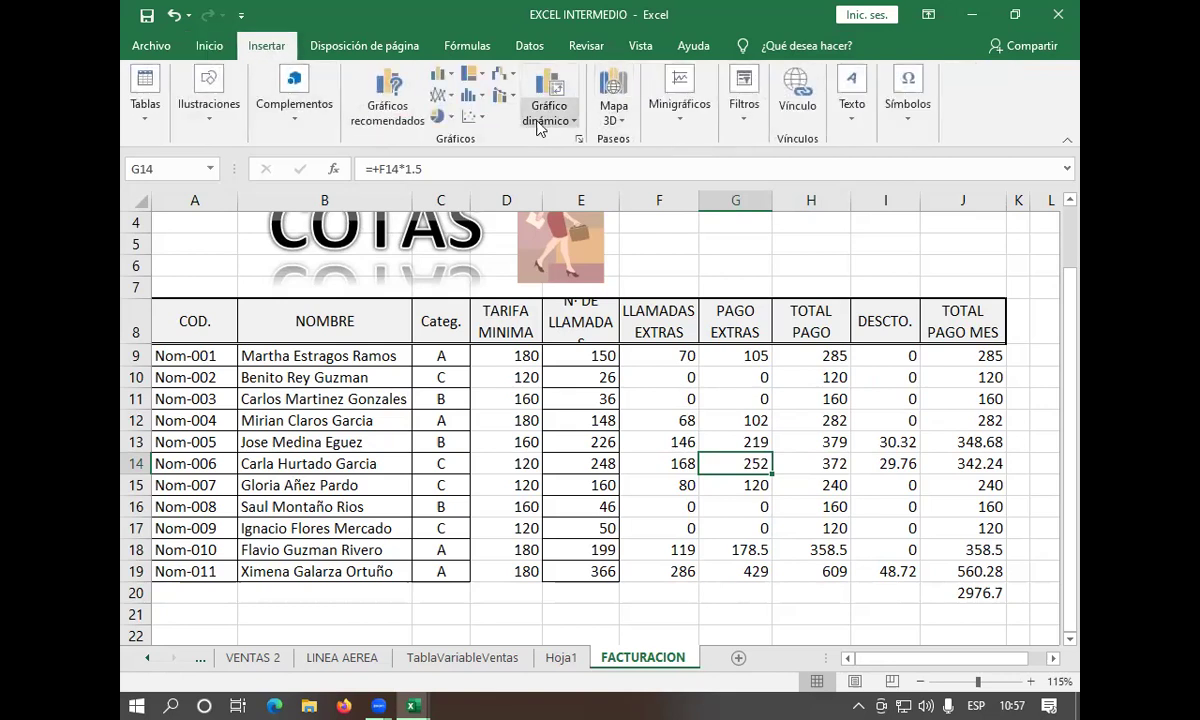
click(440, 116)
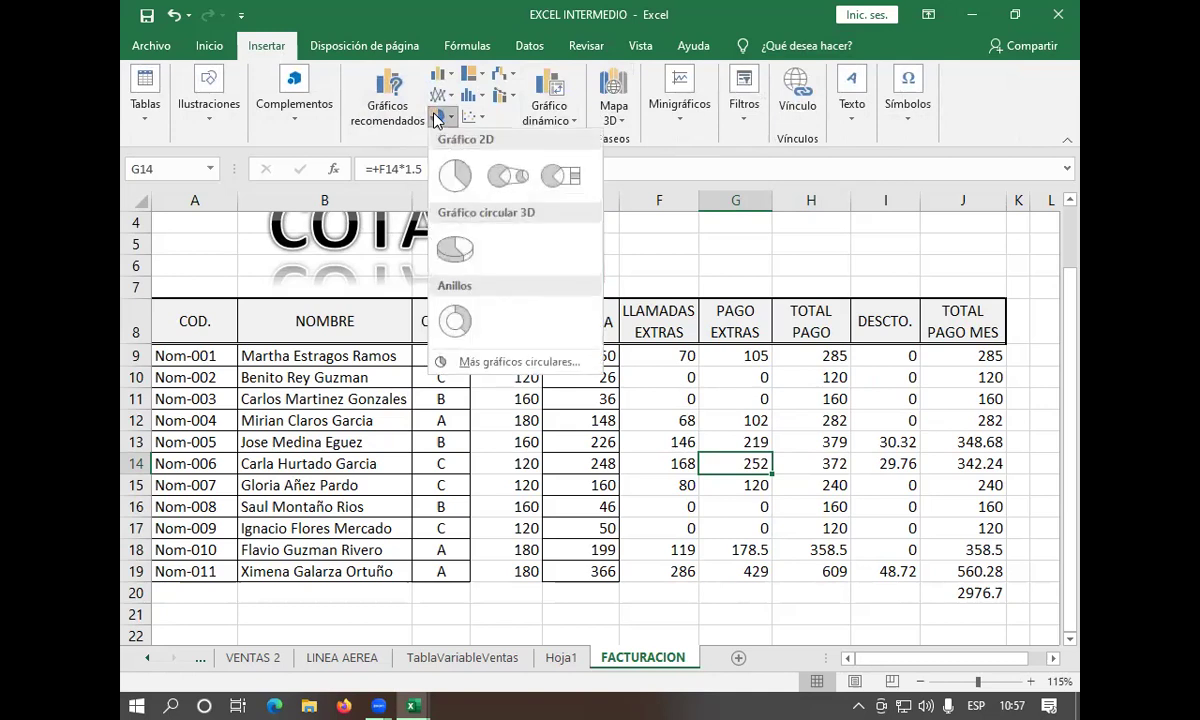
click(455, 249)
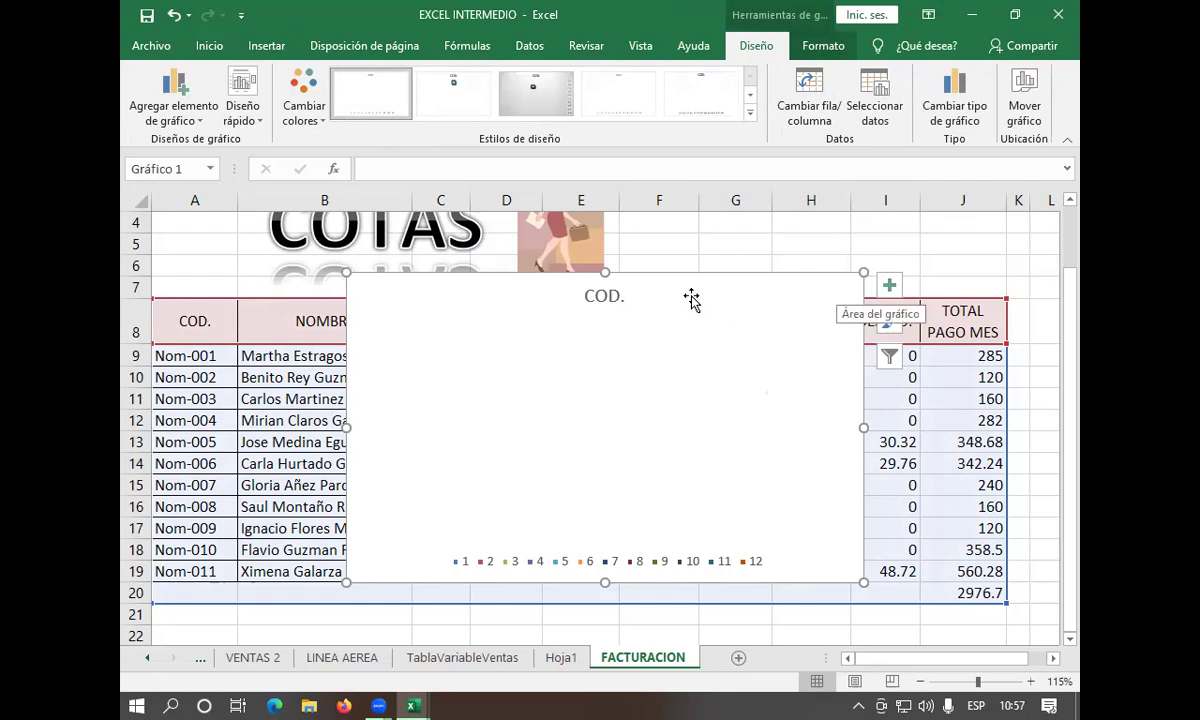
click(597, 278)
key(Delete)
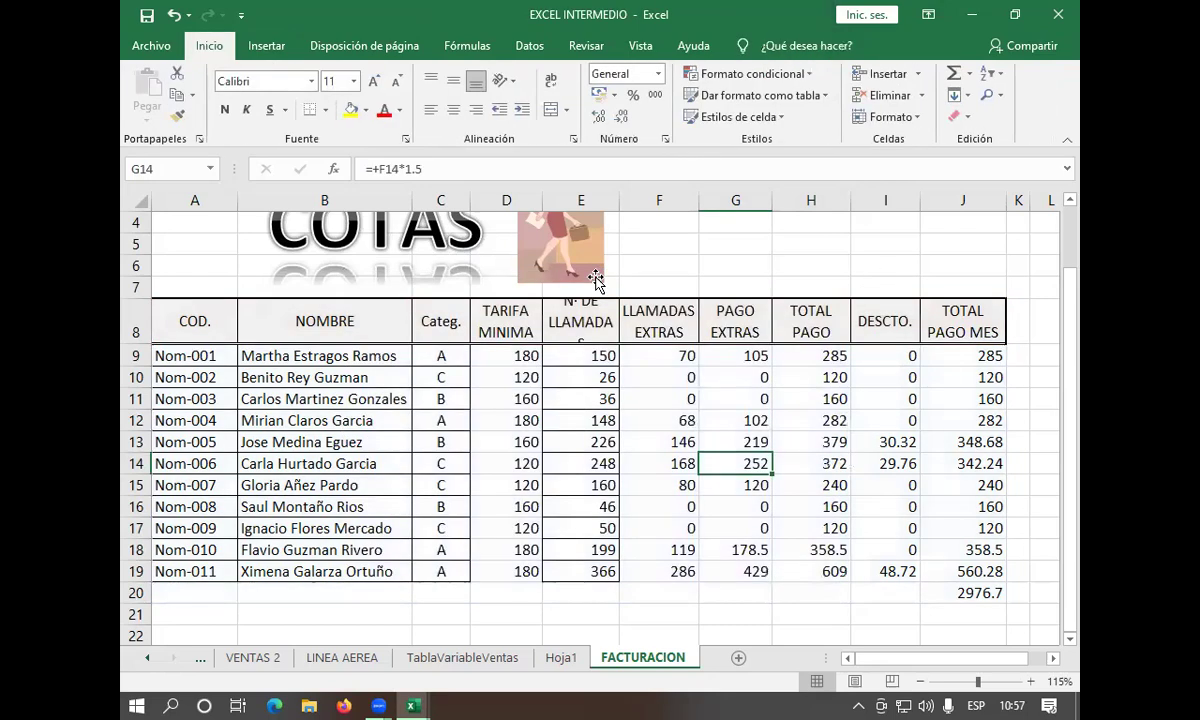
click(287, 45)
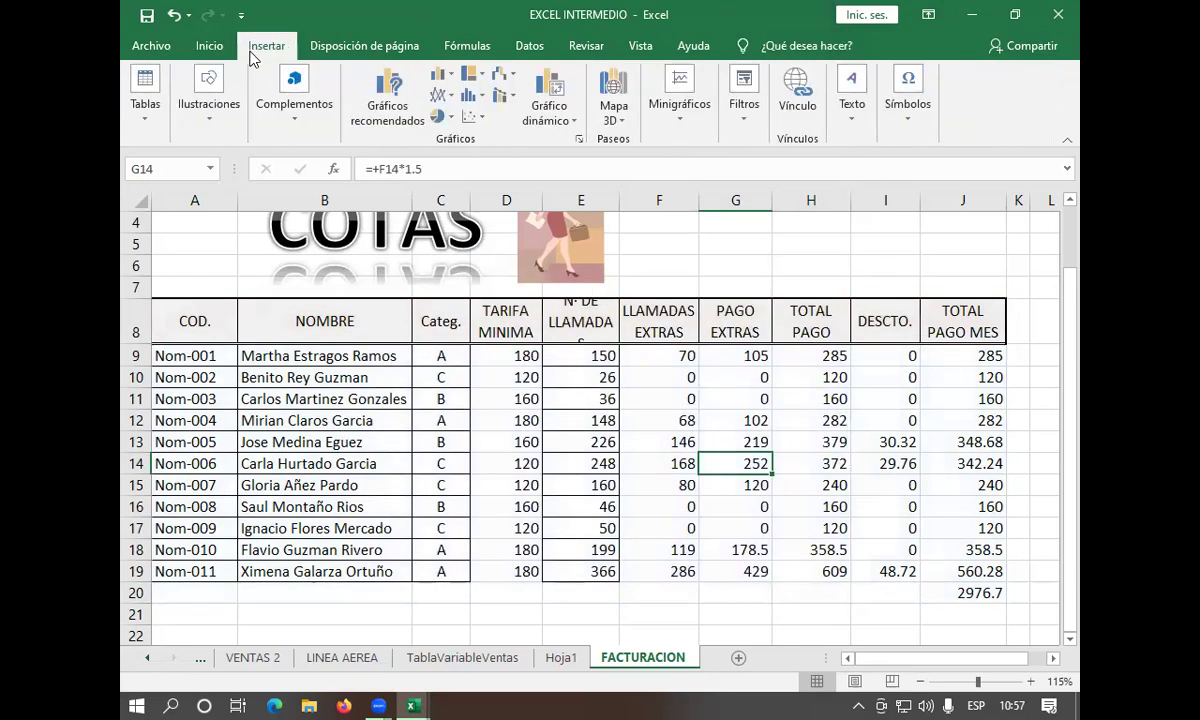
click(212, 46)
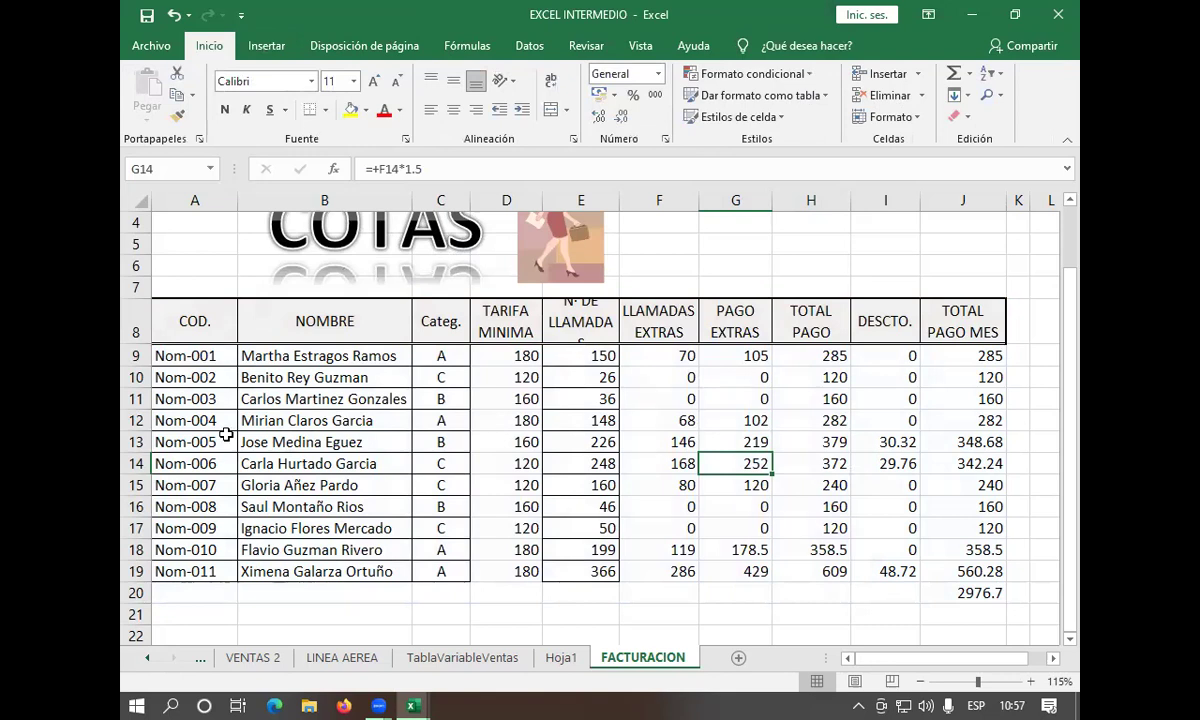
Select the employee names B9:B19 together with the TOTAL PAGO MES values J9:J19
drag(278, 356, 310, 463)
click(725, 240)
drag(395, 352, 341, 572)
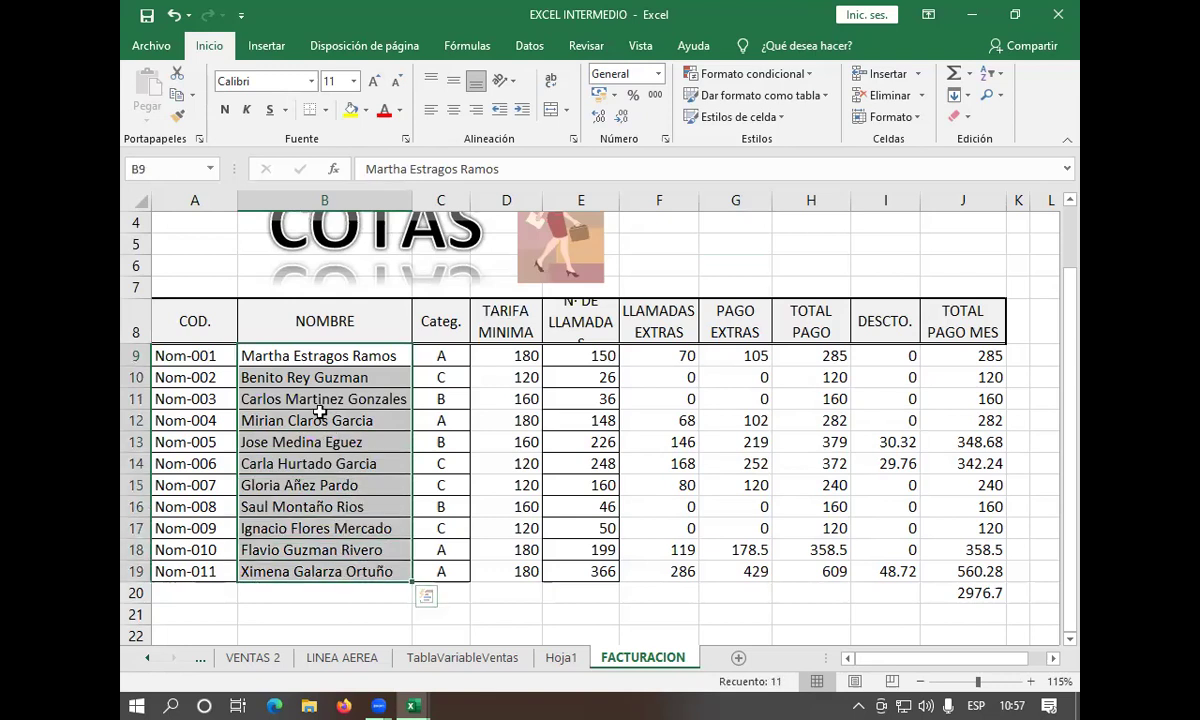
ctrl+drag(960, 357, 972, 568)
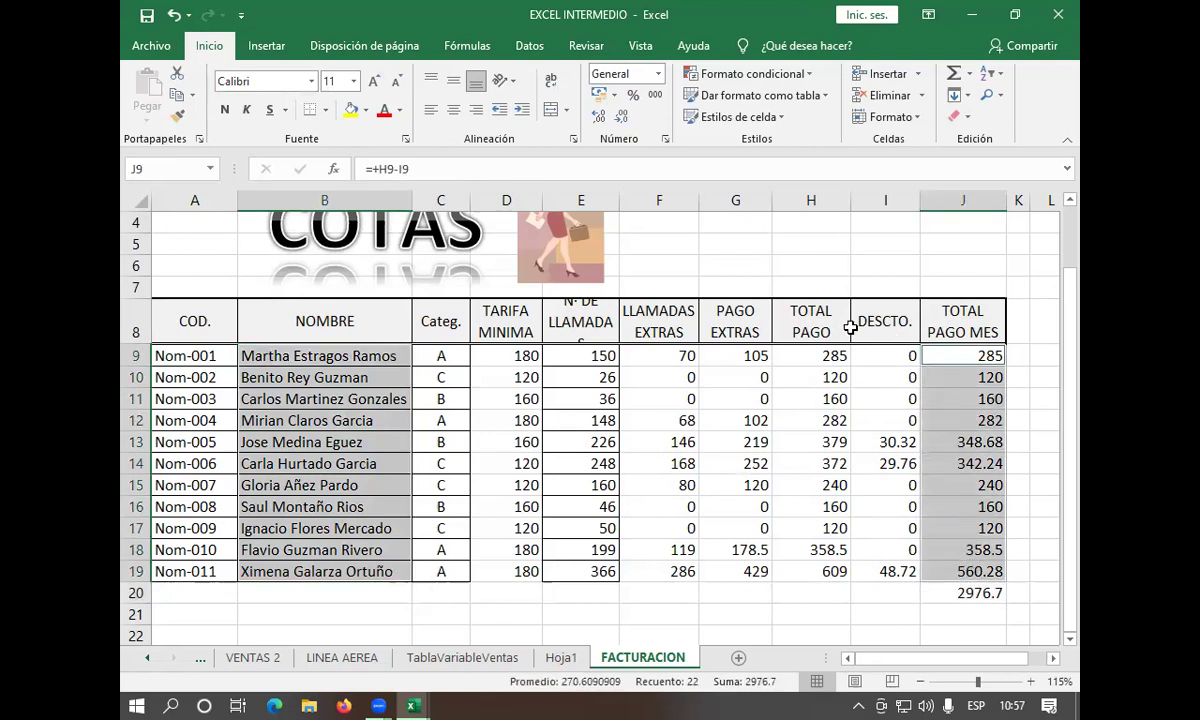
click(276, 42)
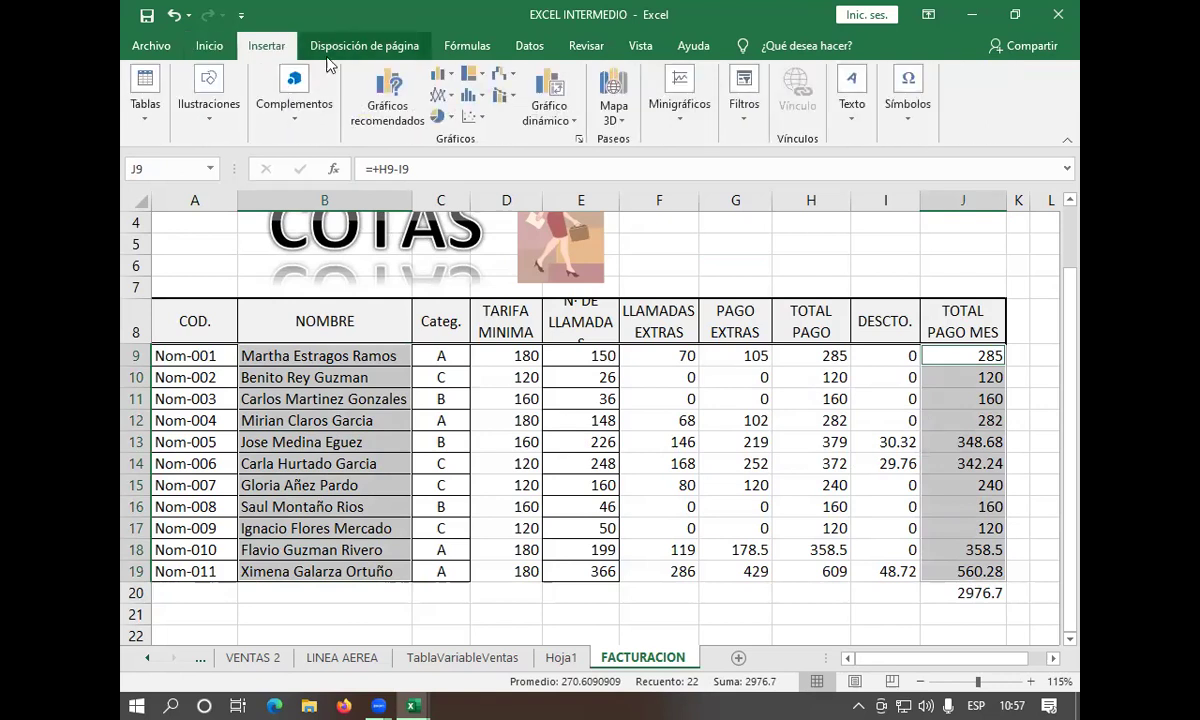
Insert a 3D pie chart and apply a style with name and percentage labels and a legend
click(442, 118)
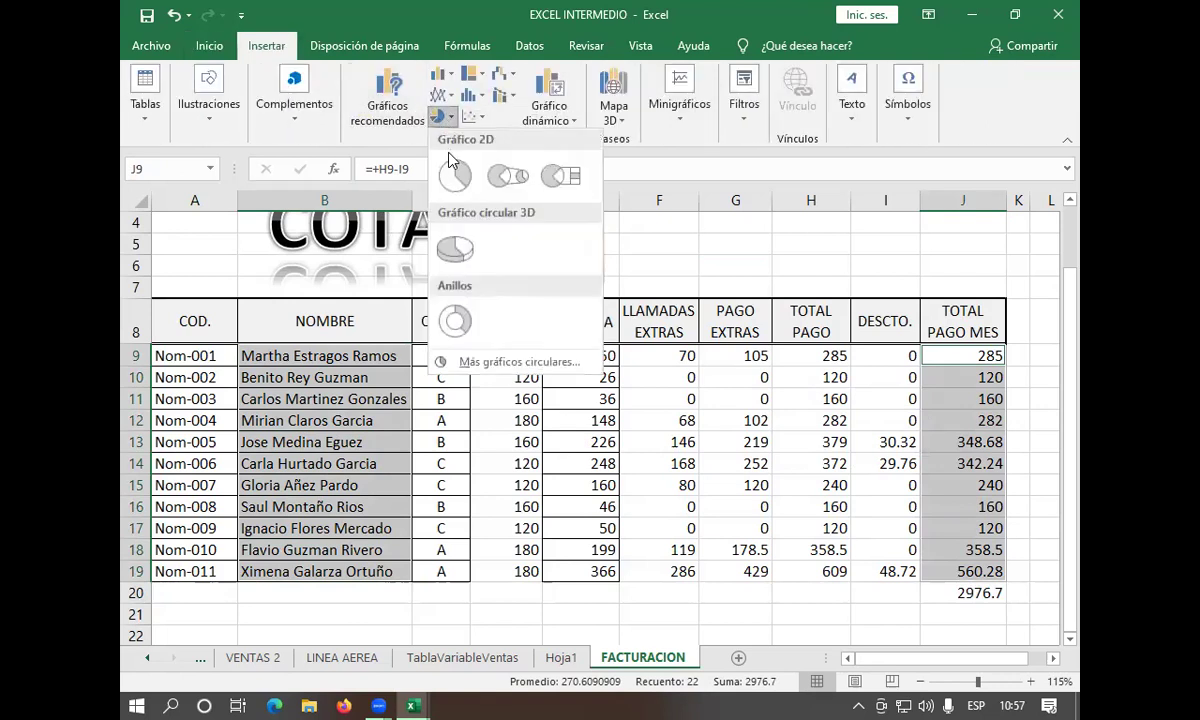
click(455, 248)
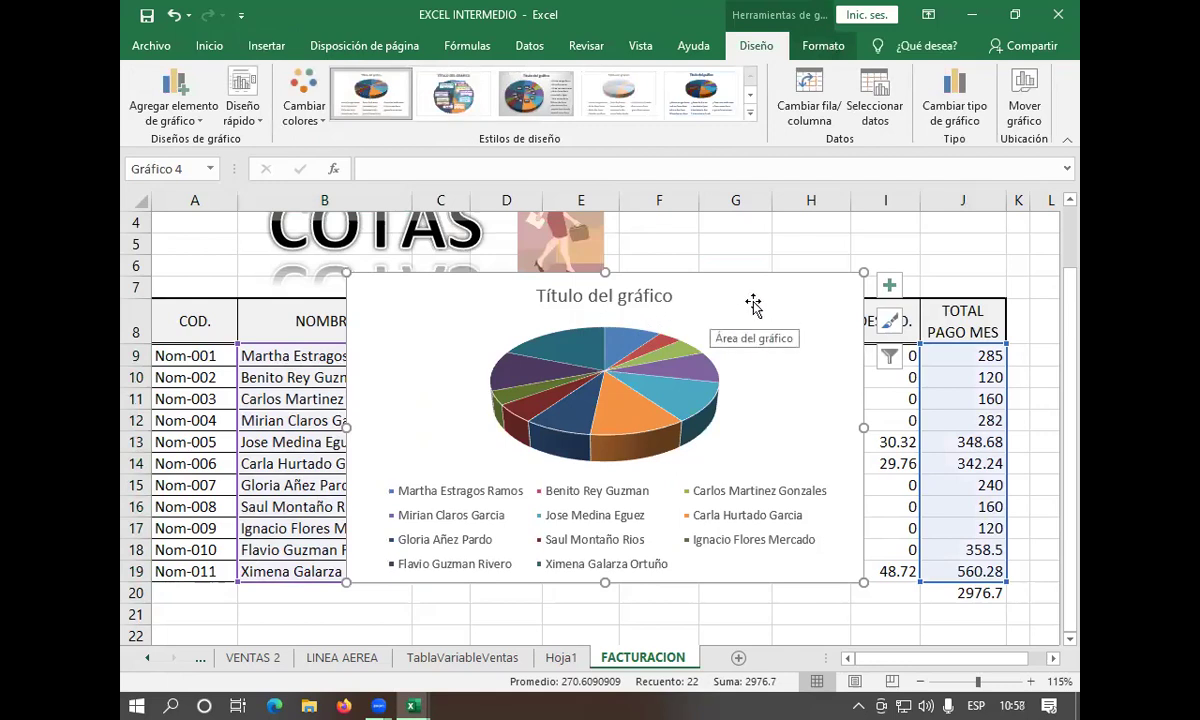
click(455, 95)
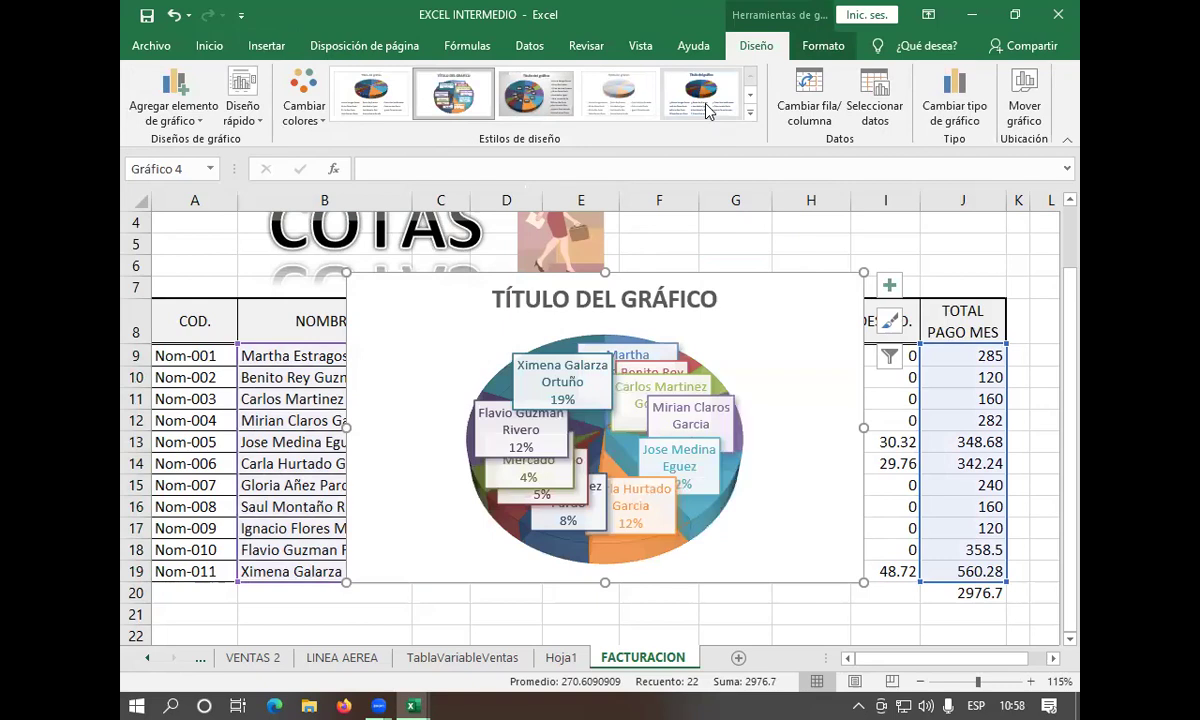
click(372, 100)
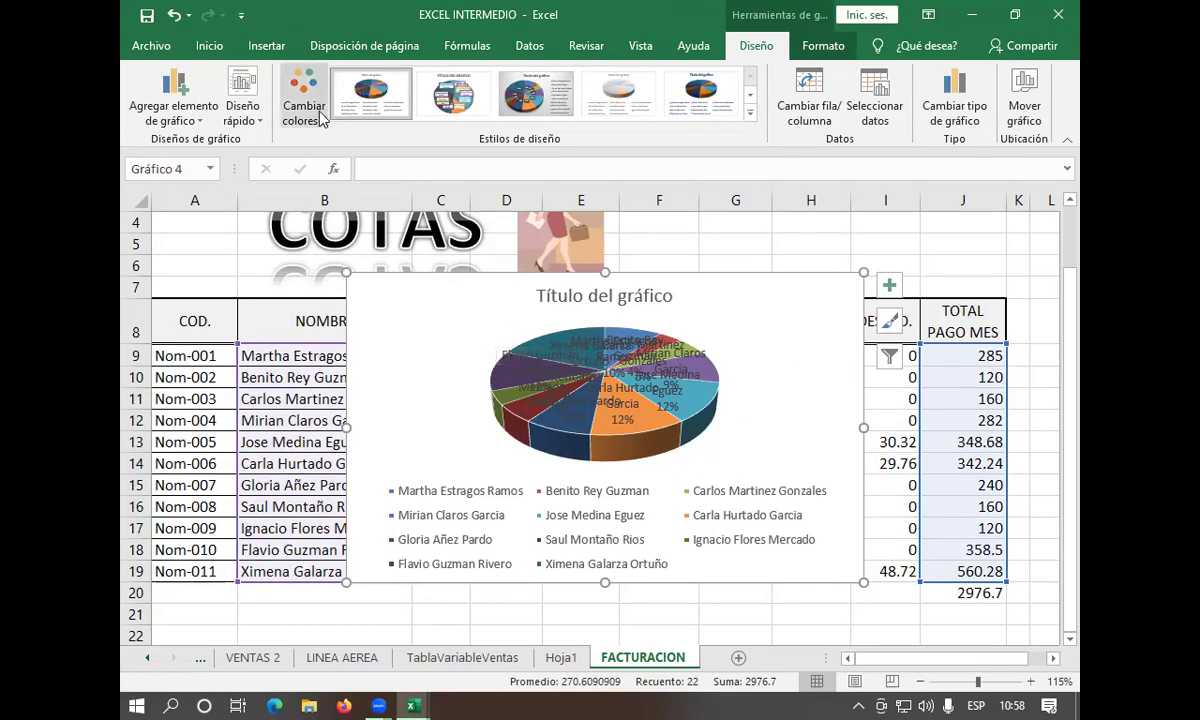
right_click(755, 347)
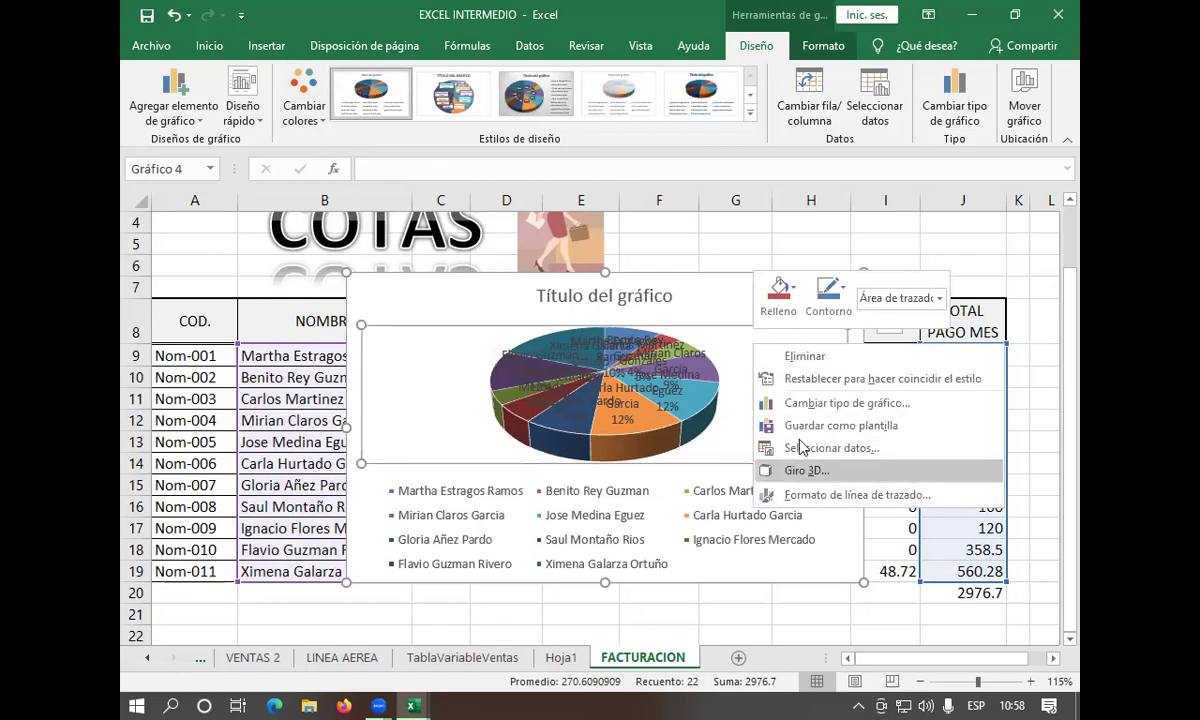
click(694, 285)
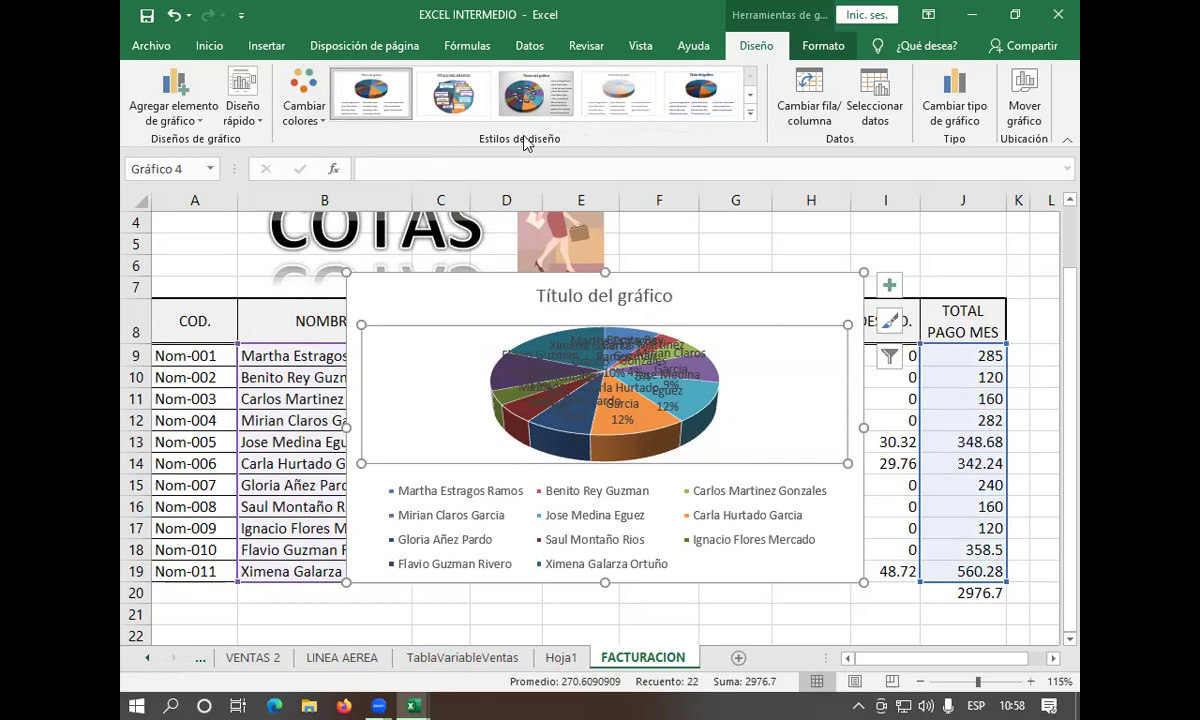
Swap the rows and columns back so the pie shows one slice per employee
click(806, 117)
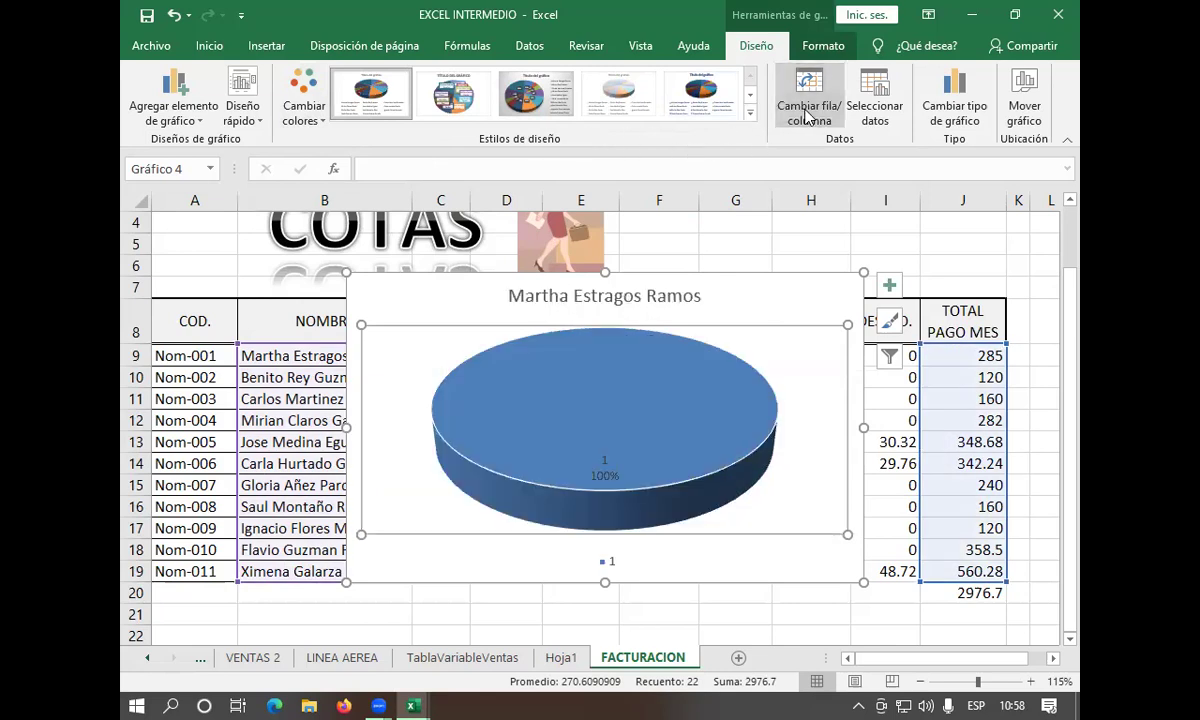
click(806, 117)
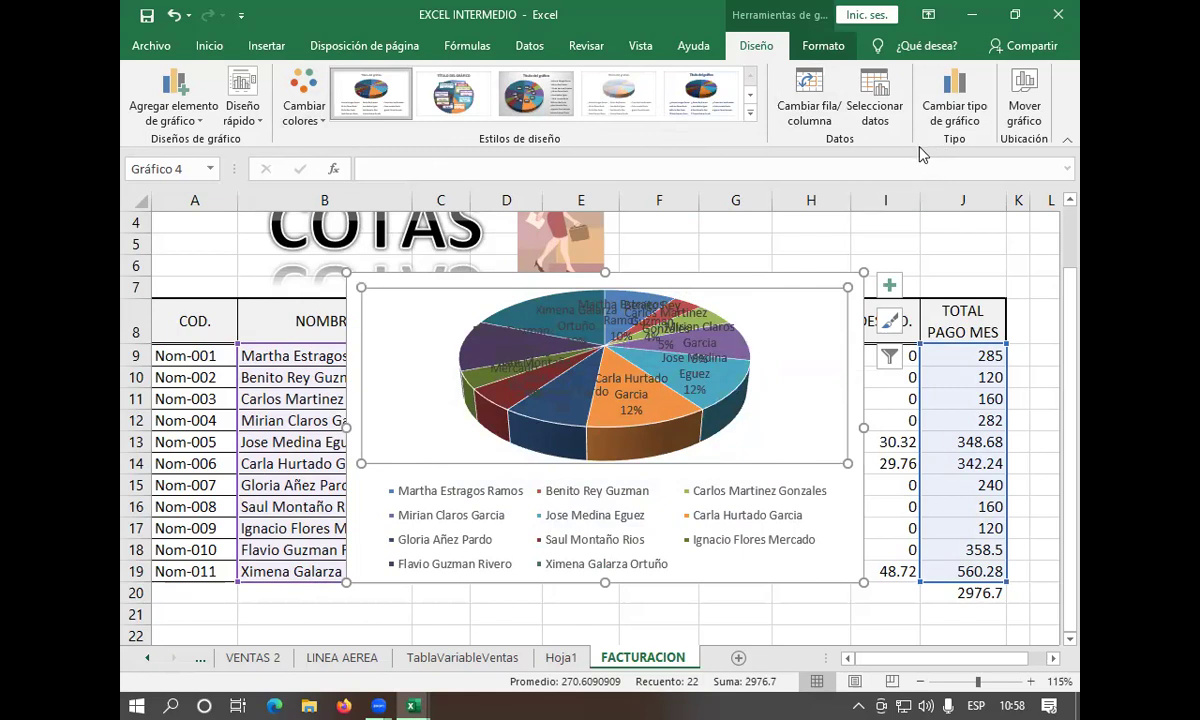
right_click(813, 322)
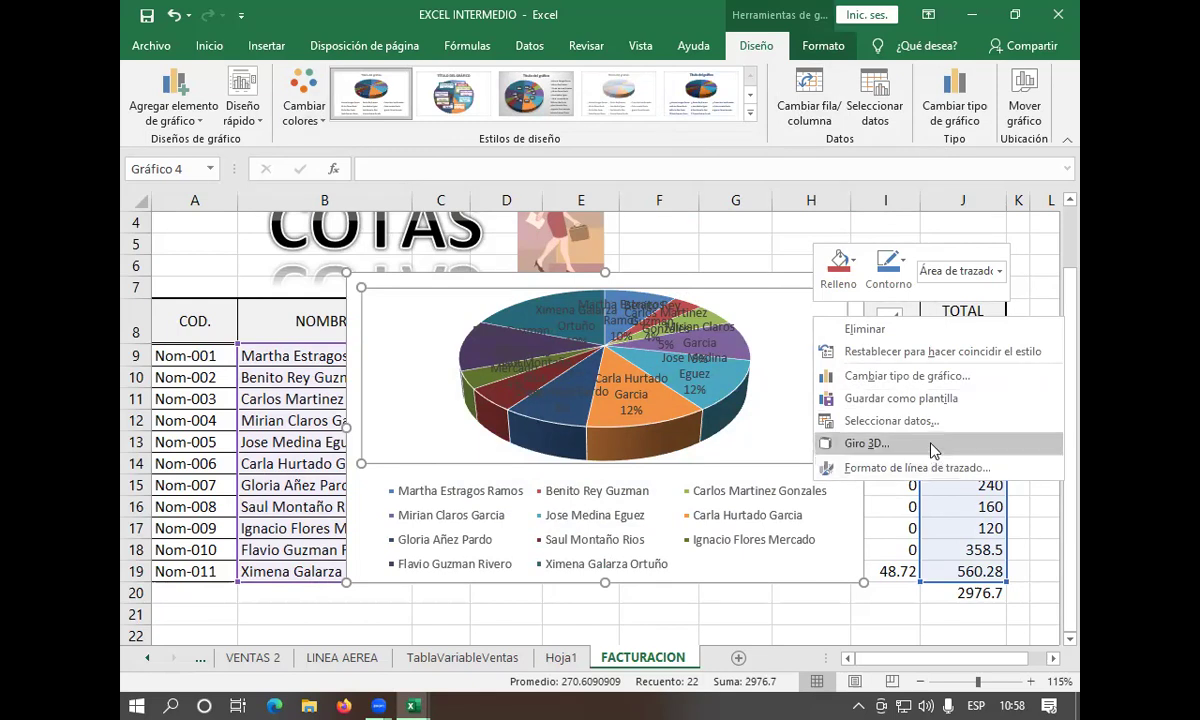
click(783, 419)
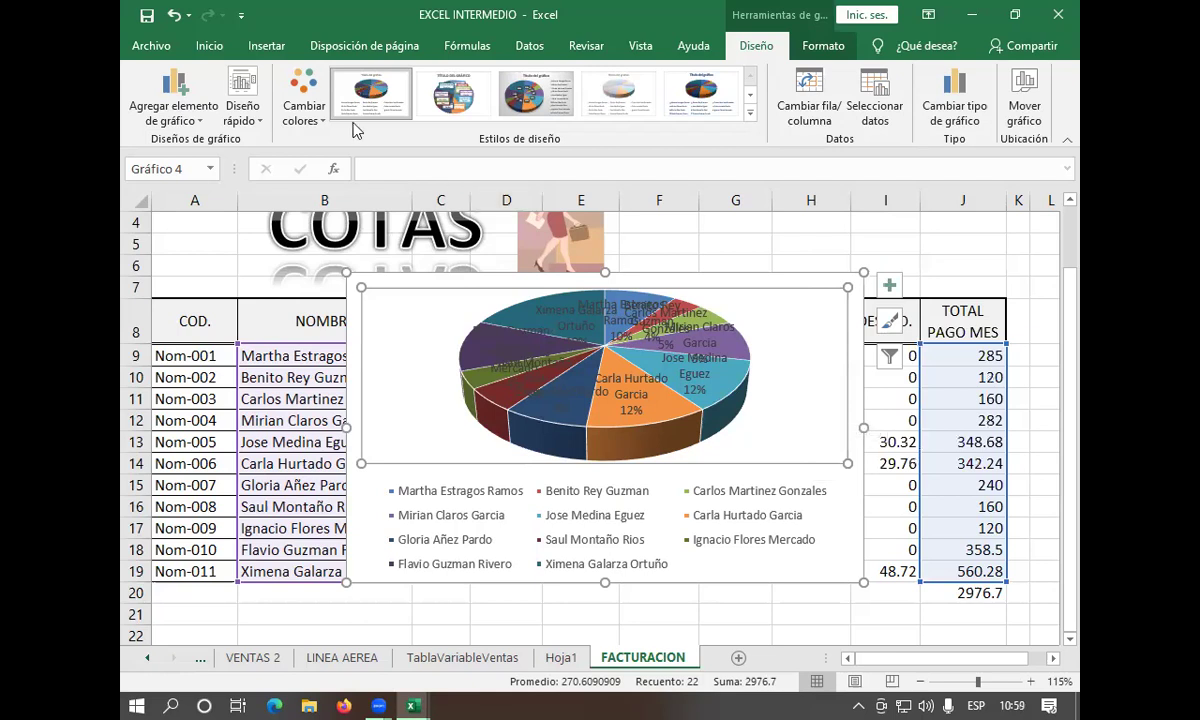
click(266, 45)
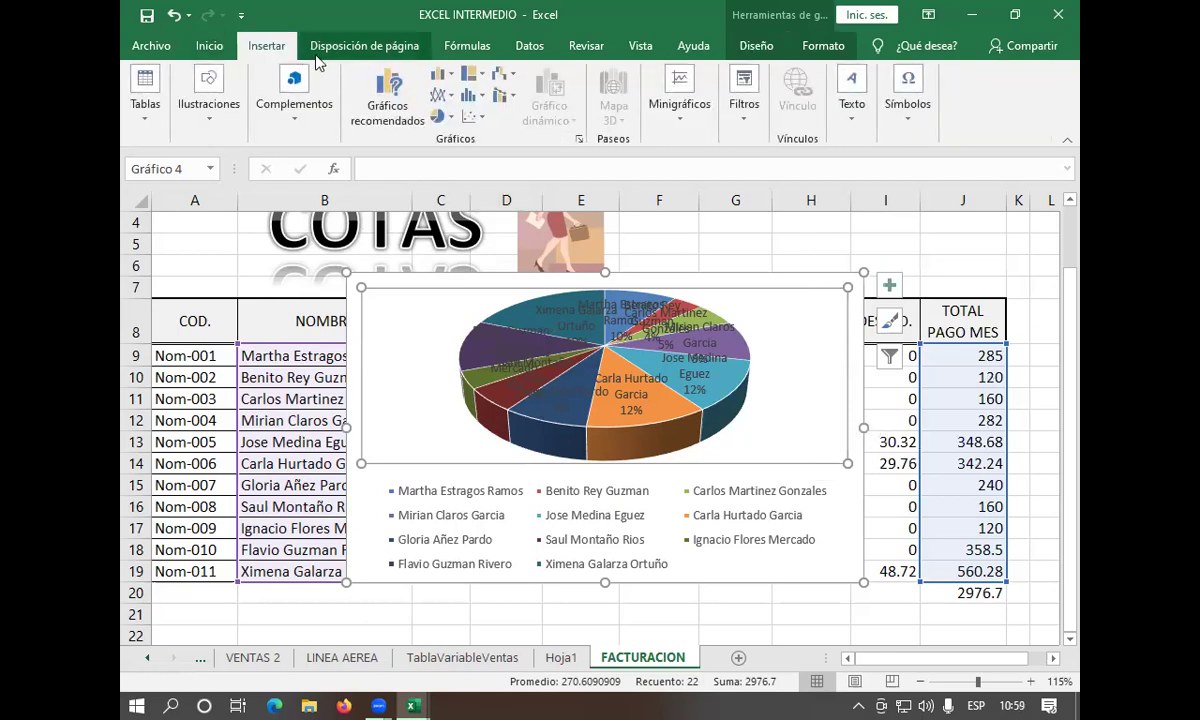
Select the pie's data labels, then the fifth employee's label, and check the plot area options
click(224, 44)
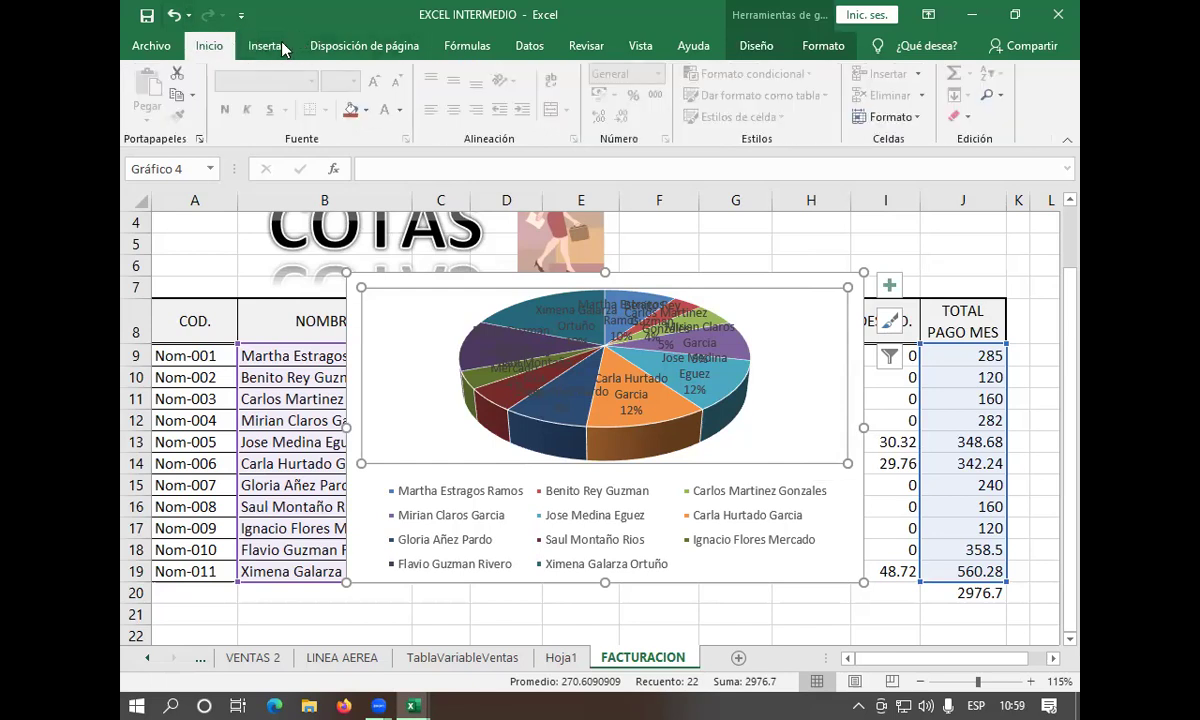
click(262, 45)
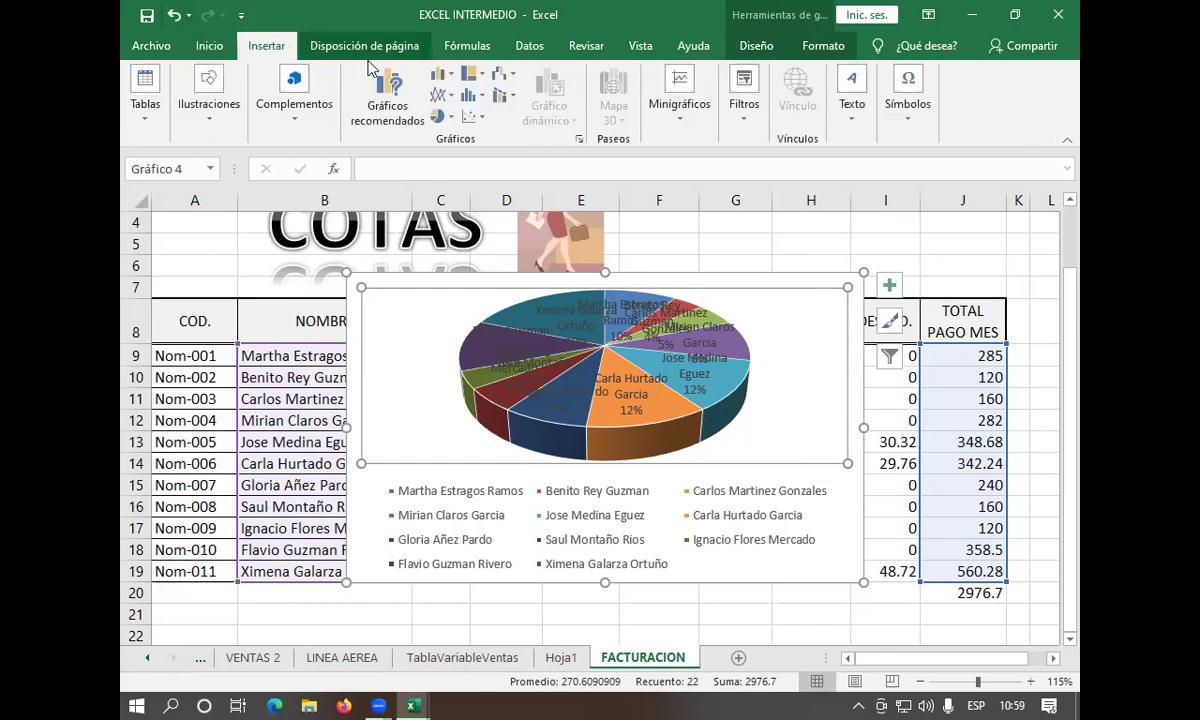
click(620, 368)
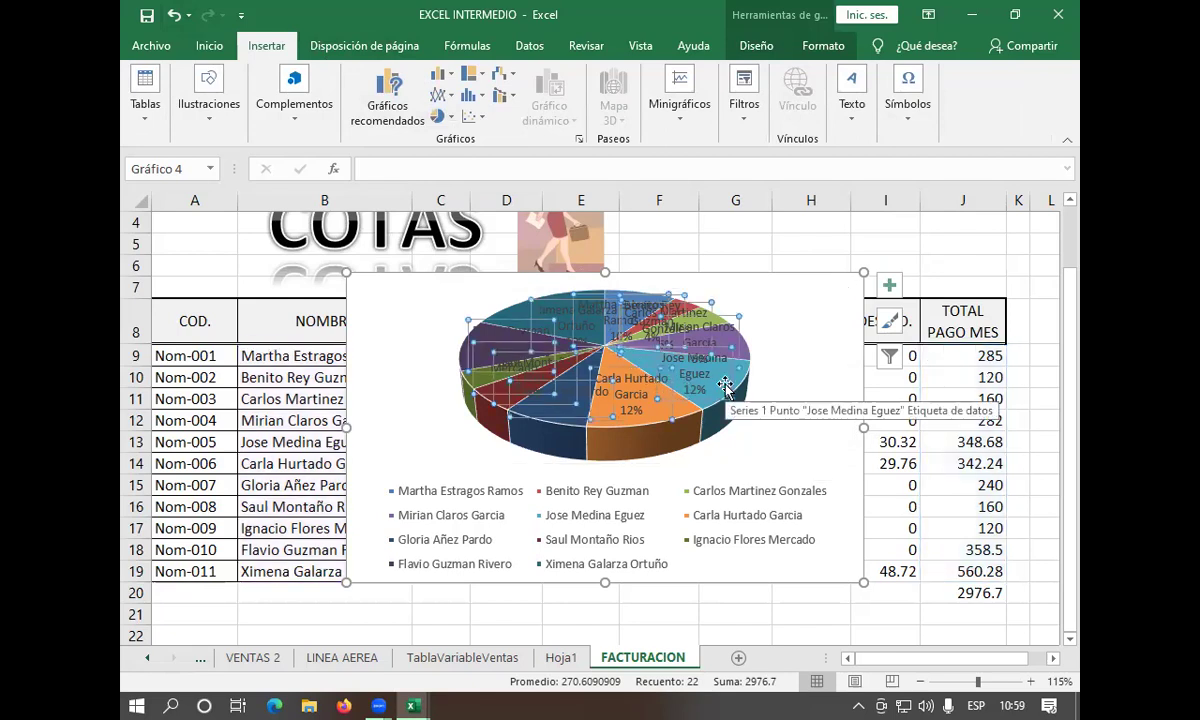
click(723, 386)
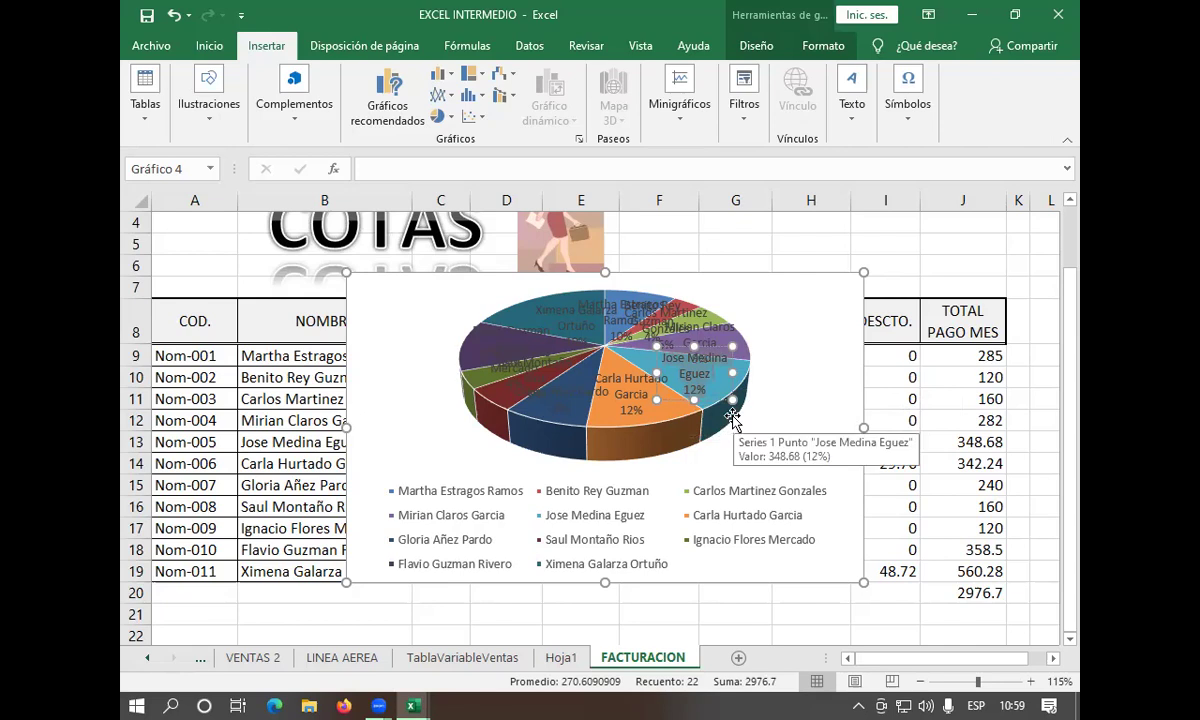
scroll(748, 410, down, 2)
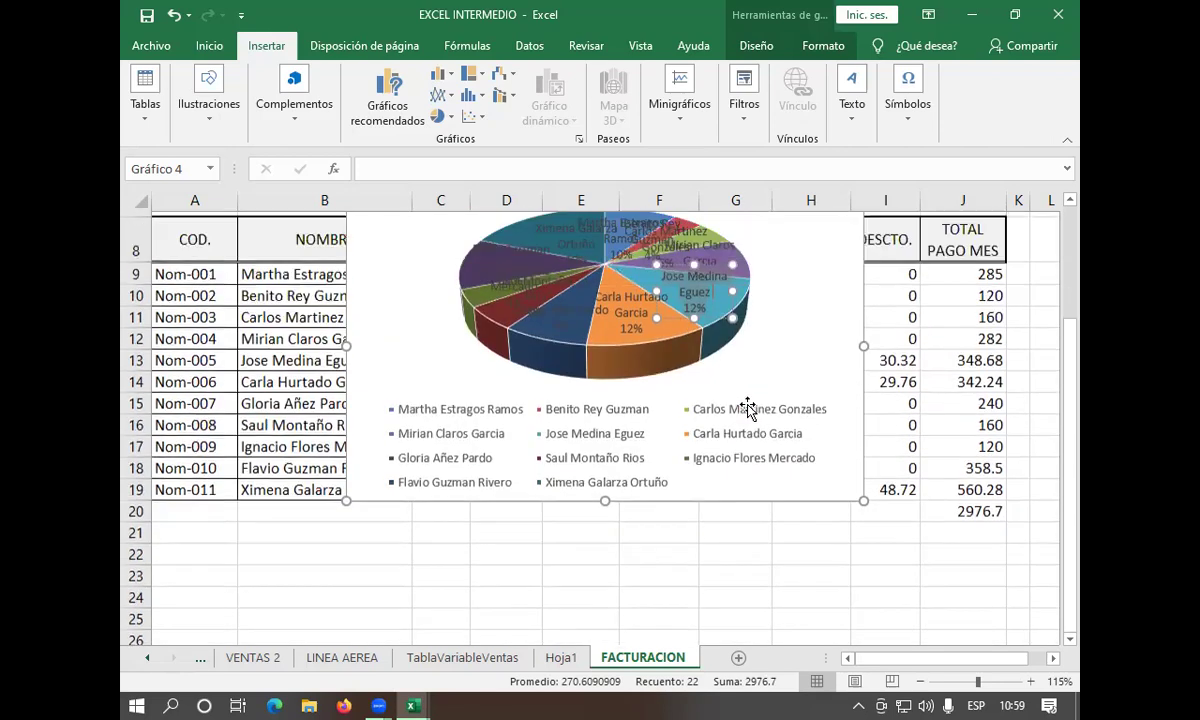
scroll(748, 410, up, 1)
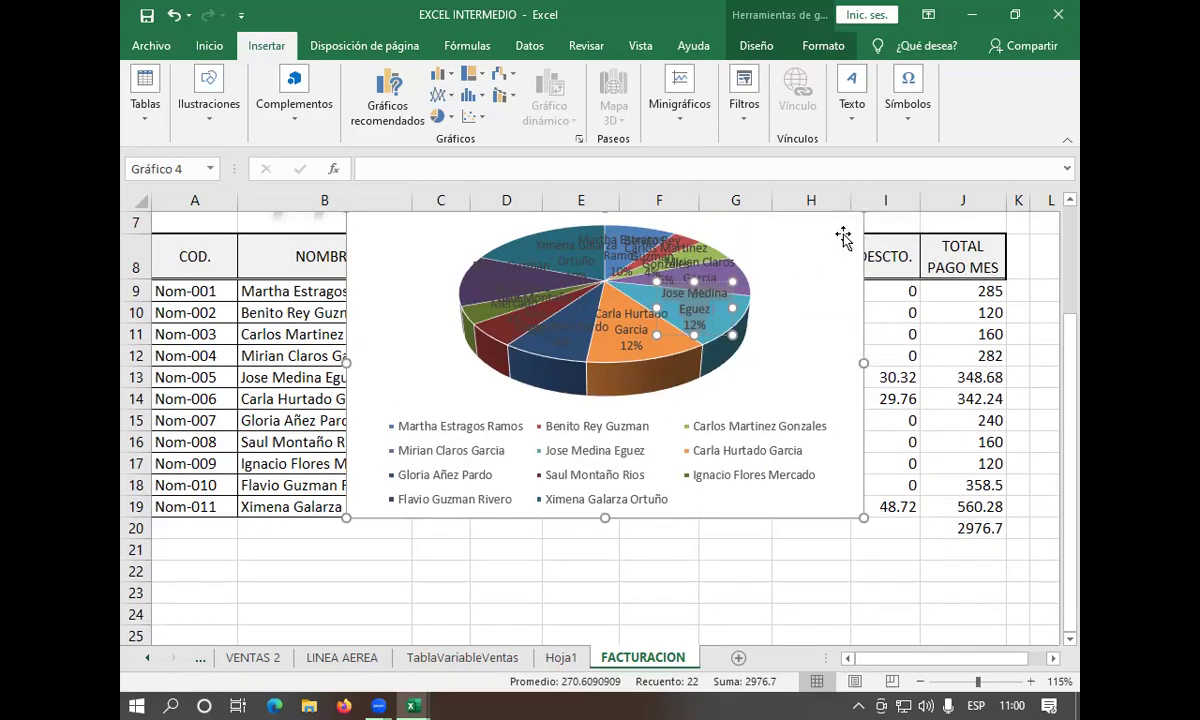
right_click(811, 251)
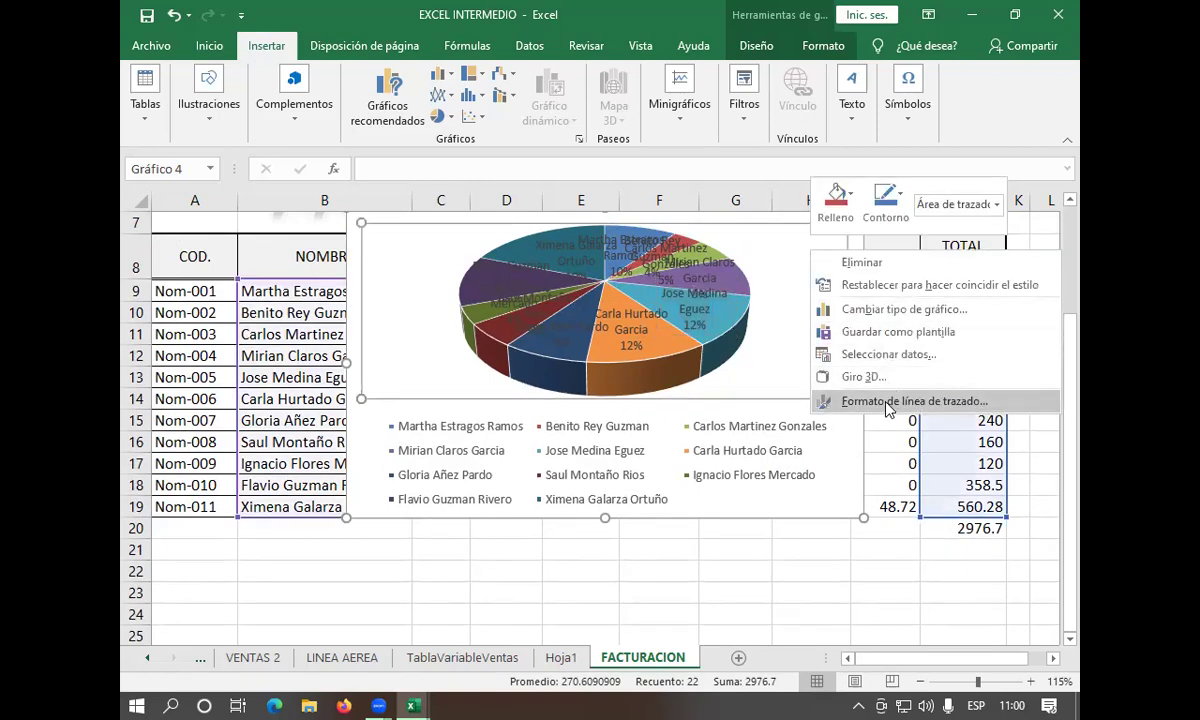
click(785, 378)
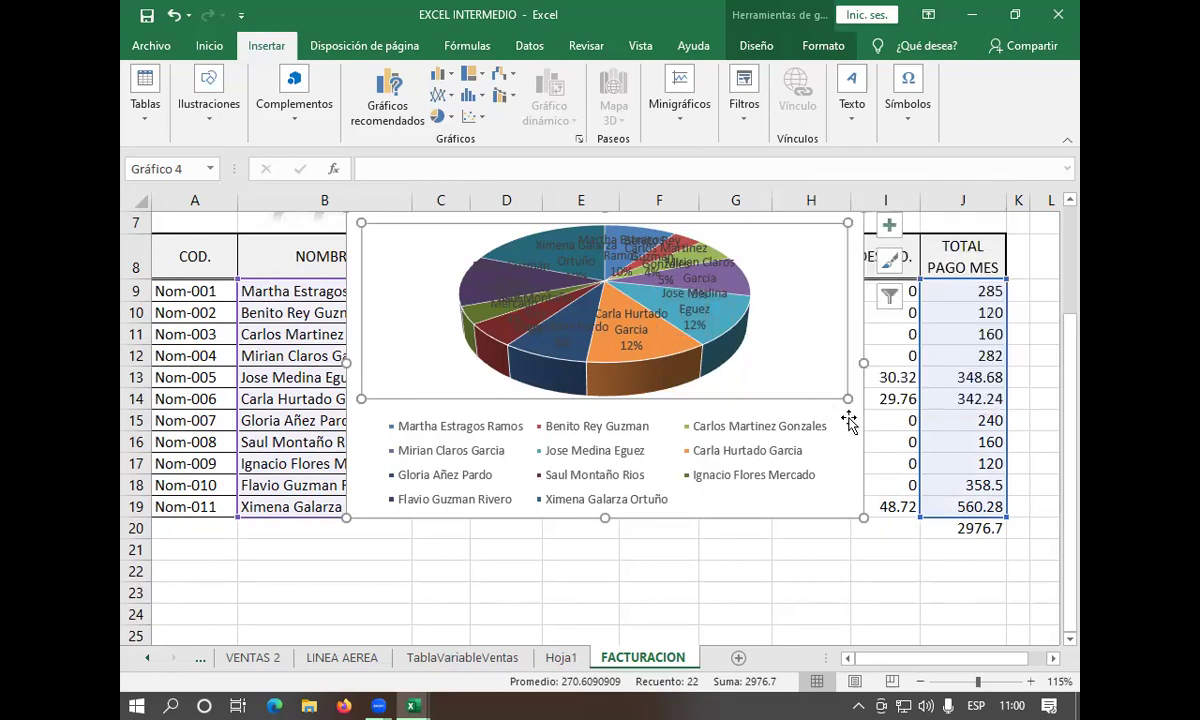
Turn the chart title and the data labels off and back on in the Chart Elements list
click(888, 228)
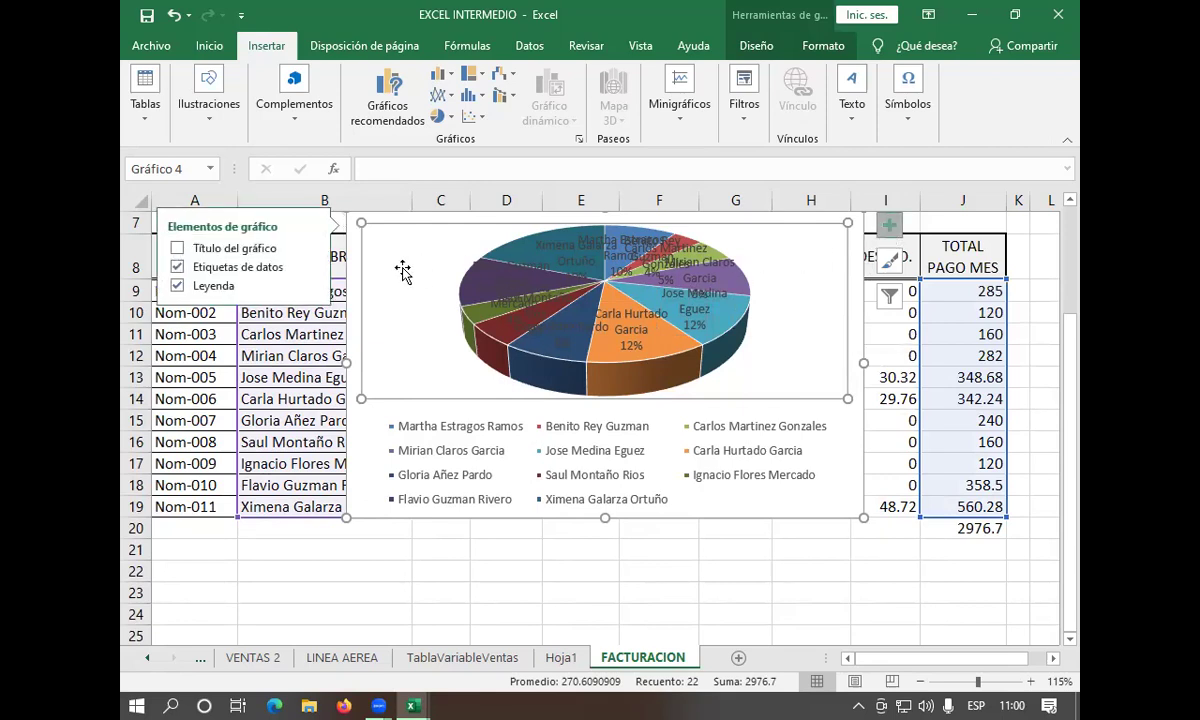
click(243, 254)
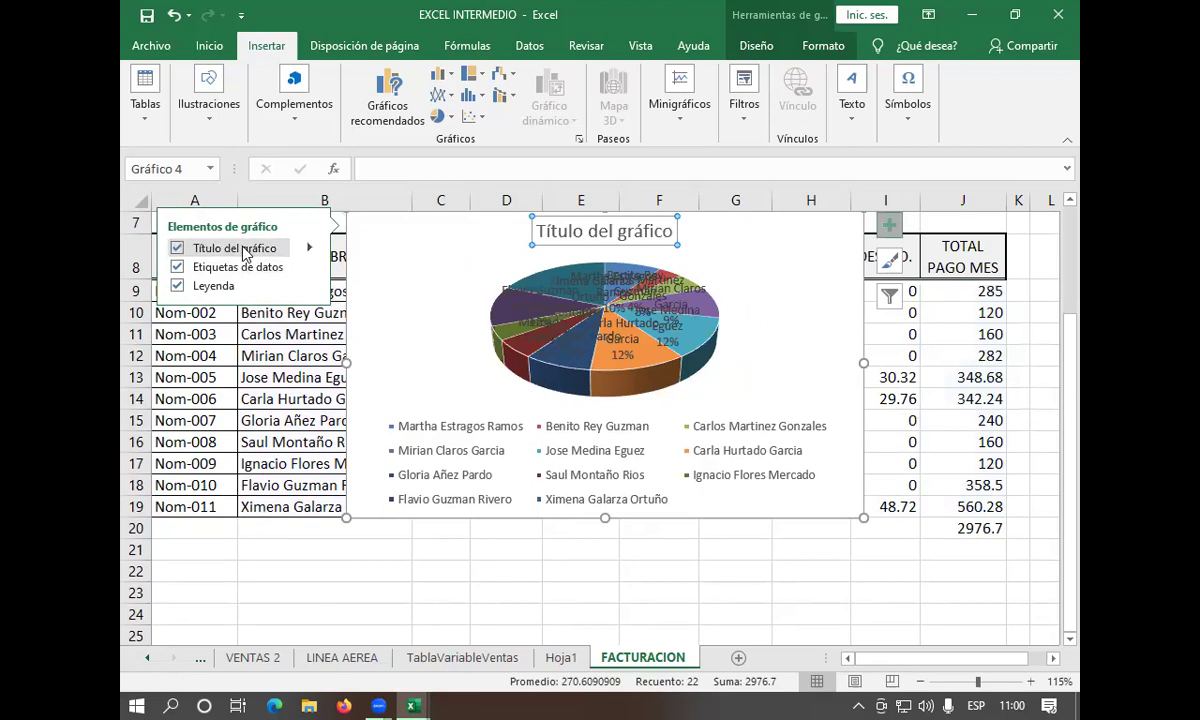
click(243, 250)
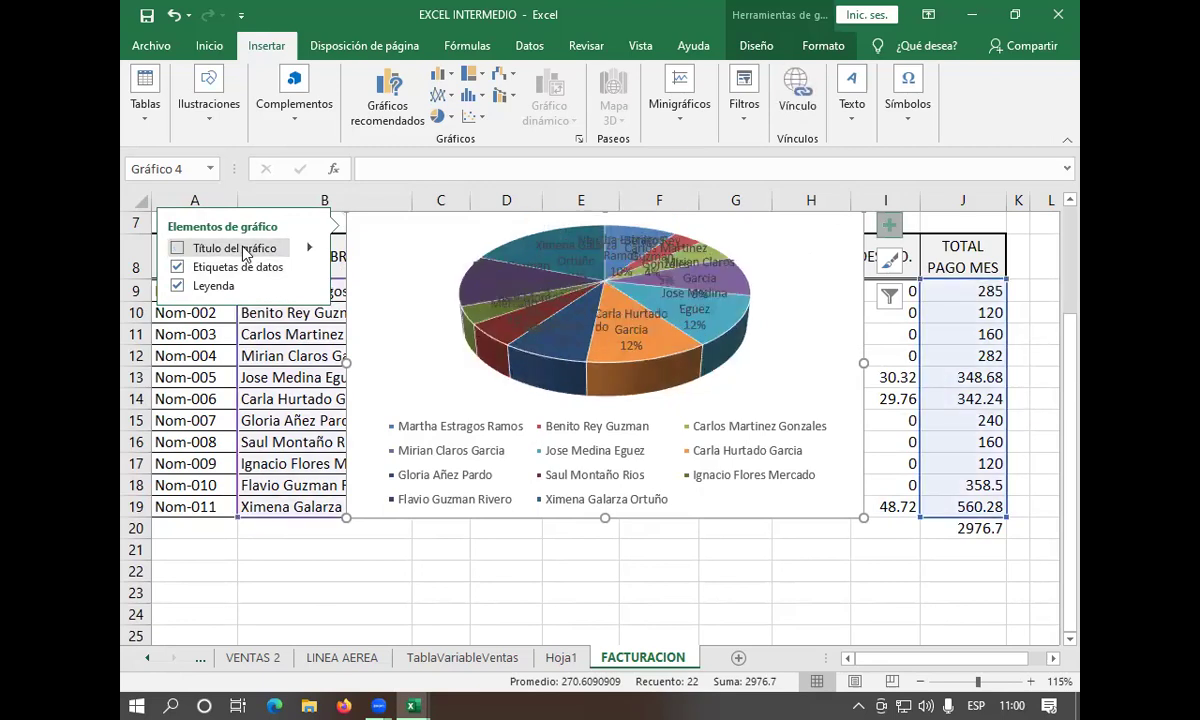
click(243, 252)
click(244, 252)
click(244, 253)
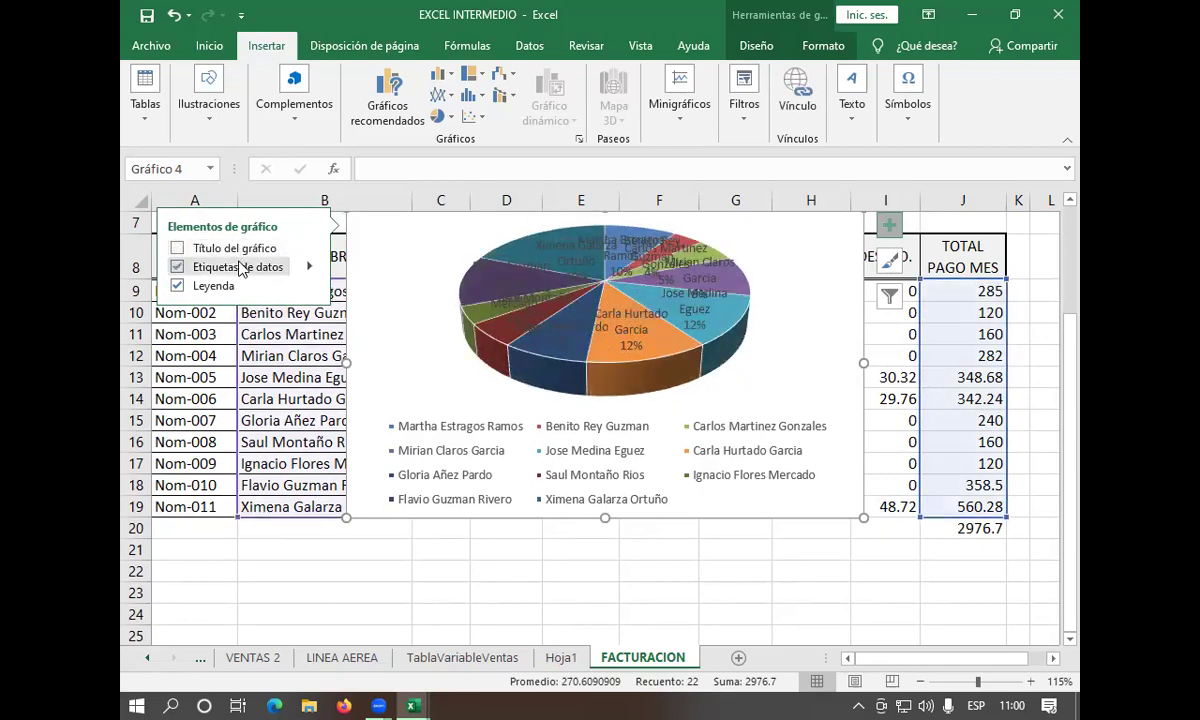
click(241, 270)
click(239, 269)
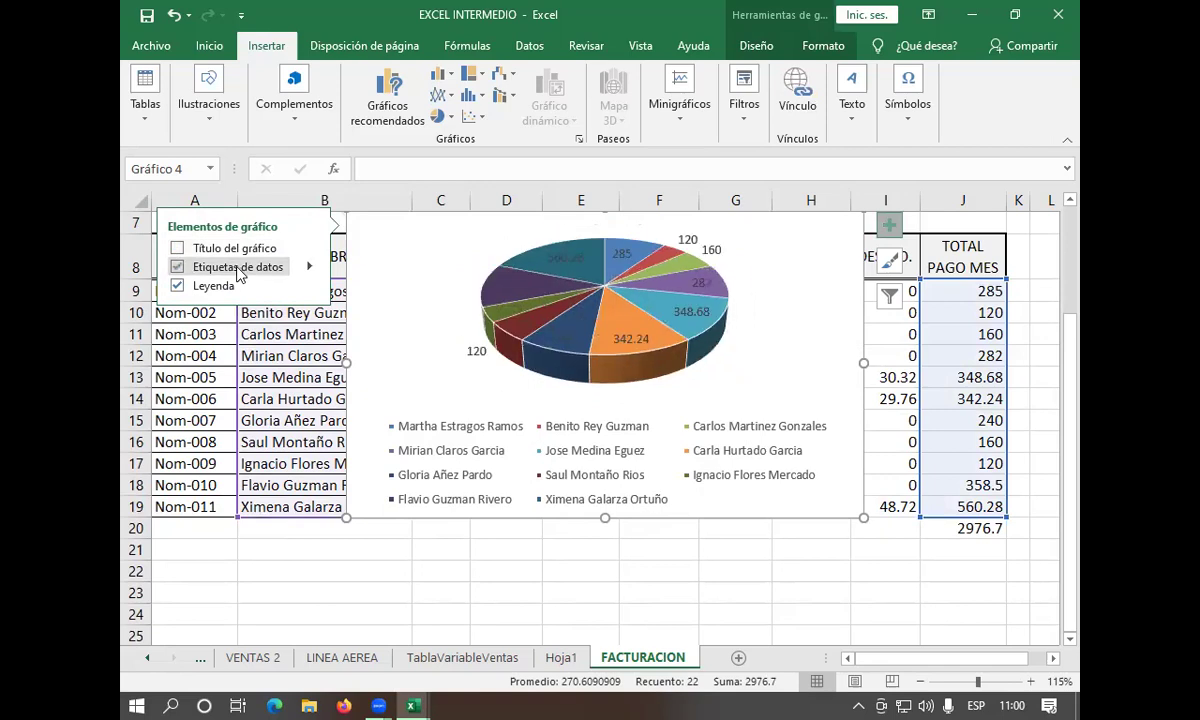
Move the legend to the right, remove the chart title, and keep the data labels showing
click(250, 287)
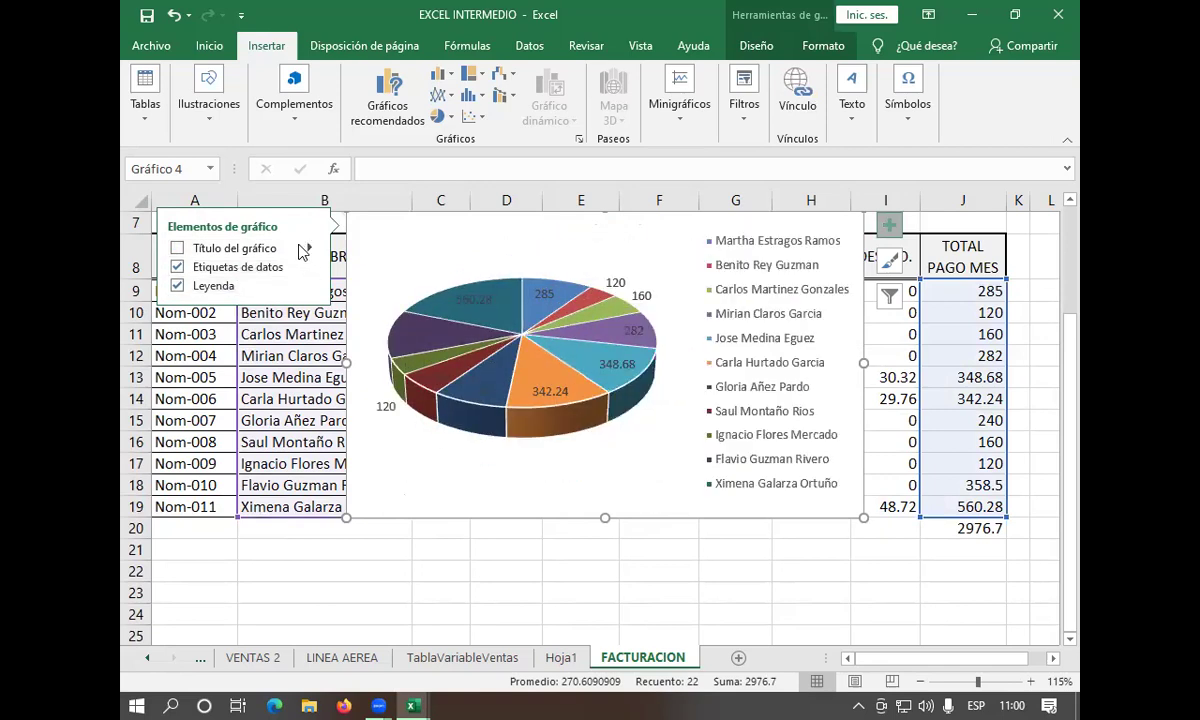
mouse_move(312, 250)
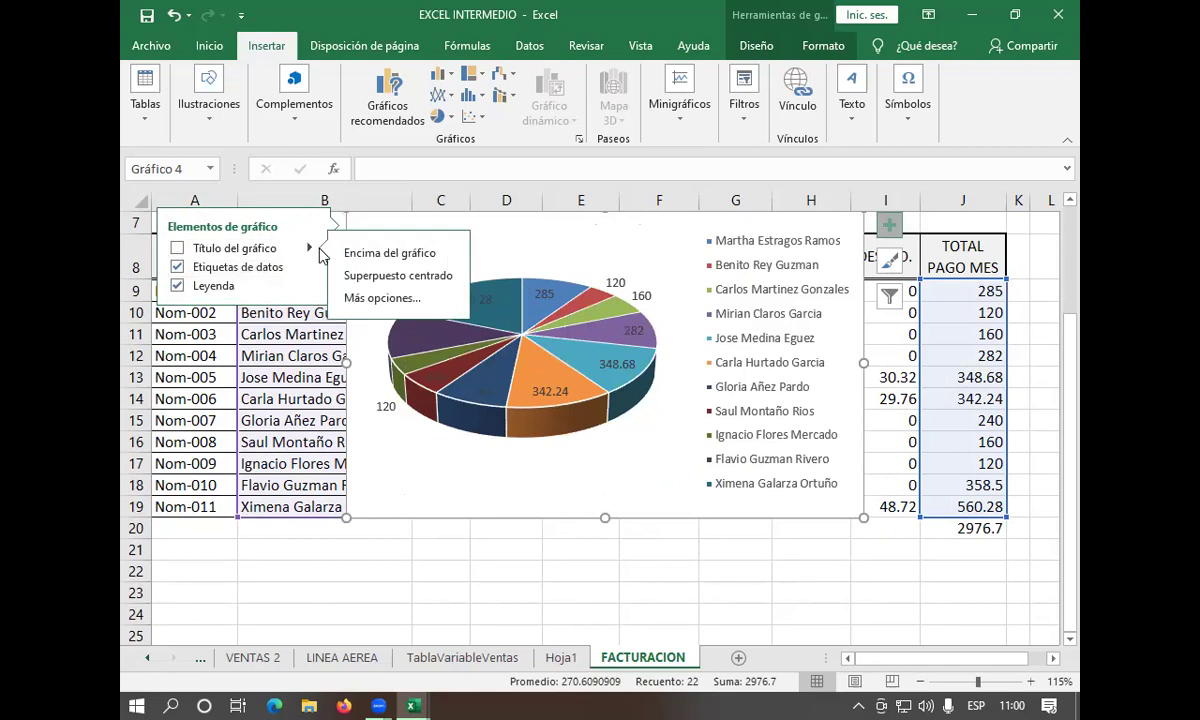
click(275, 266)
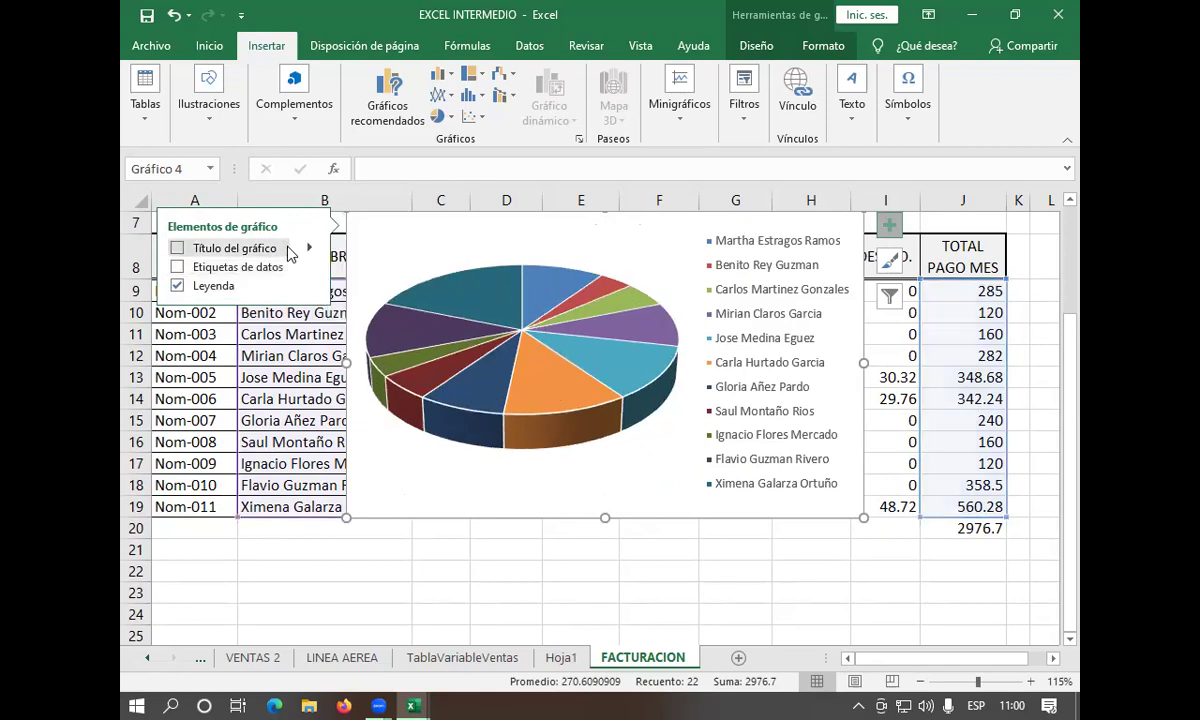
click(288, 250)
click(262, 249)
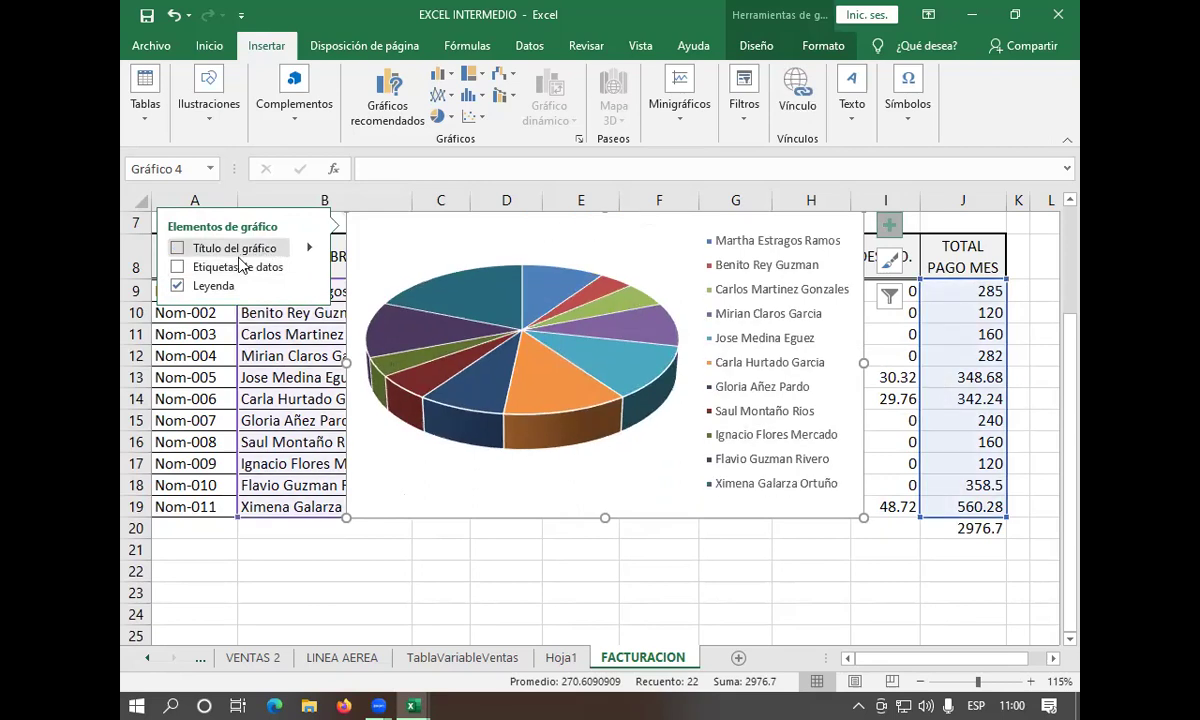
click(241, 265)
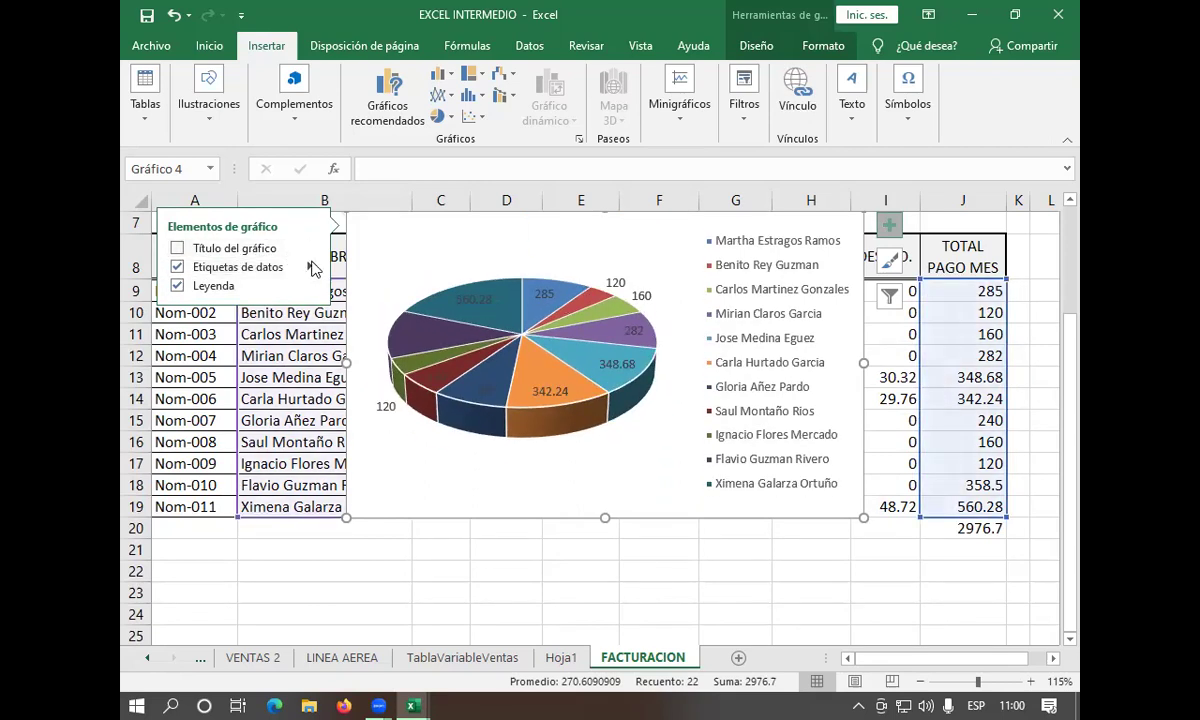
click(309, 250)
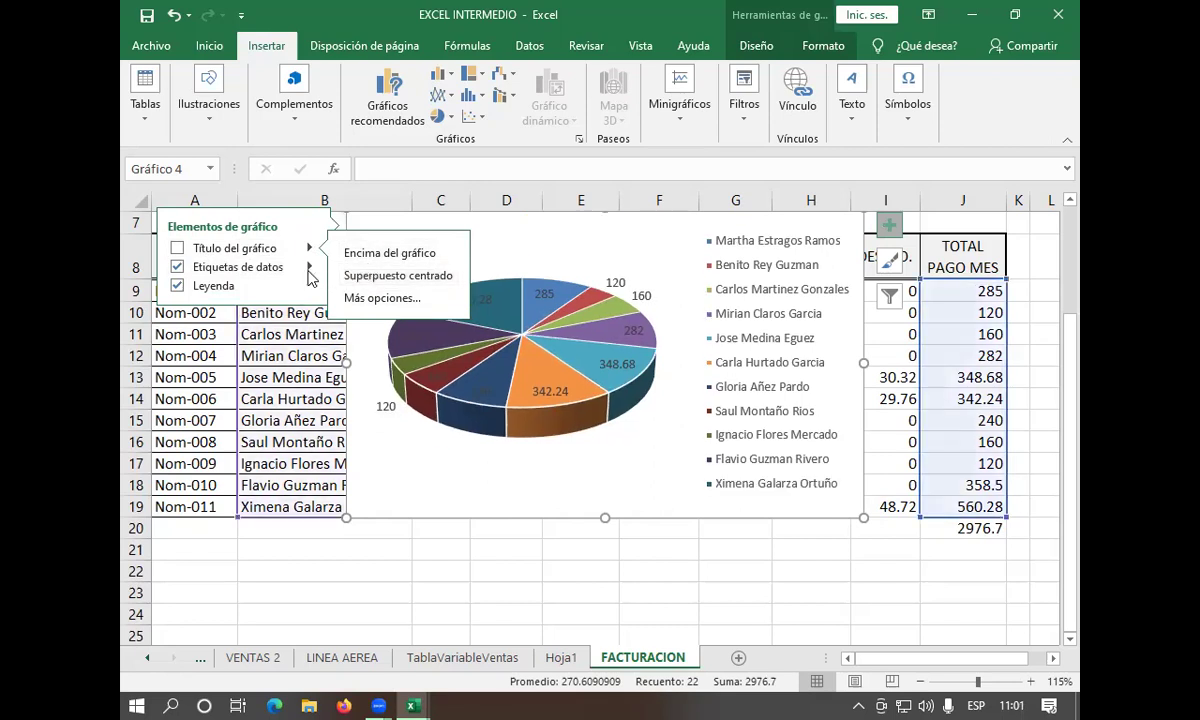
mouse_move(309, 267)
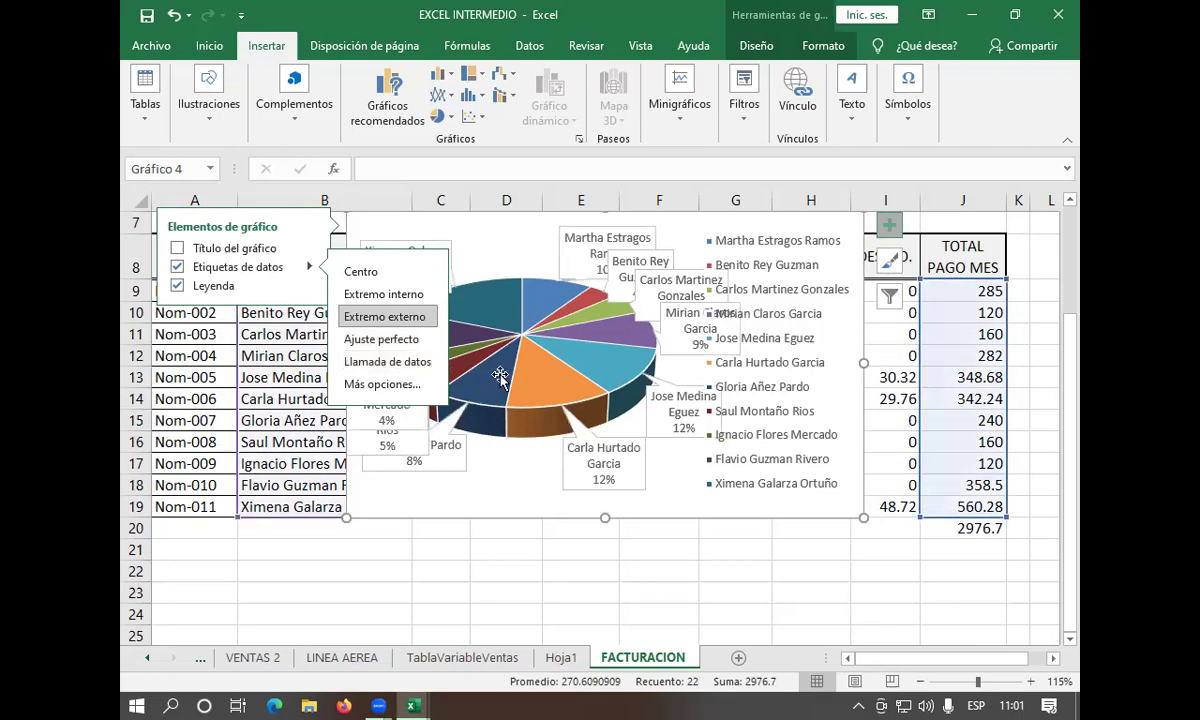
Open More Data Label Options and keep Category Name and Percentage, with Value unchecked
click(400, 385)
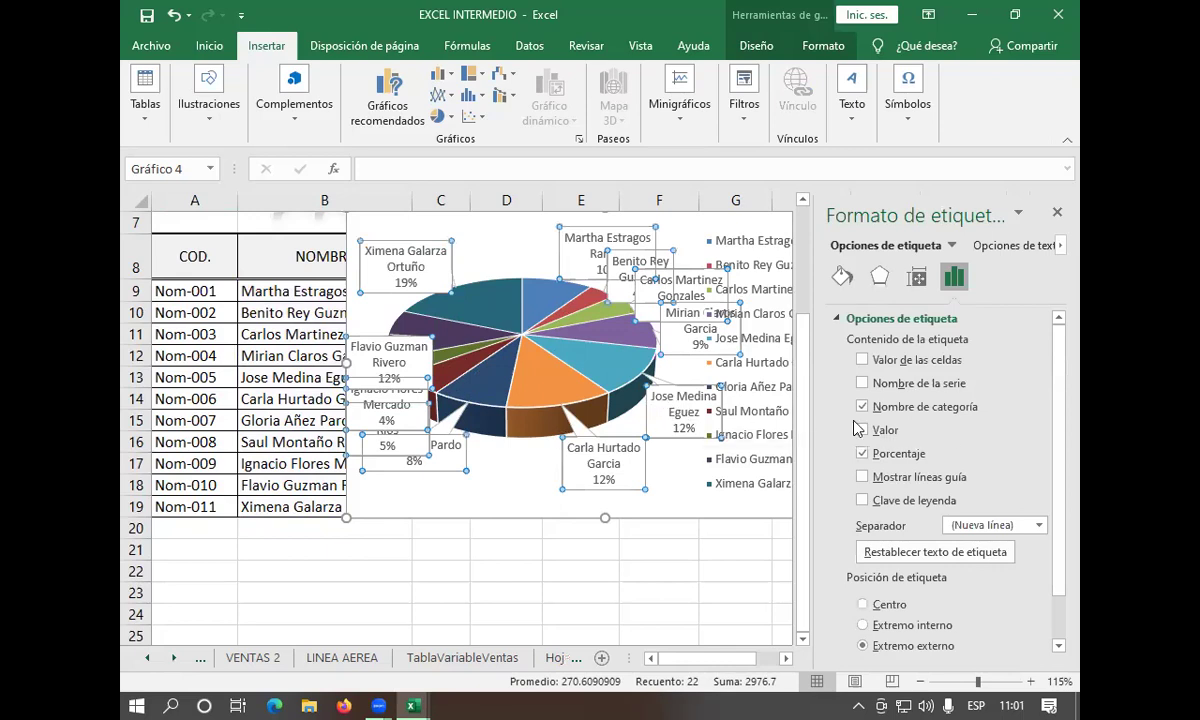
click(862, 430)
click(863, 430)
click(863, 430)
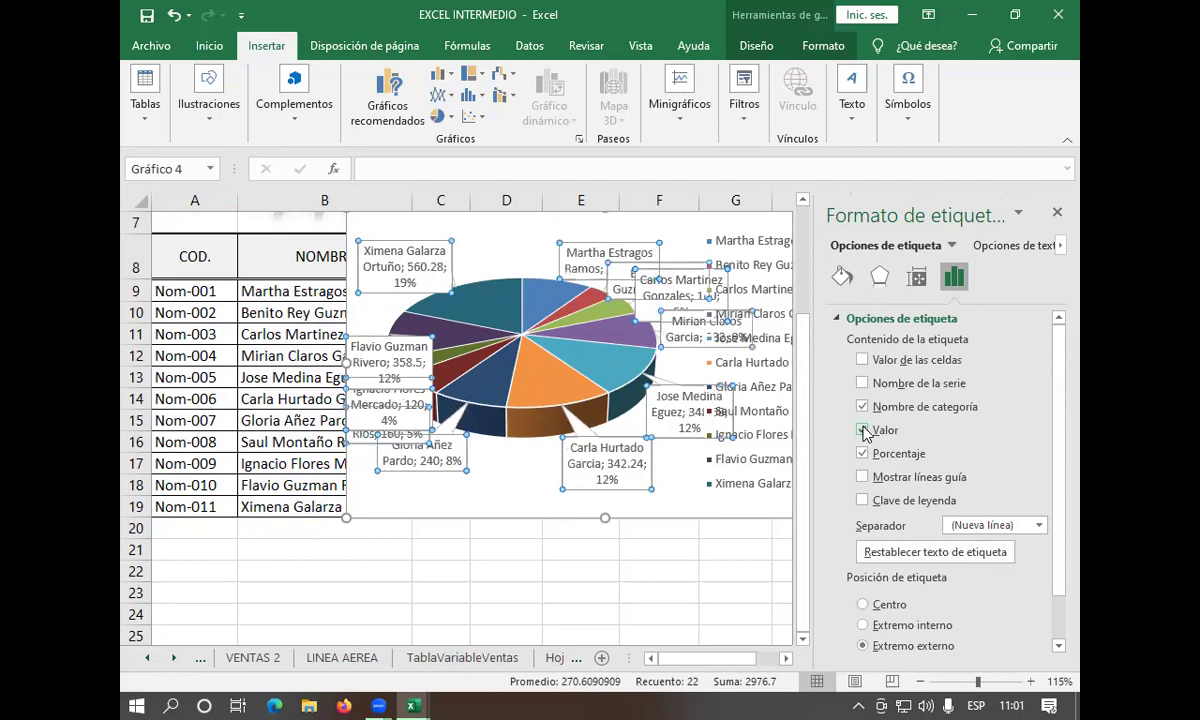
click(863, 430)
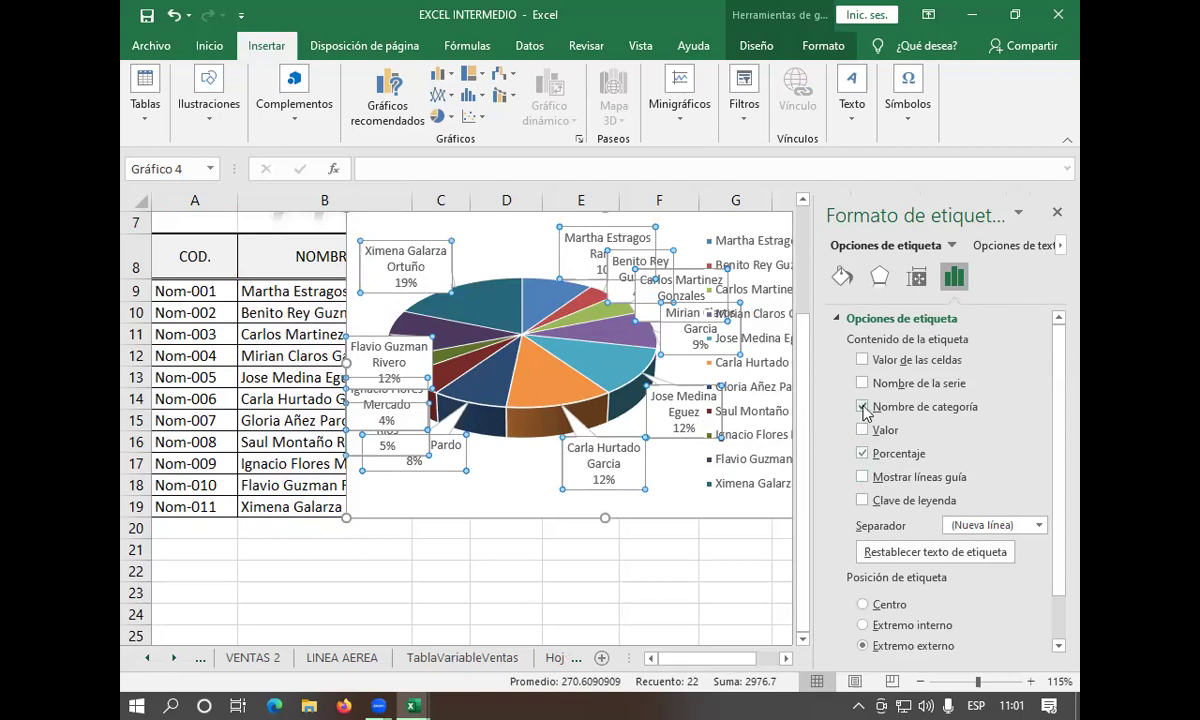
click(864, 408)
click(863, 407)
click(863, 454)
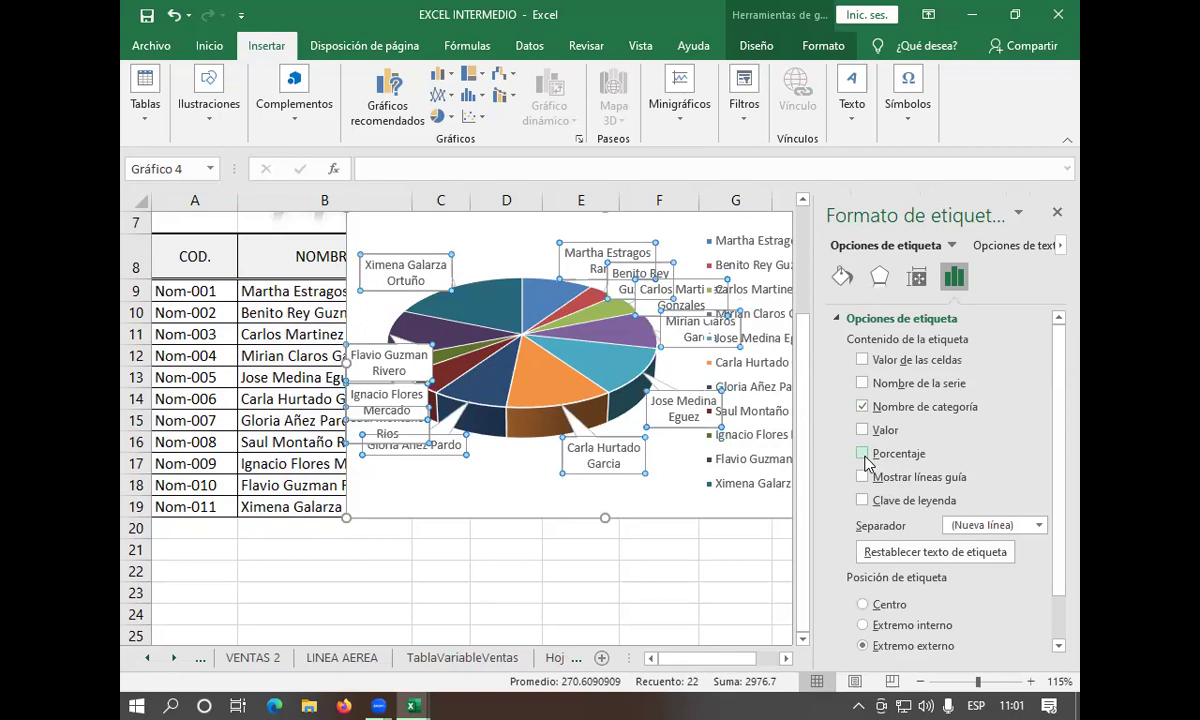
click(863, 454)
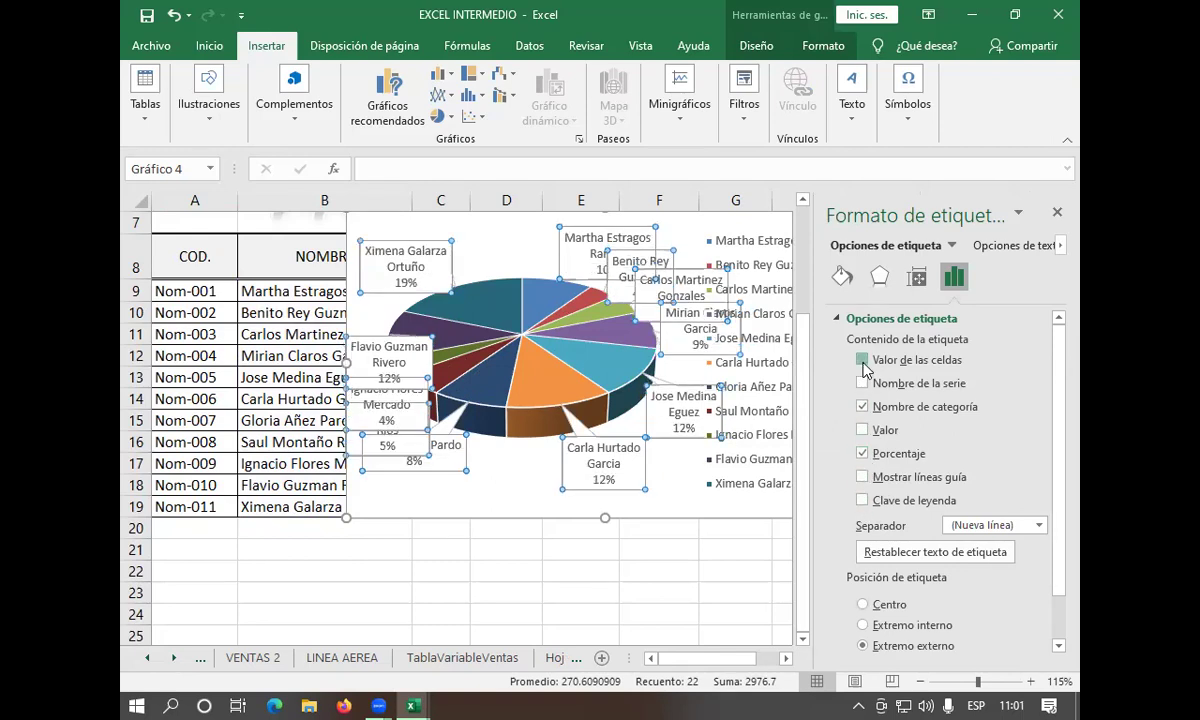
Try and cancel Value From Cells, then drop the Series Name from the labels
click(863, 362)
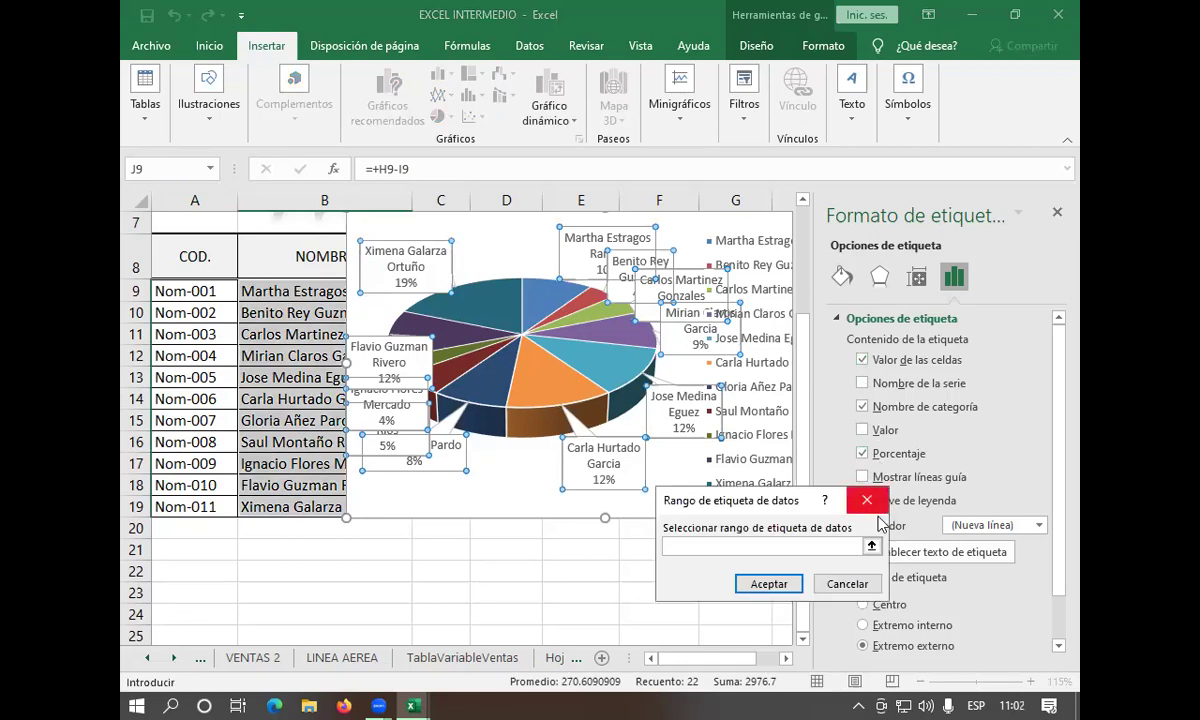
click(868, 501)
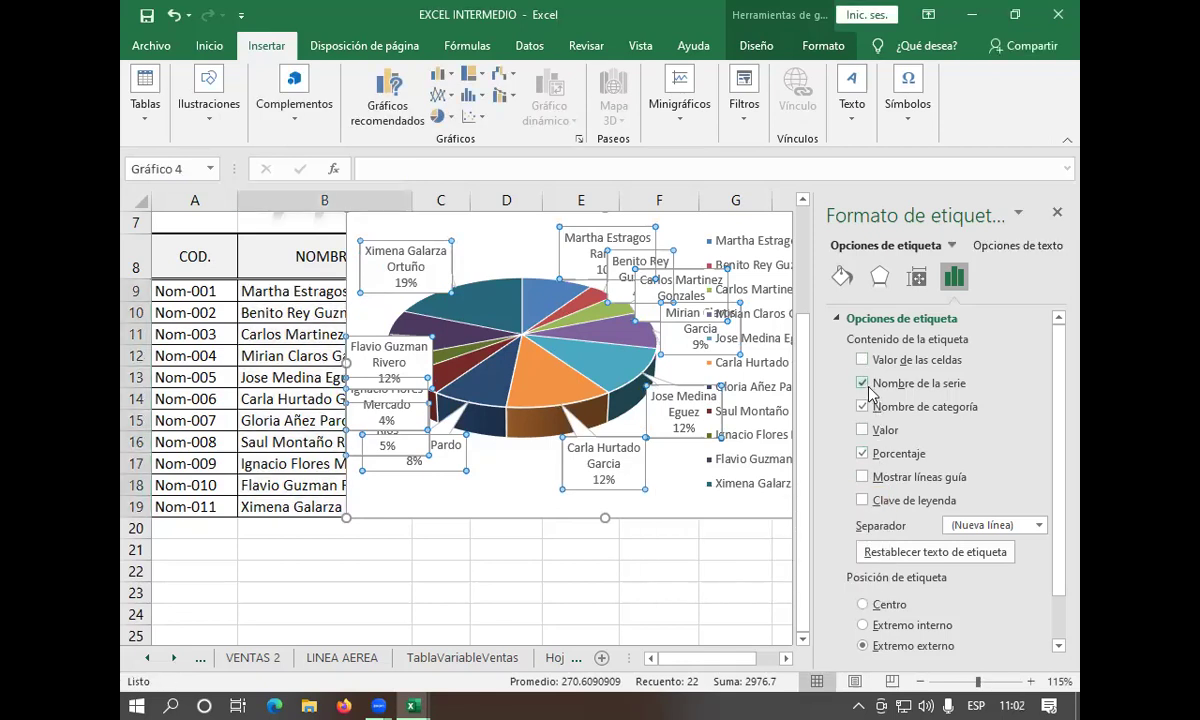
click(862, 383)
click(866, 389)
click(866, 388)
scroll(866, 430, down, 1)
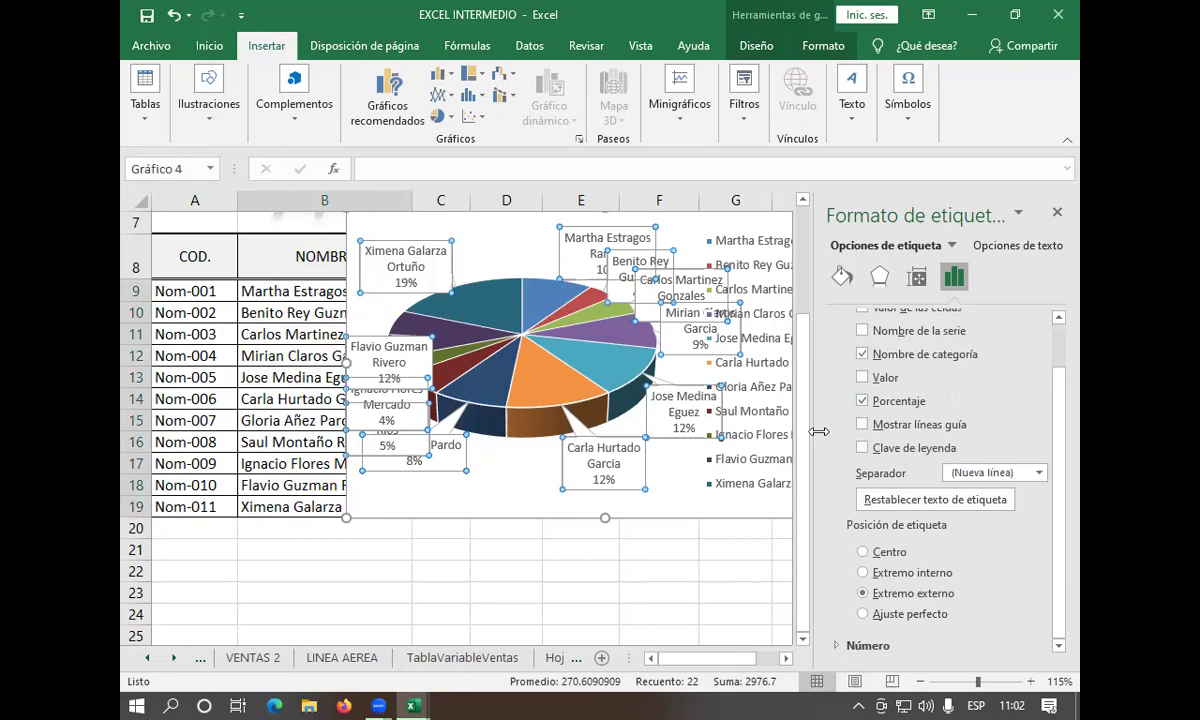
Undo a stray change so labels show only employee name and percentage, no value or Series1
click(1018, 212)
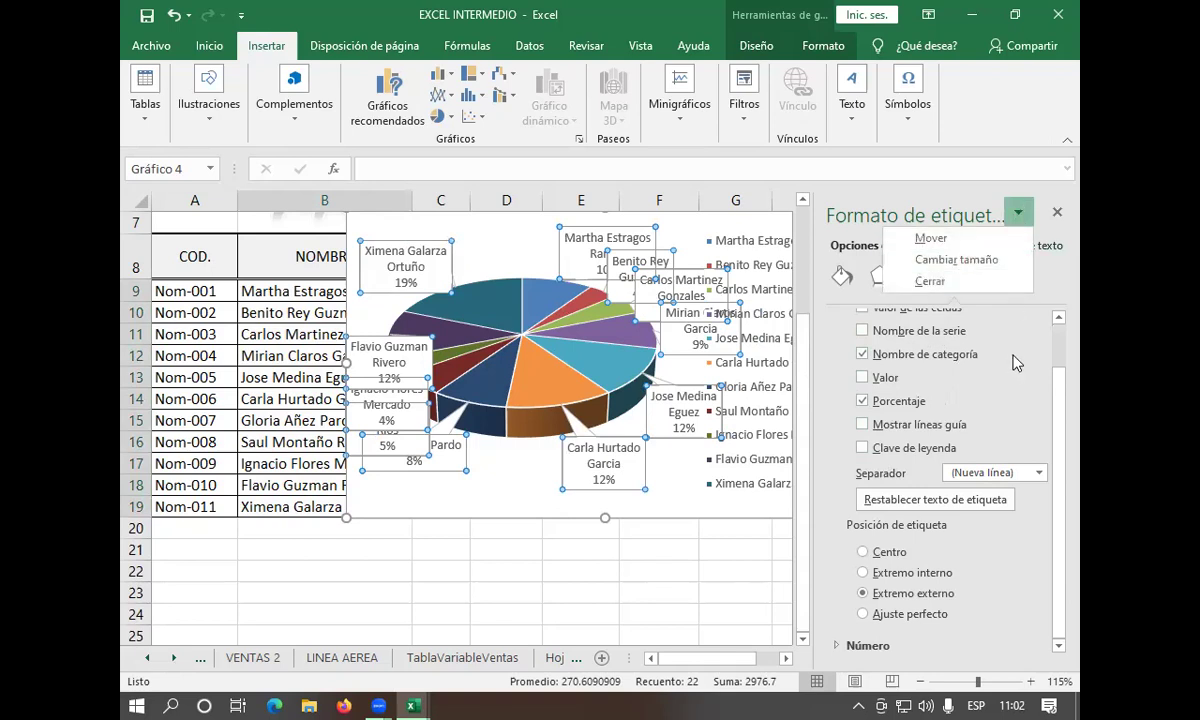
key(Escape)
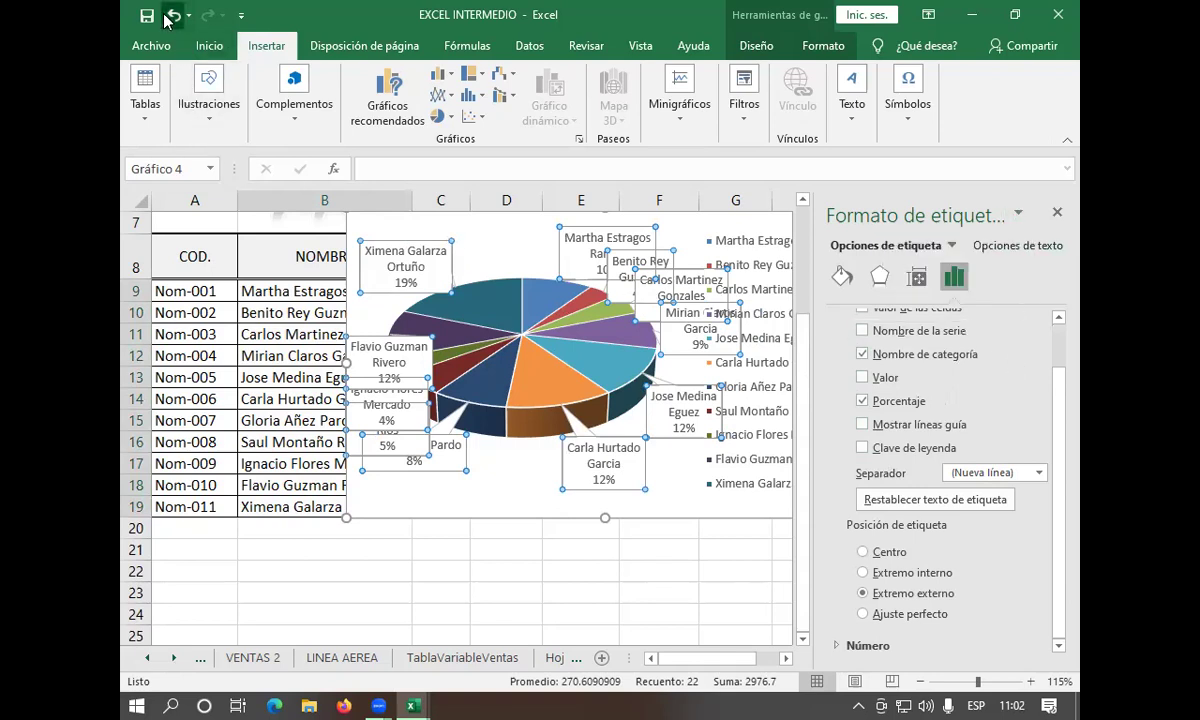
click(168, 16)
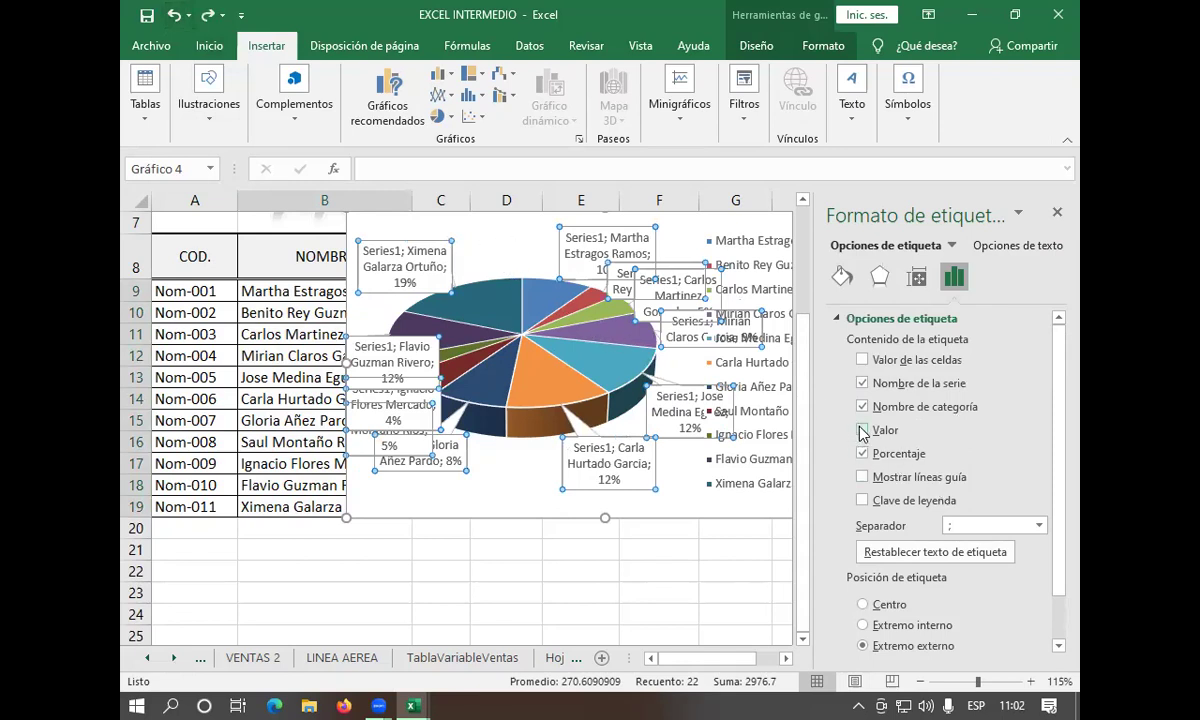
click(862, 430)
click(862, 384)
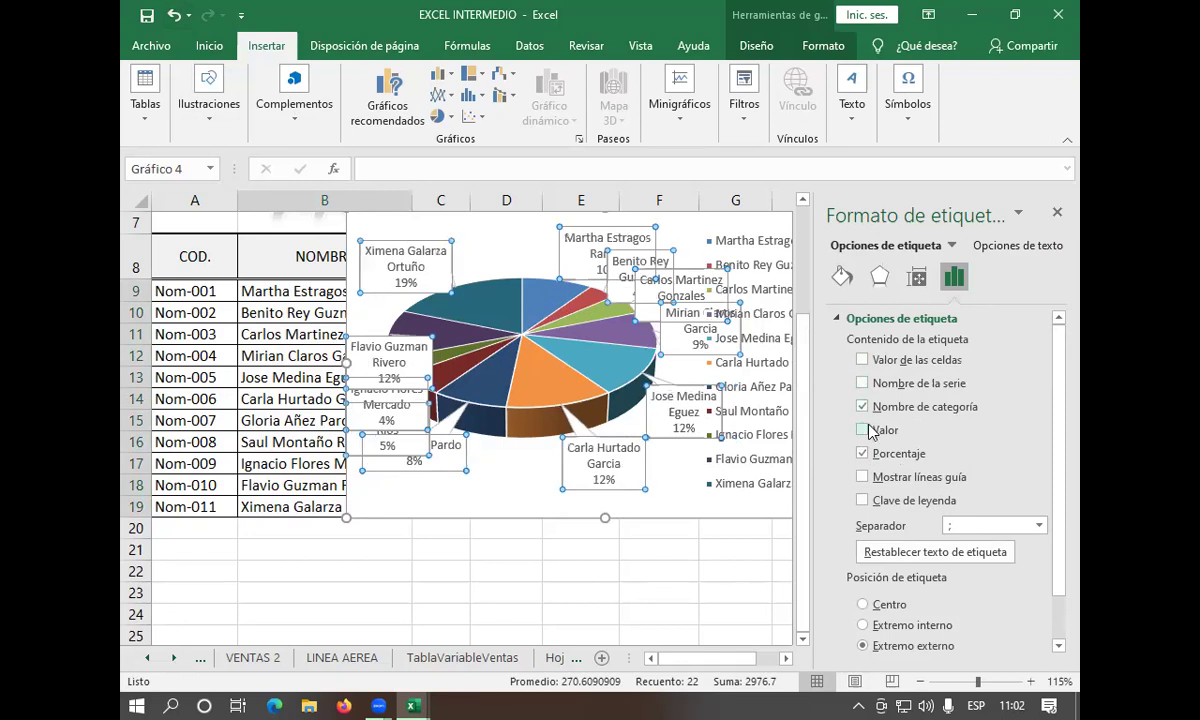
click(862, 406)
click(862, 406)
scroll(846, 438, down, 1)
scroll(852, 443, up, 1)
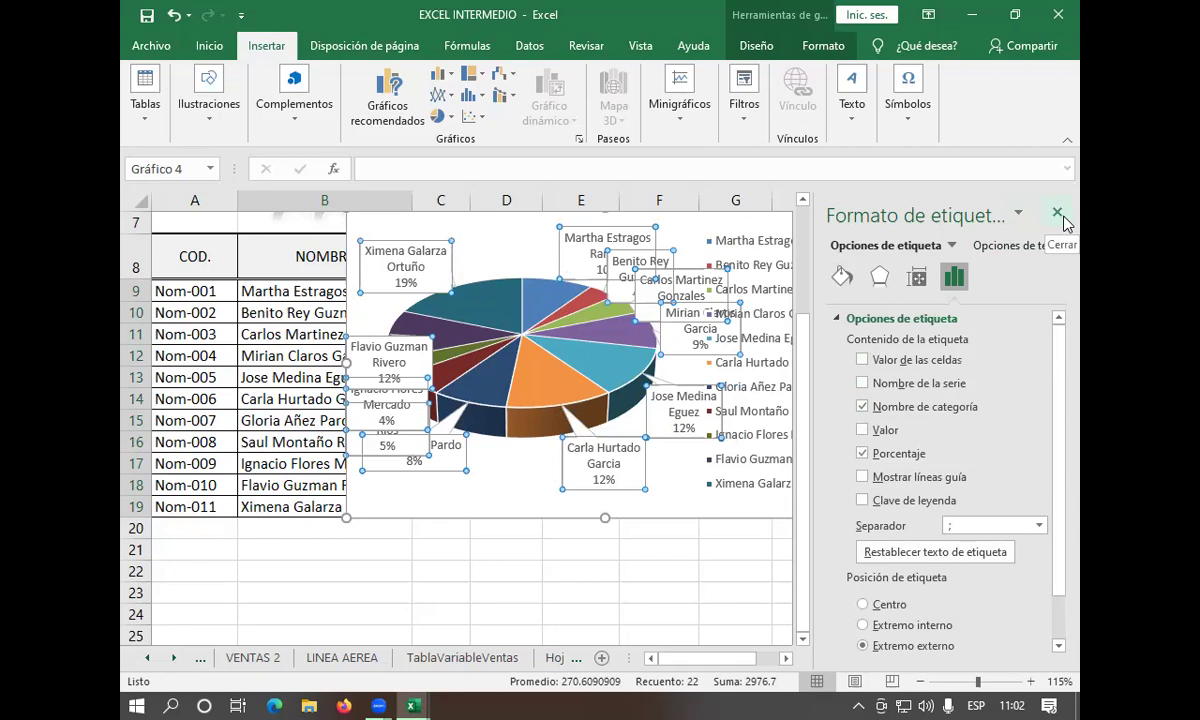
scroll(930, 285, down, 1)
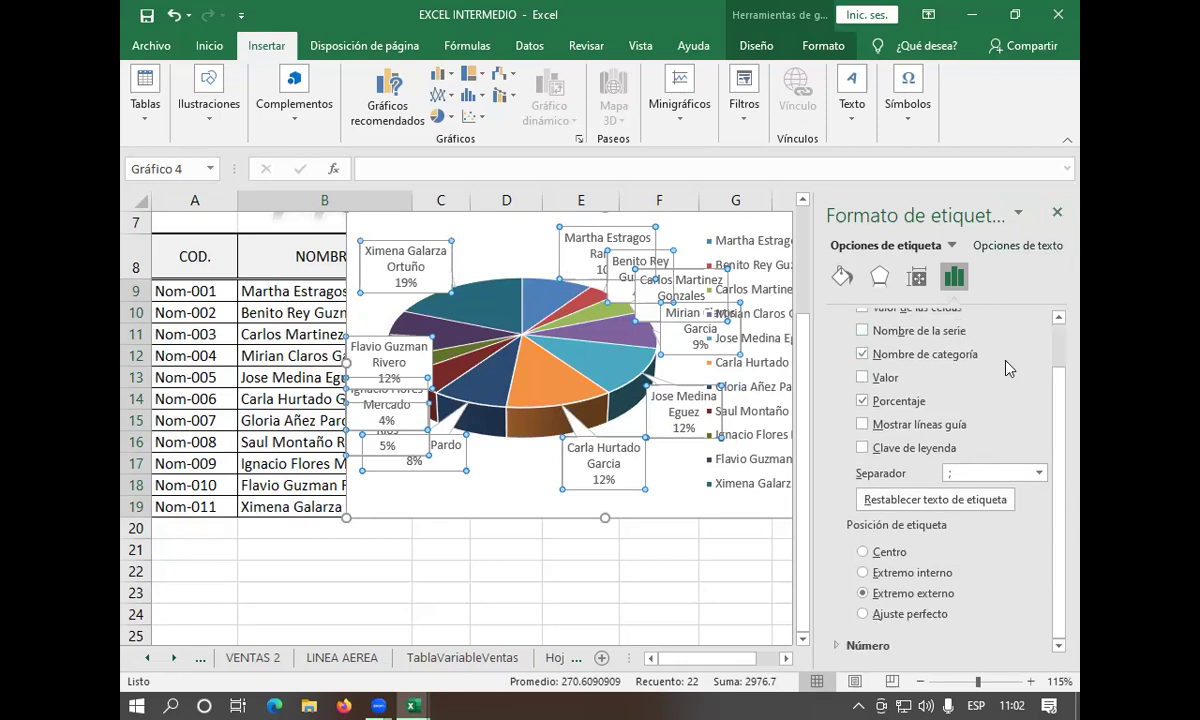
click(1029, 214)
click(1029, 214)
Set the pie's name-and-percent data labels to Ajuste perfecto (best fit) placement
click(769, 225)
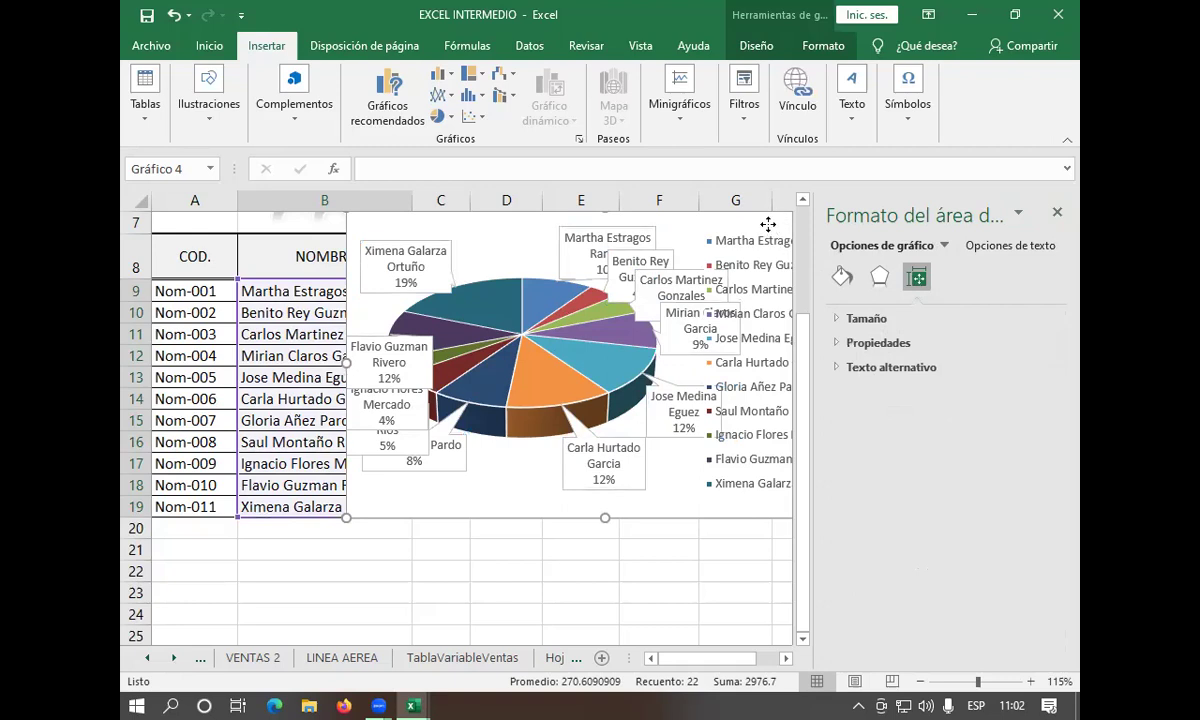
scroll(769, 225, up, 2)
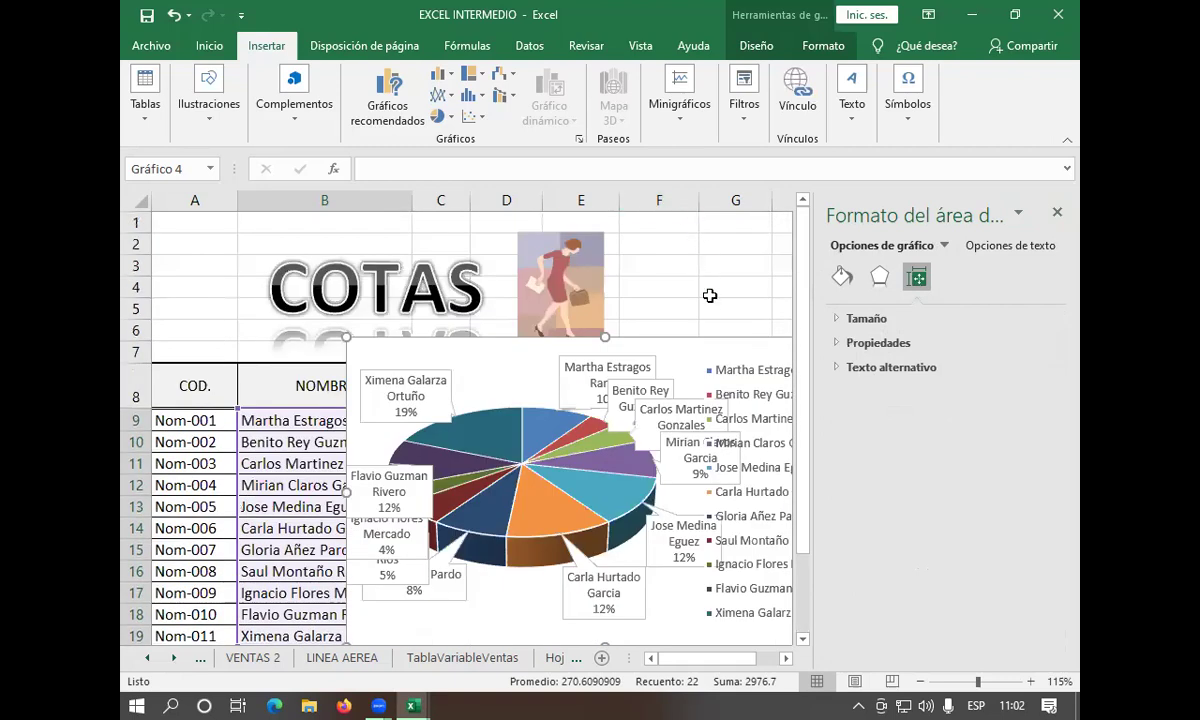
scroll(668, 320, down, 2)
scroll(673, 262, up, 1)
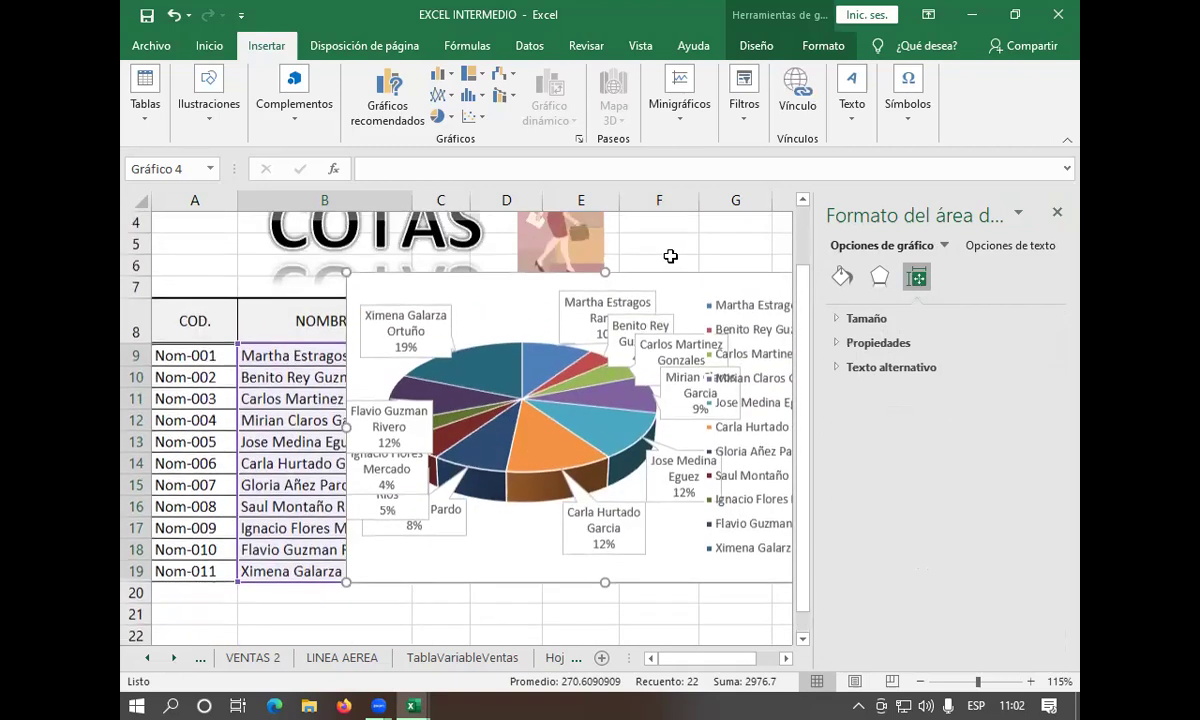
drag(661, 294, 541, 287)
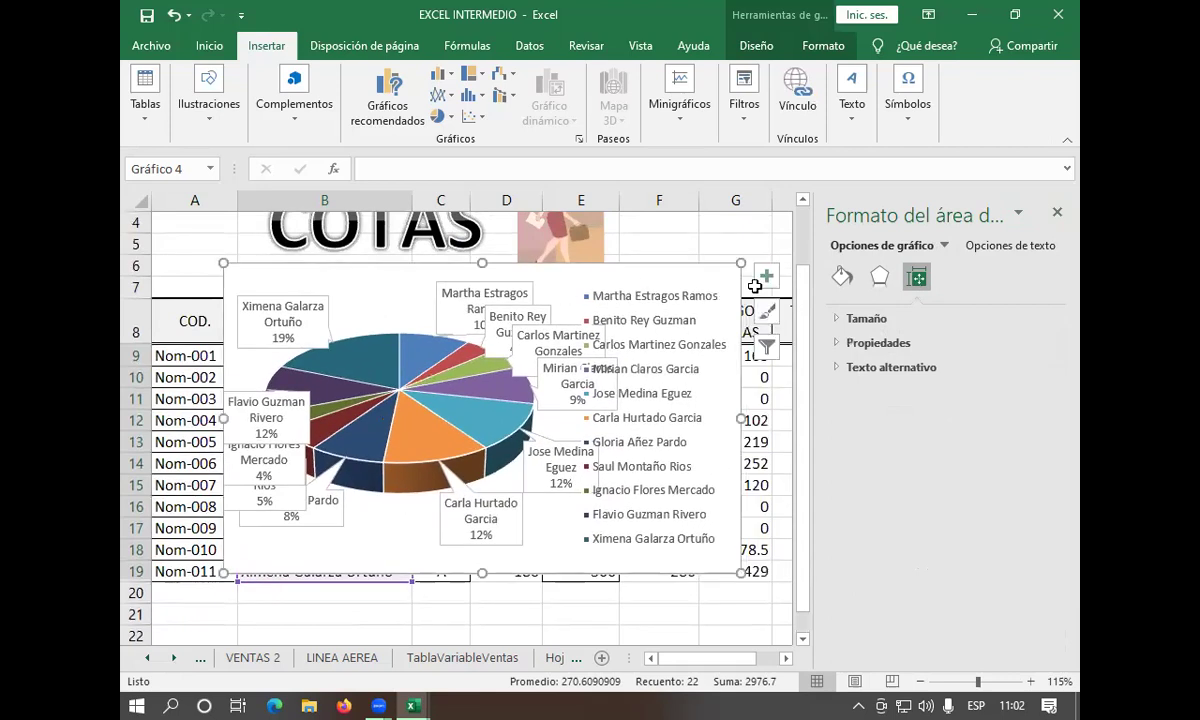
click(767, 280)
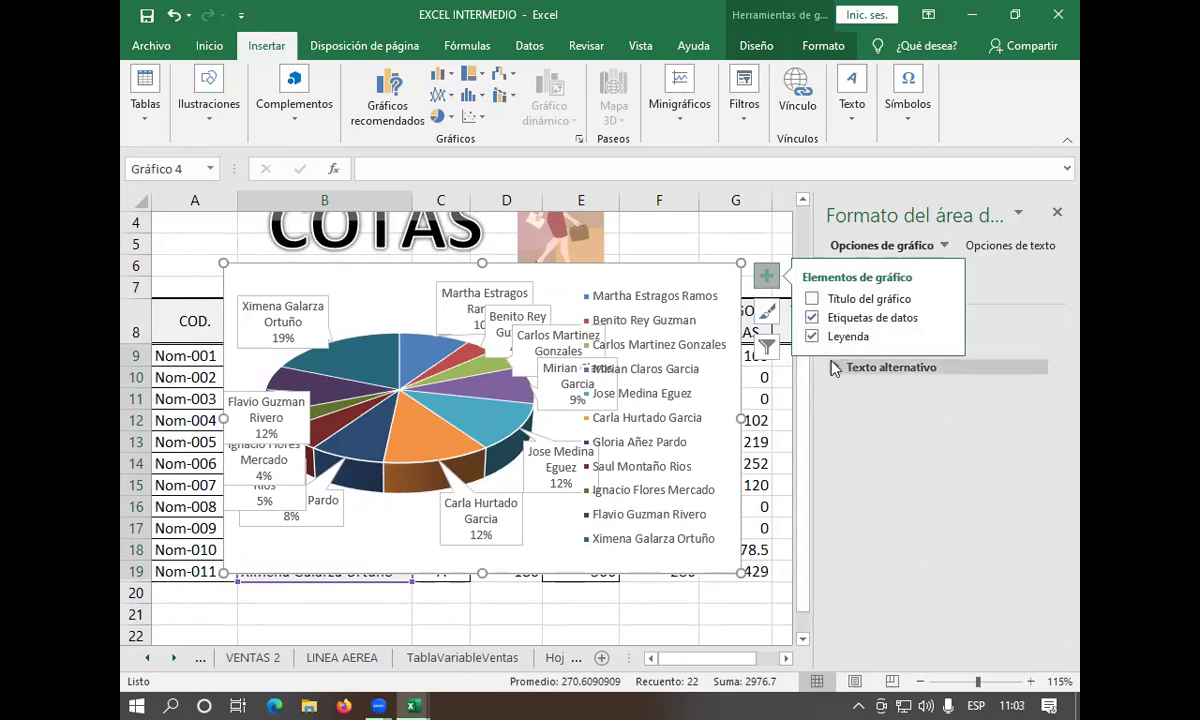
click(767, 280)
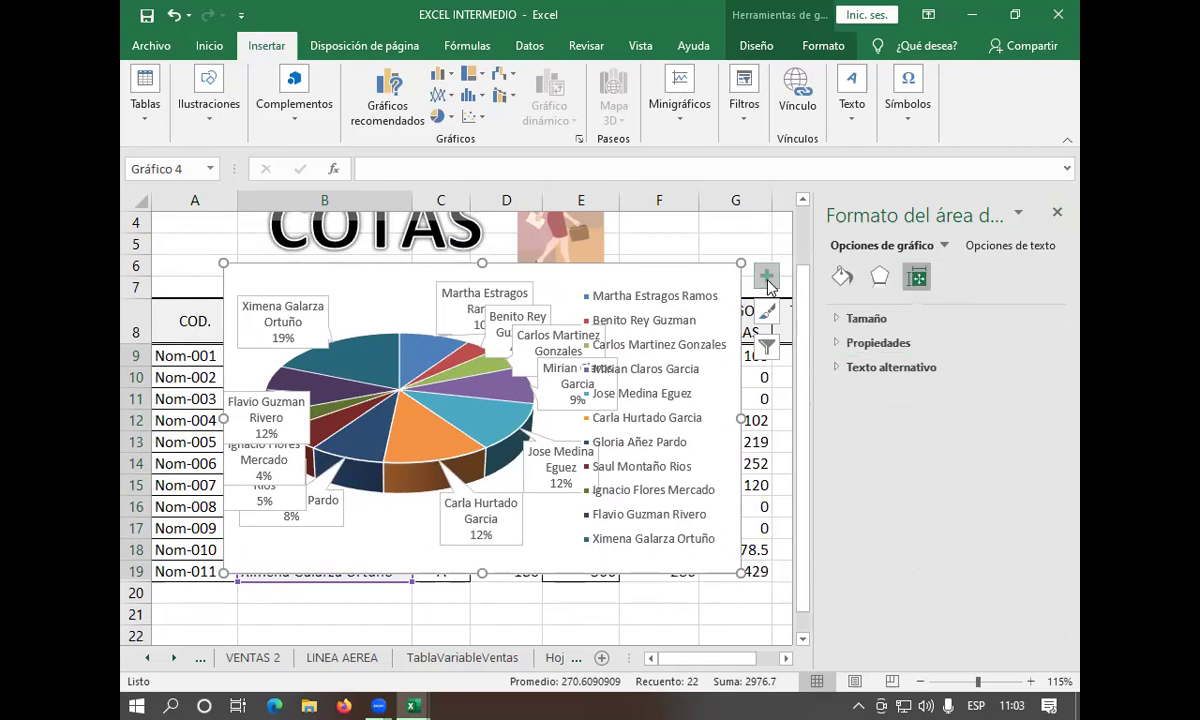
click(767, 281)
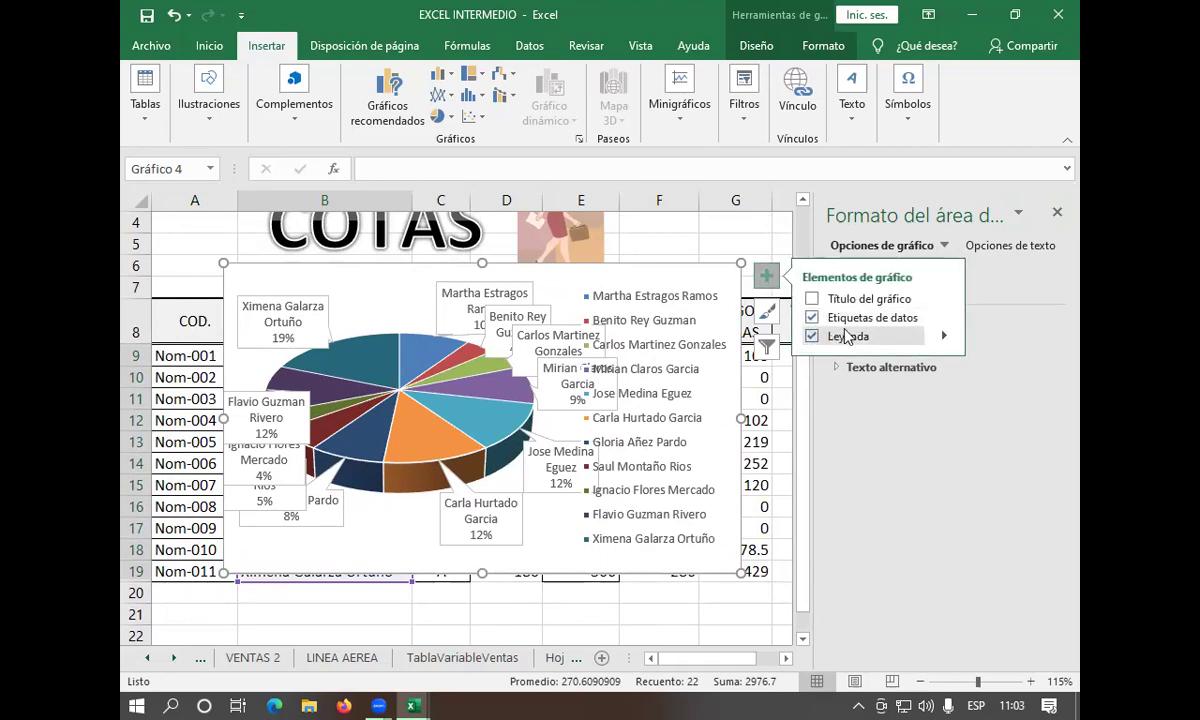
click(944, 317)
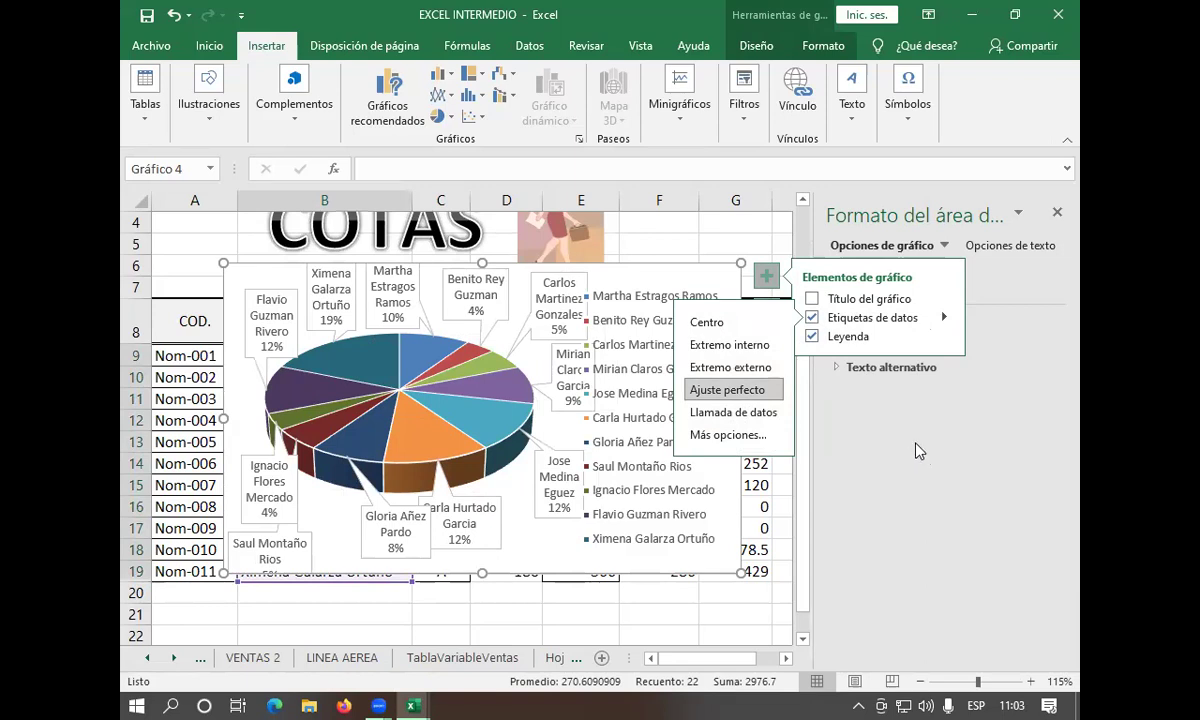
click(724, 218)
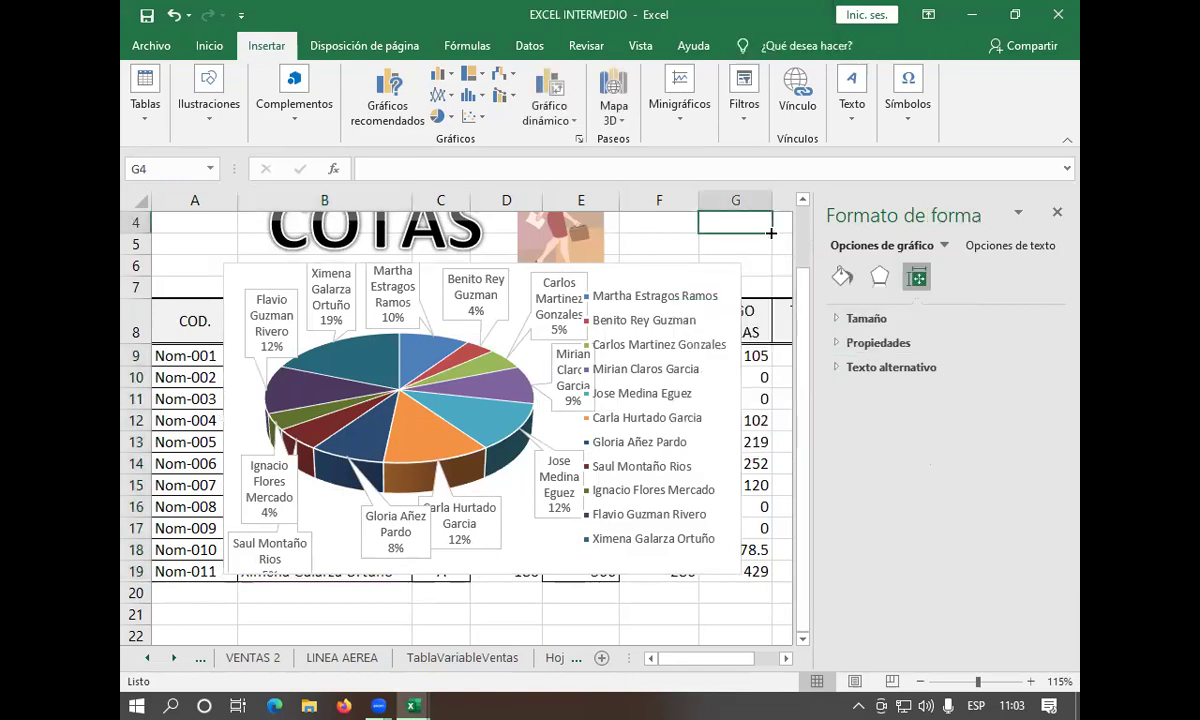
Close the Format pane and move the pie chart below the table, starting around row 21
click(1058, 215)
scroll(806, 299, up, 1)
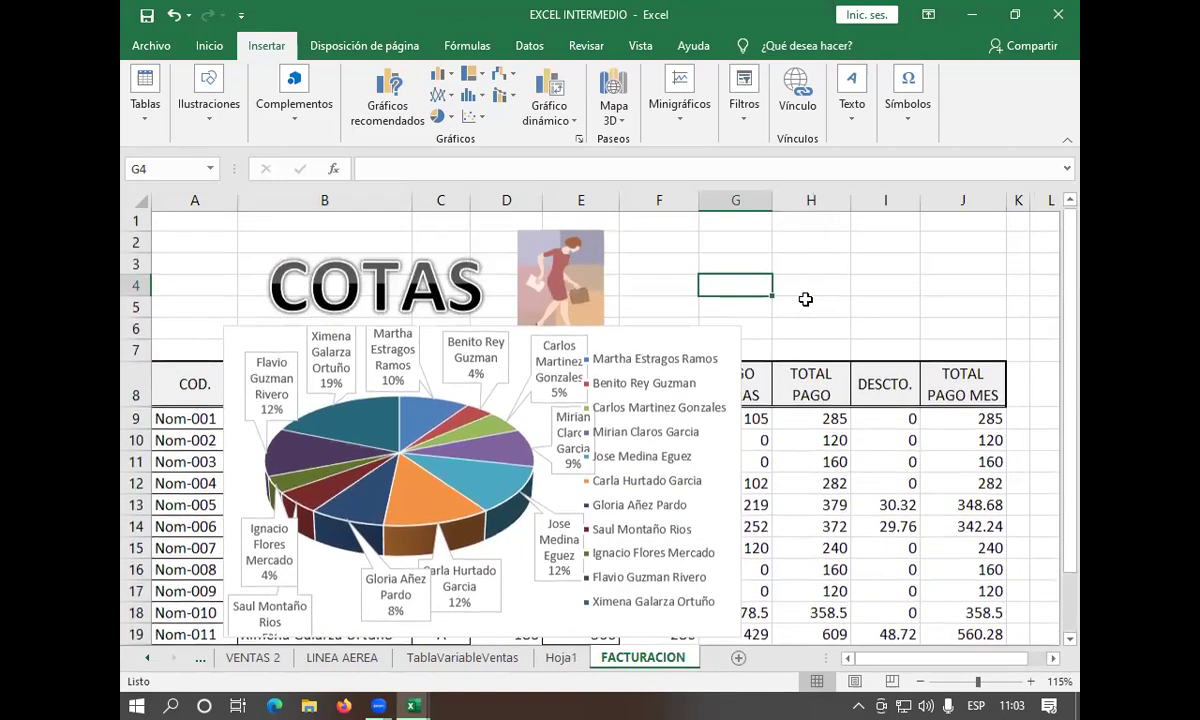
drag(722, 343, 749, 580)
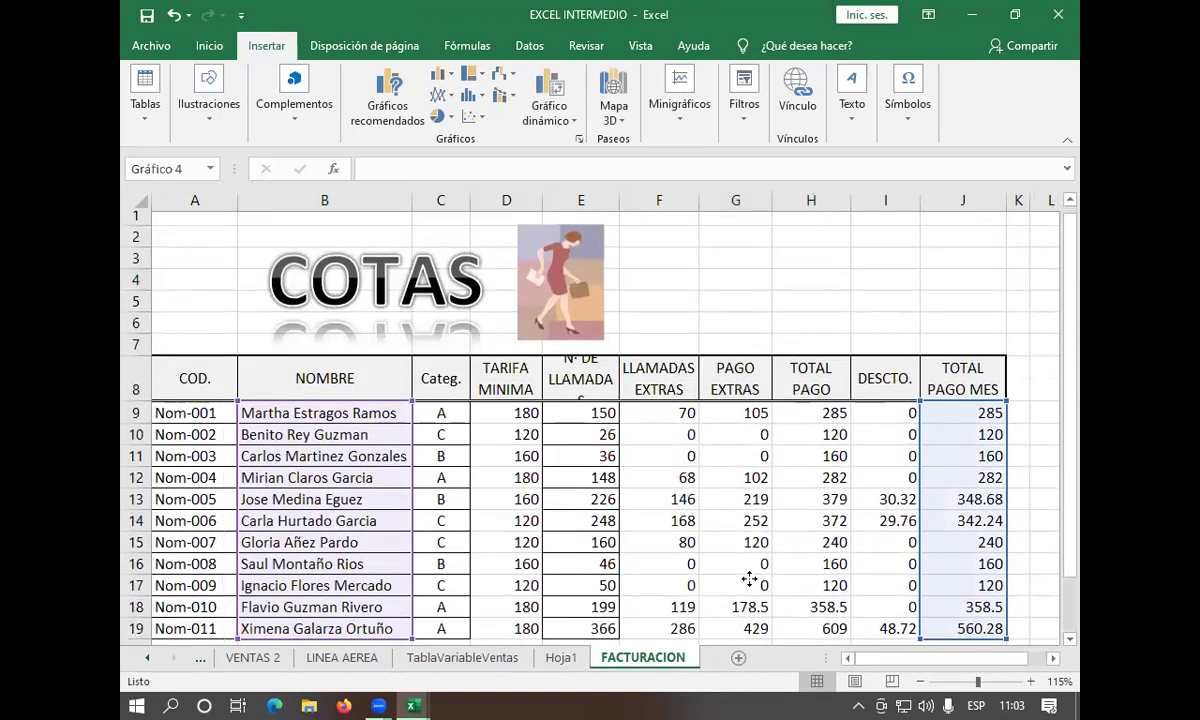
mouse_move(749, 580)
mouse_down()
mouse_move(713, 573)
mouse_move(734, 556)
mouse_move(772, 448)
mouse_up()
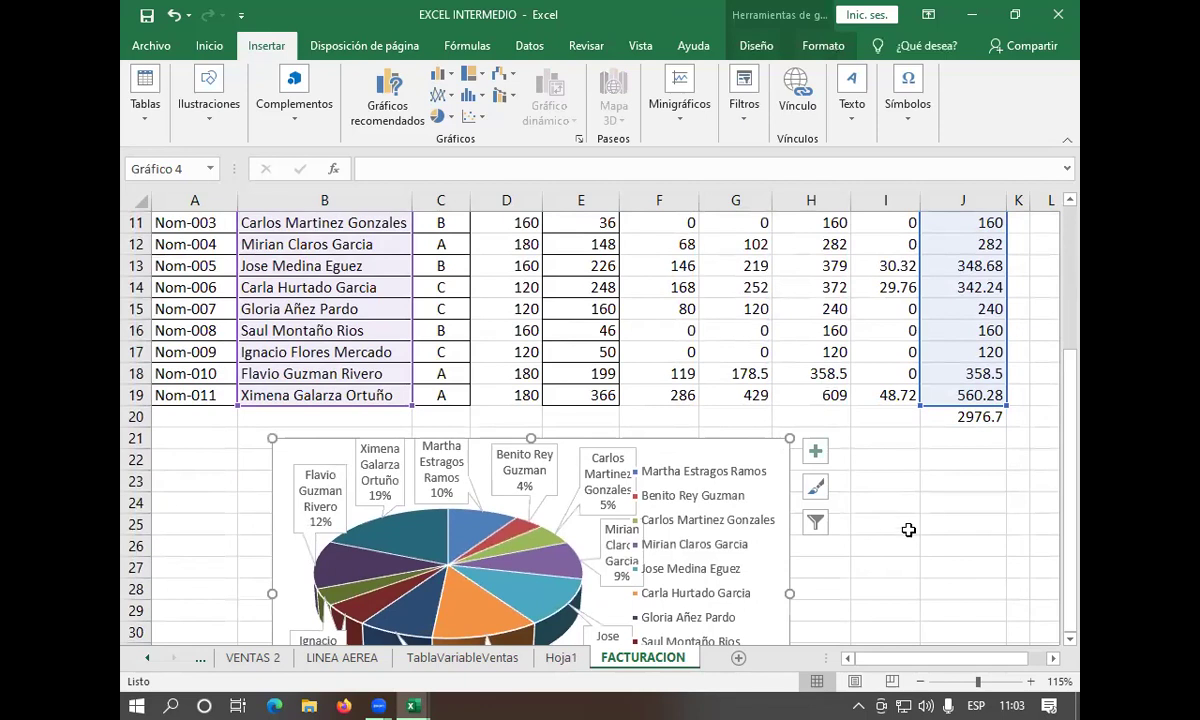
scroll(902, 505, up, 1)
scroll(902, 505, down, 2)
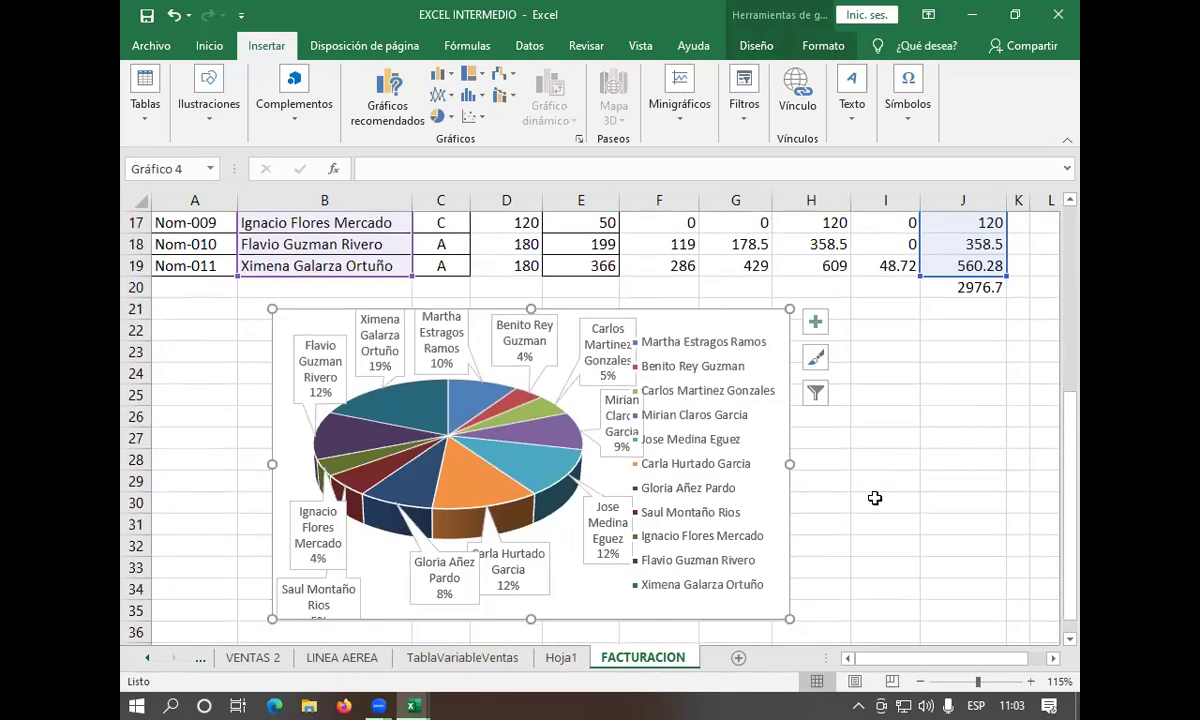
click(897, 436)
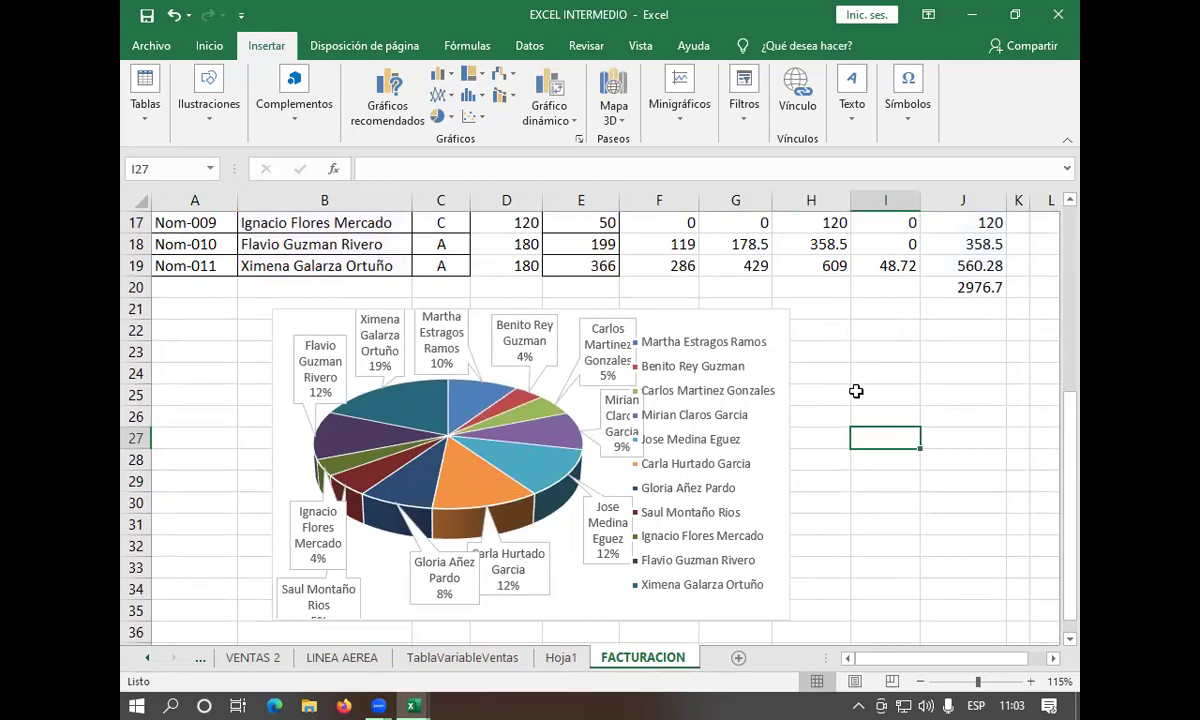
scroll(856, 391, down, 1)
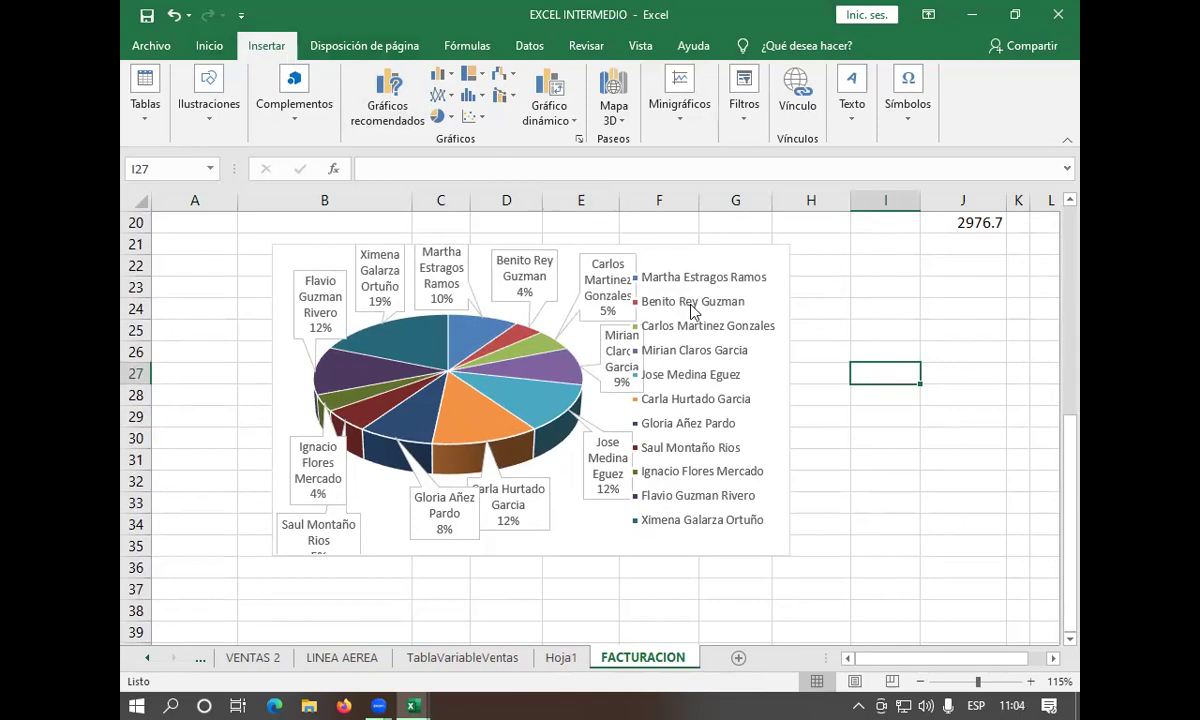
click(702, 254)
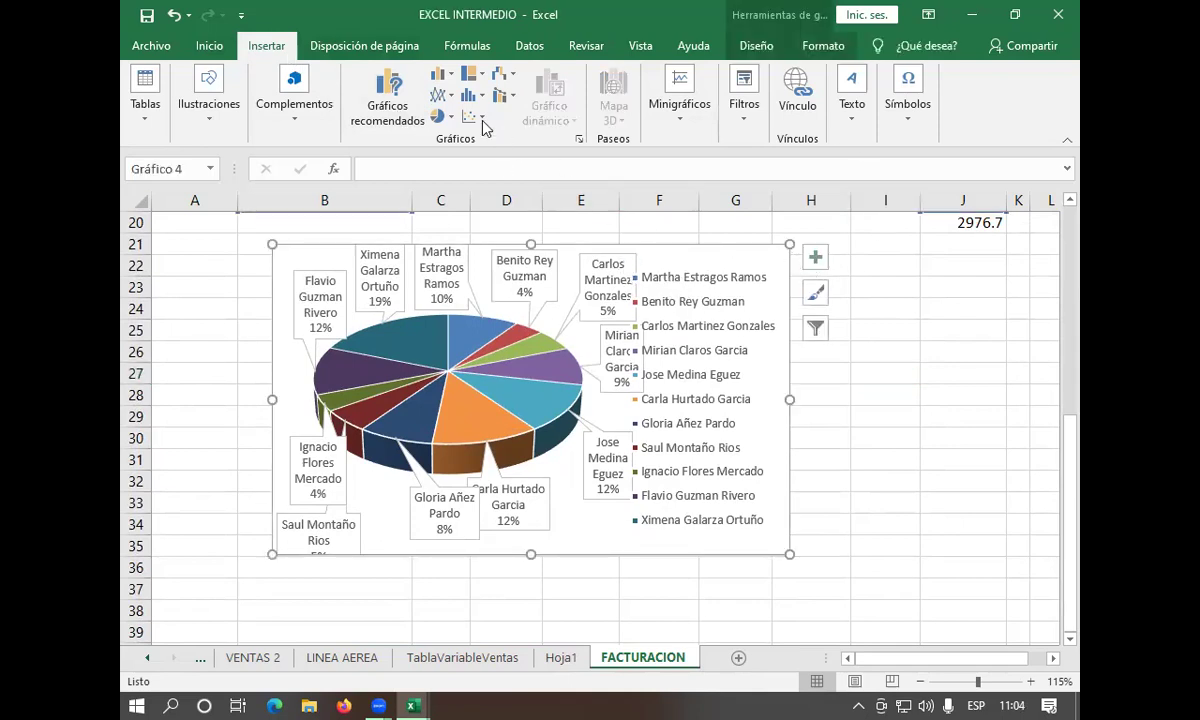
click(440, 116)
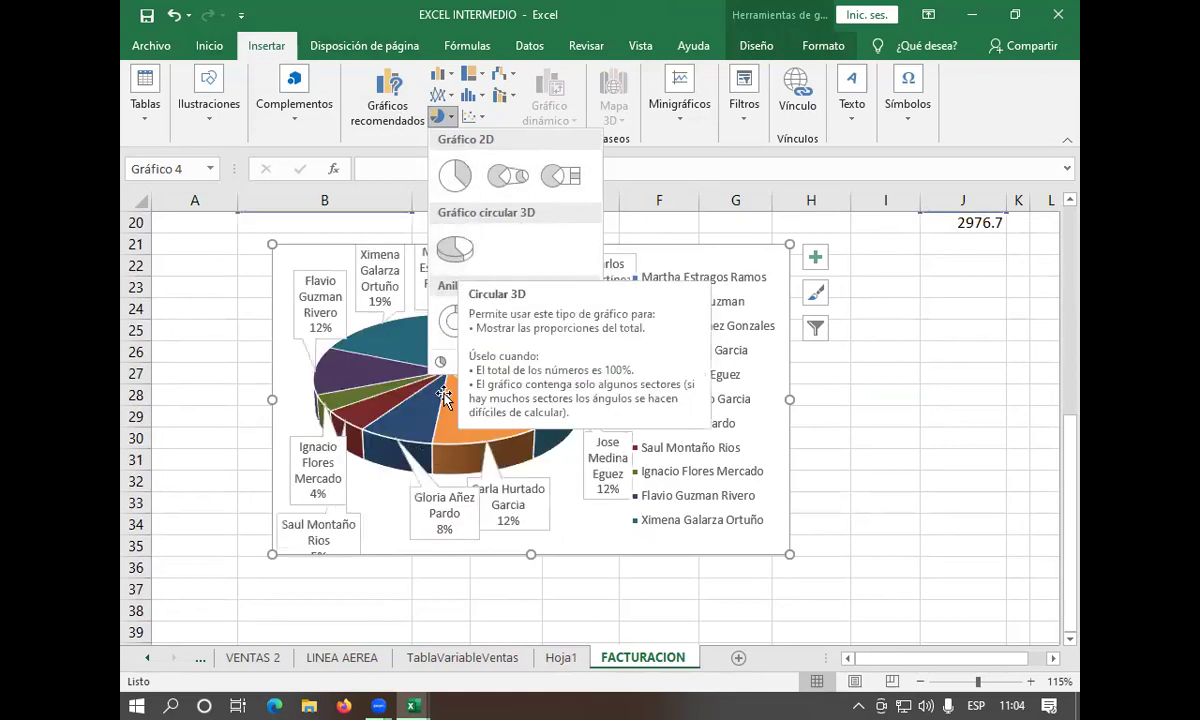
click(450, 256)
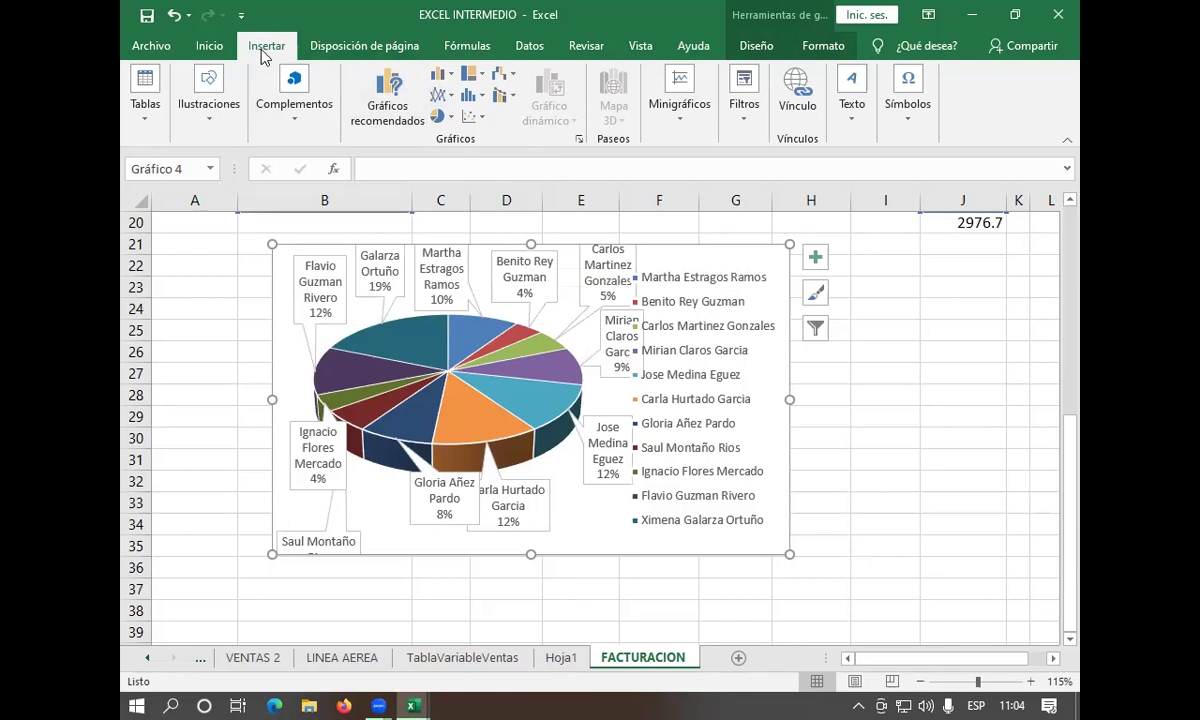
click(205, 45)
click(264, 45)
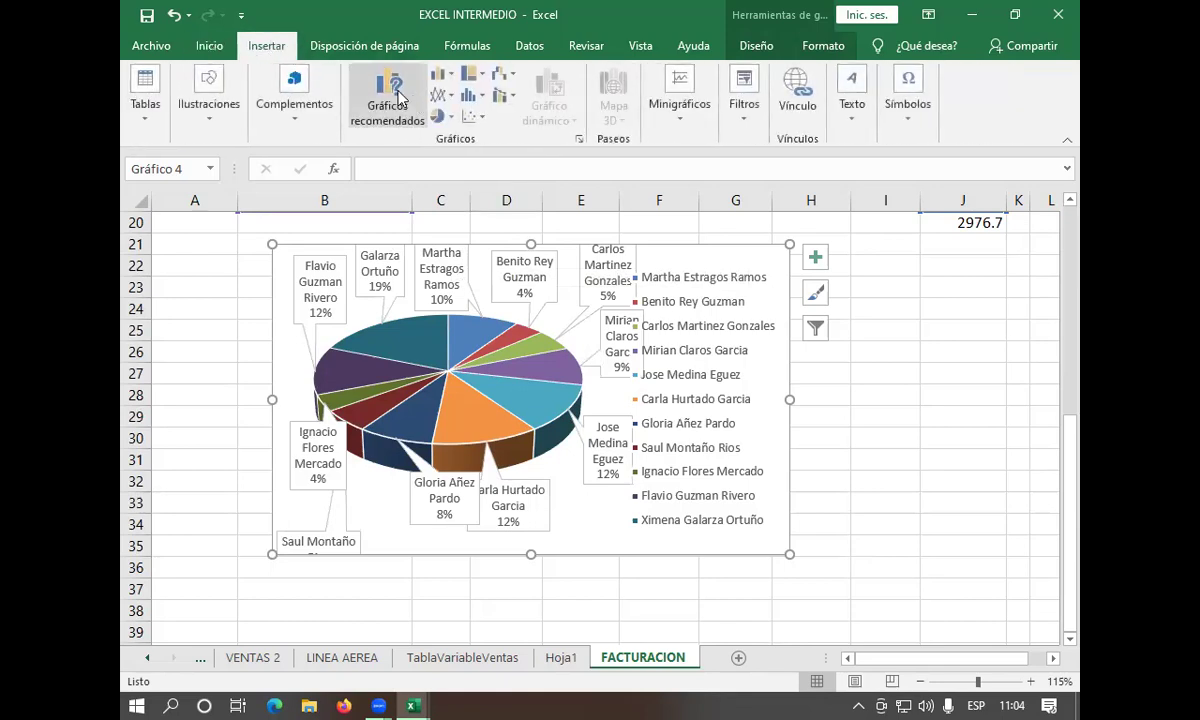
click(442, 117)
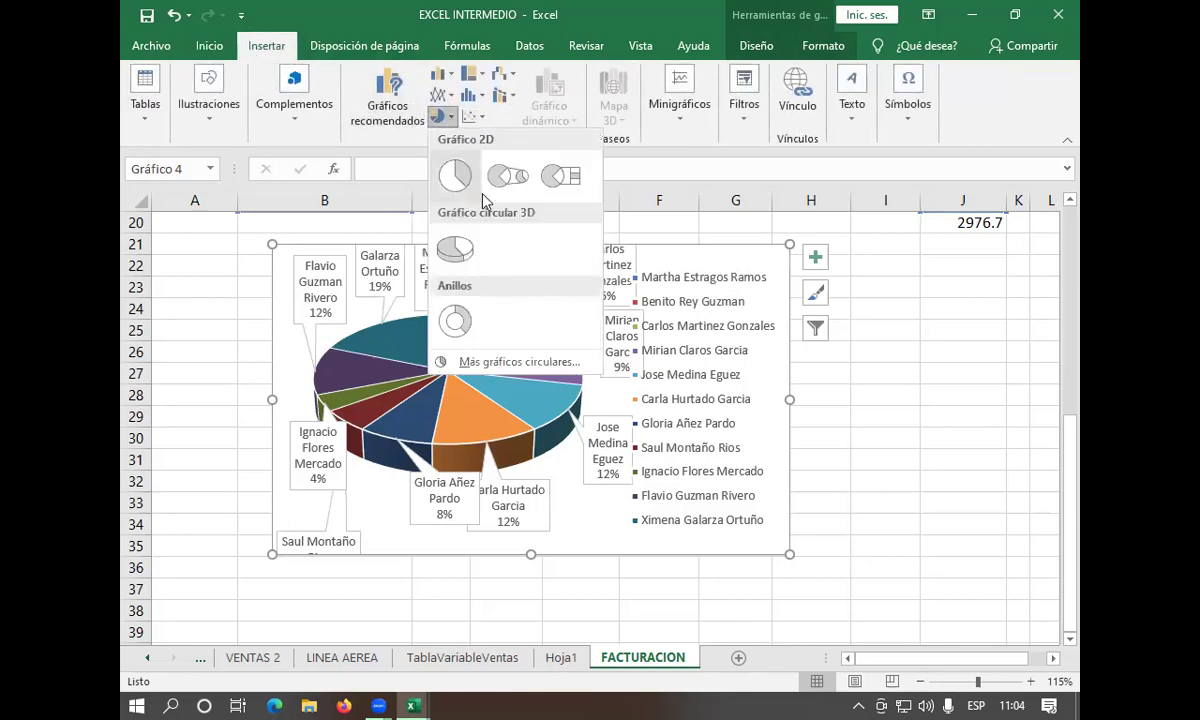
click(456, 250)
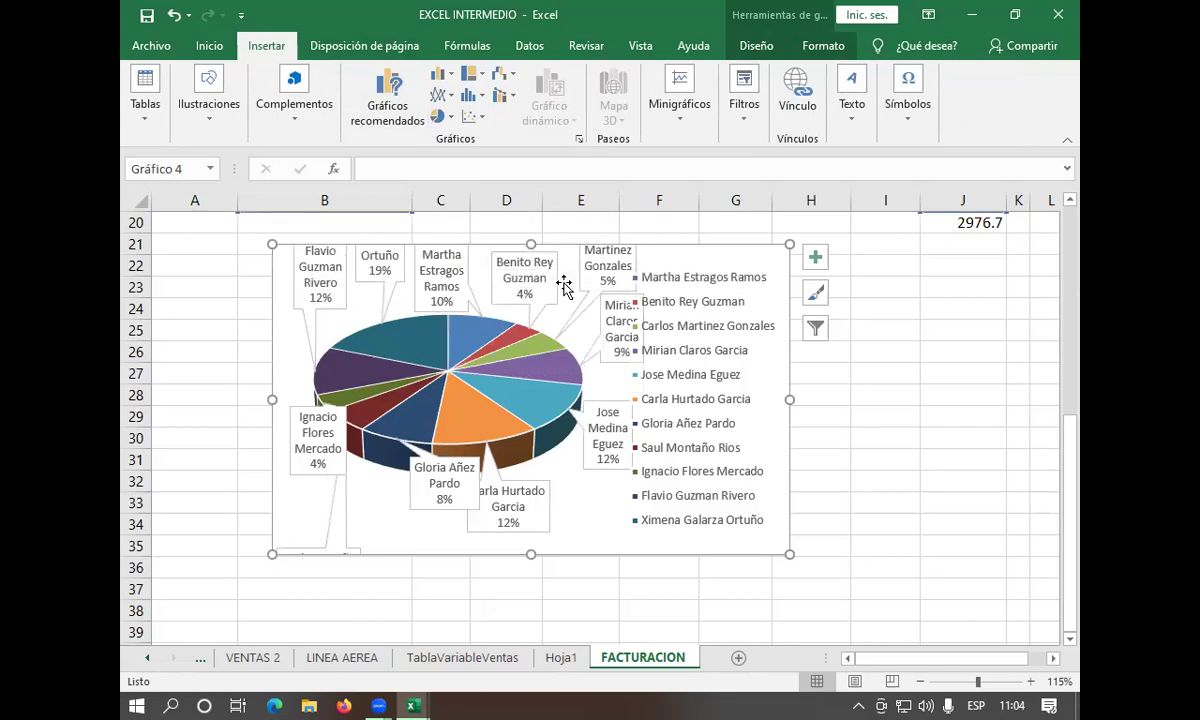
click(437, 119)
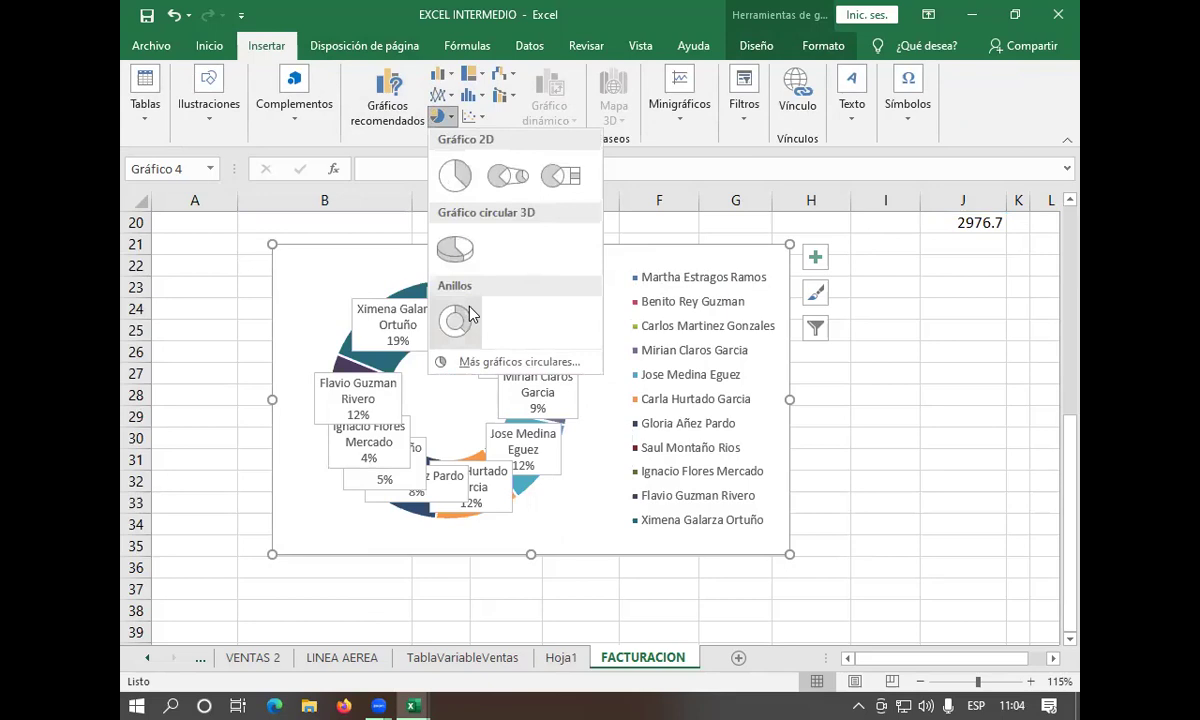
click(469, 366)
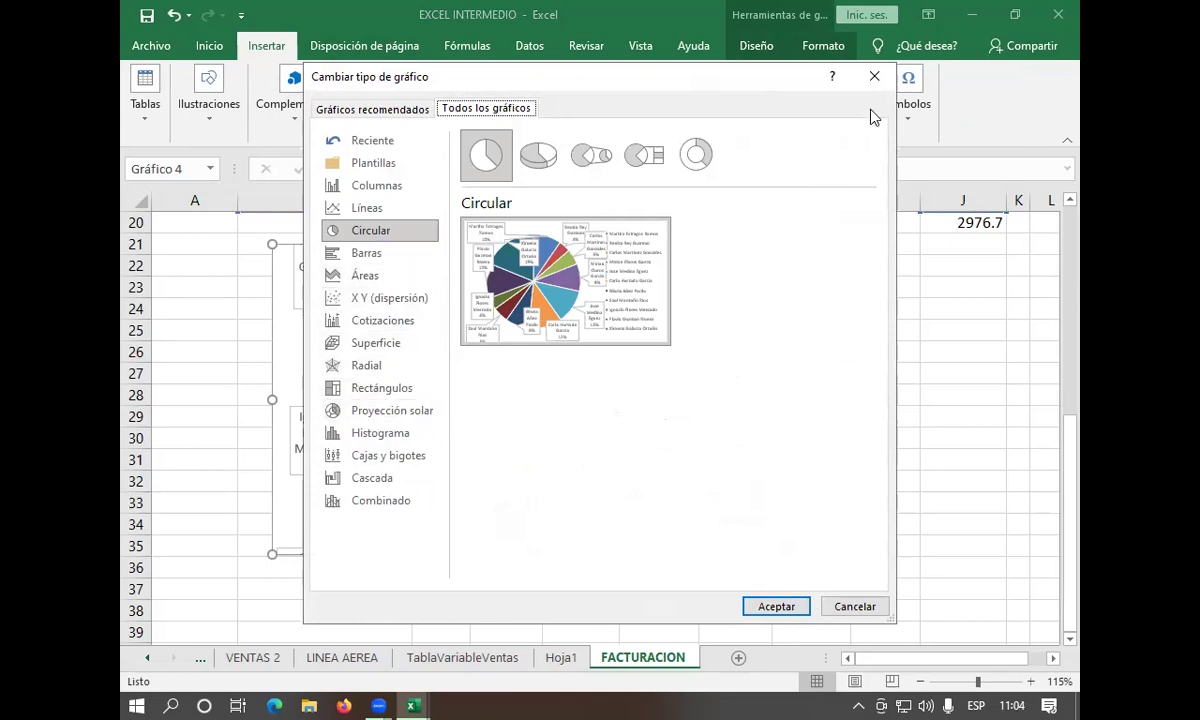
double_click(536, 156)
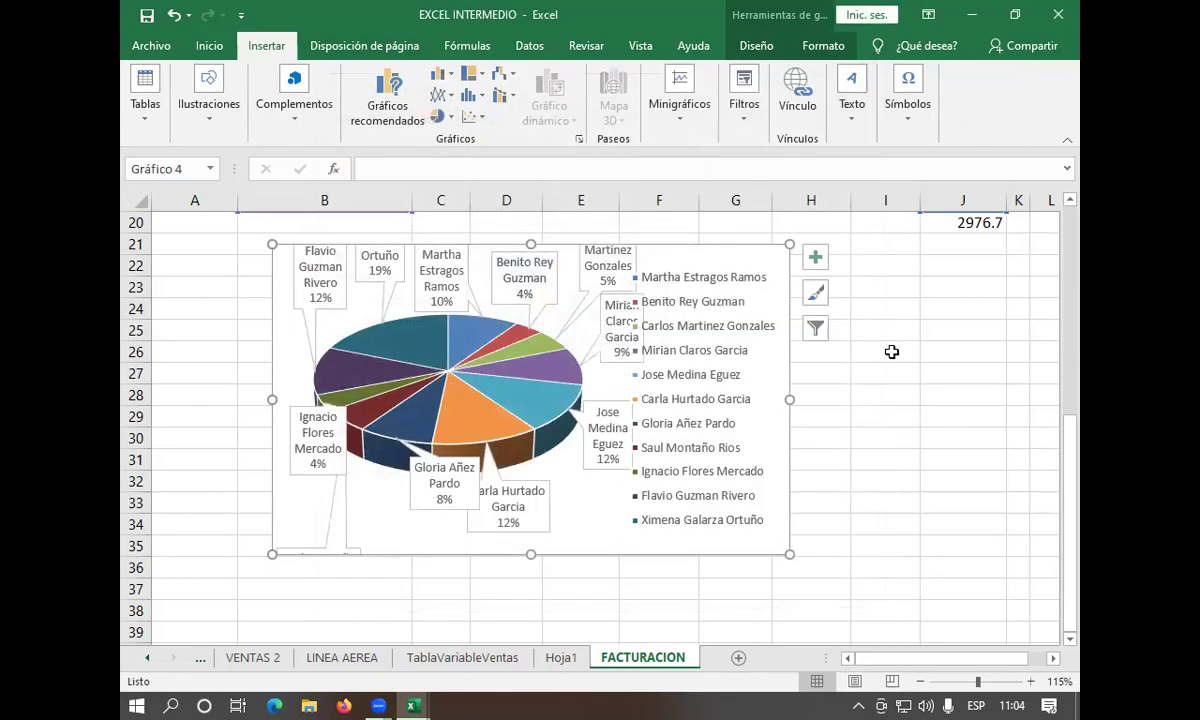
scroll(892, 352, up, 2)
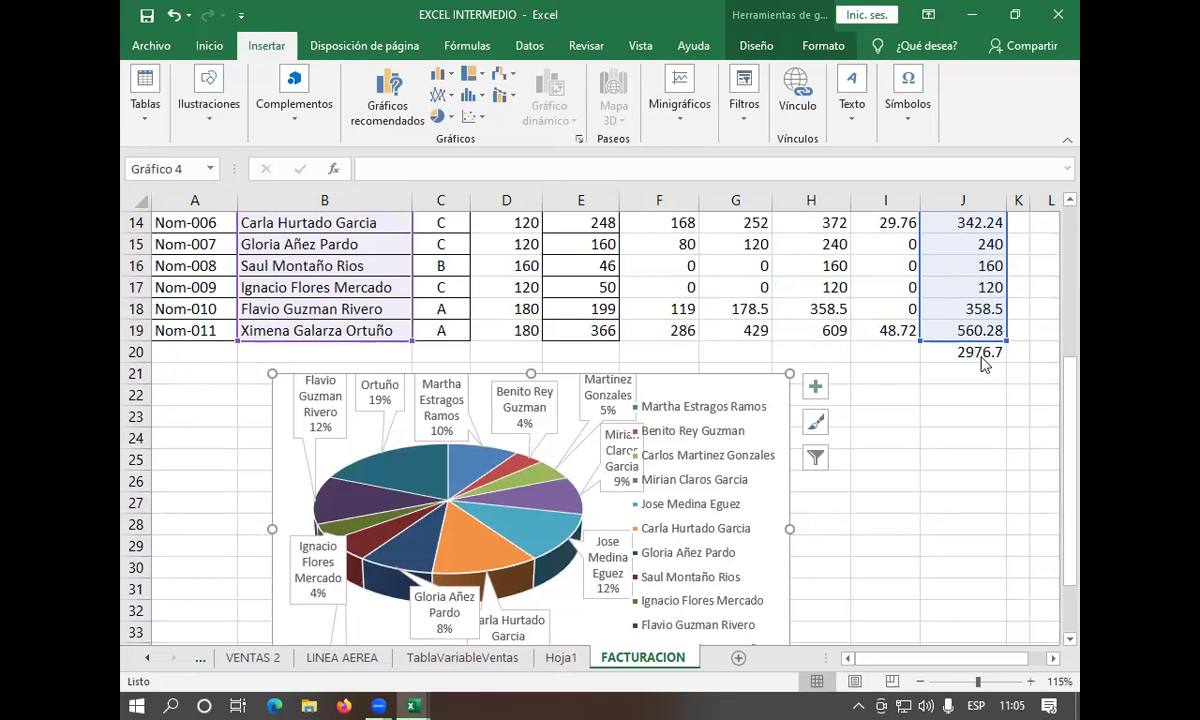
Open Save As with F12 and clear the EXCEL INTERMEDIO file name
key(F12)
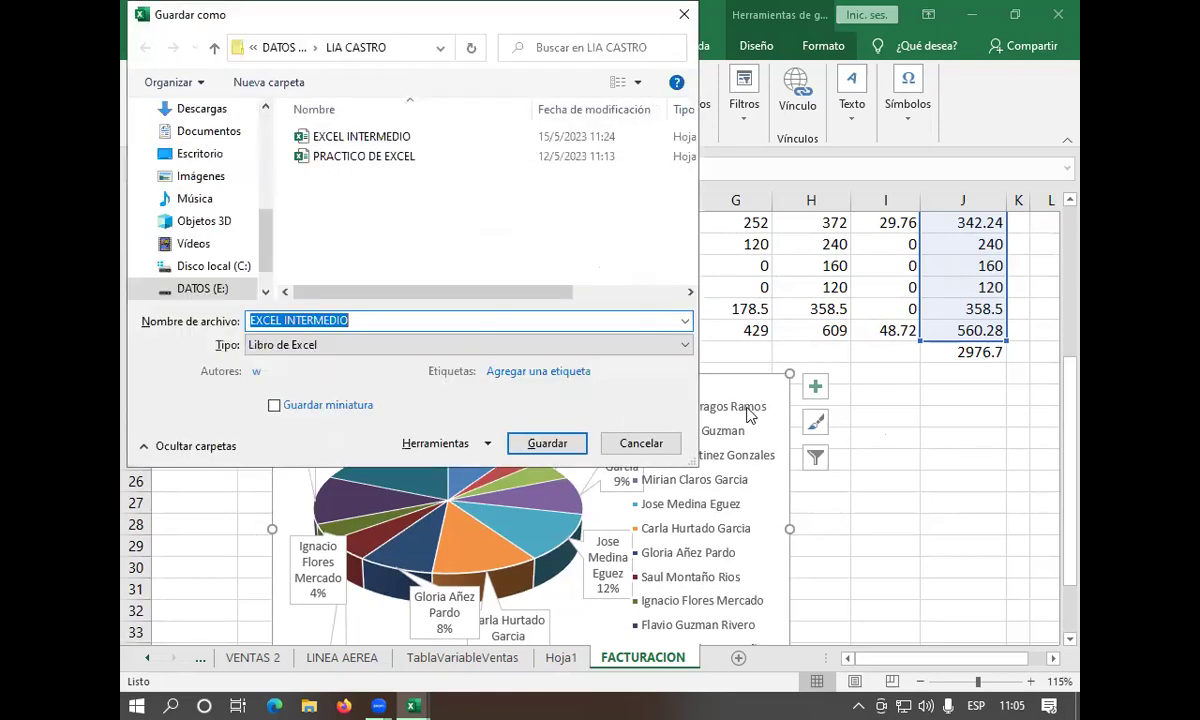
key(BackSpace)
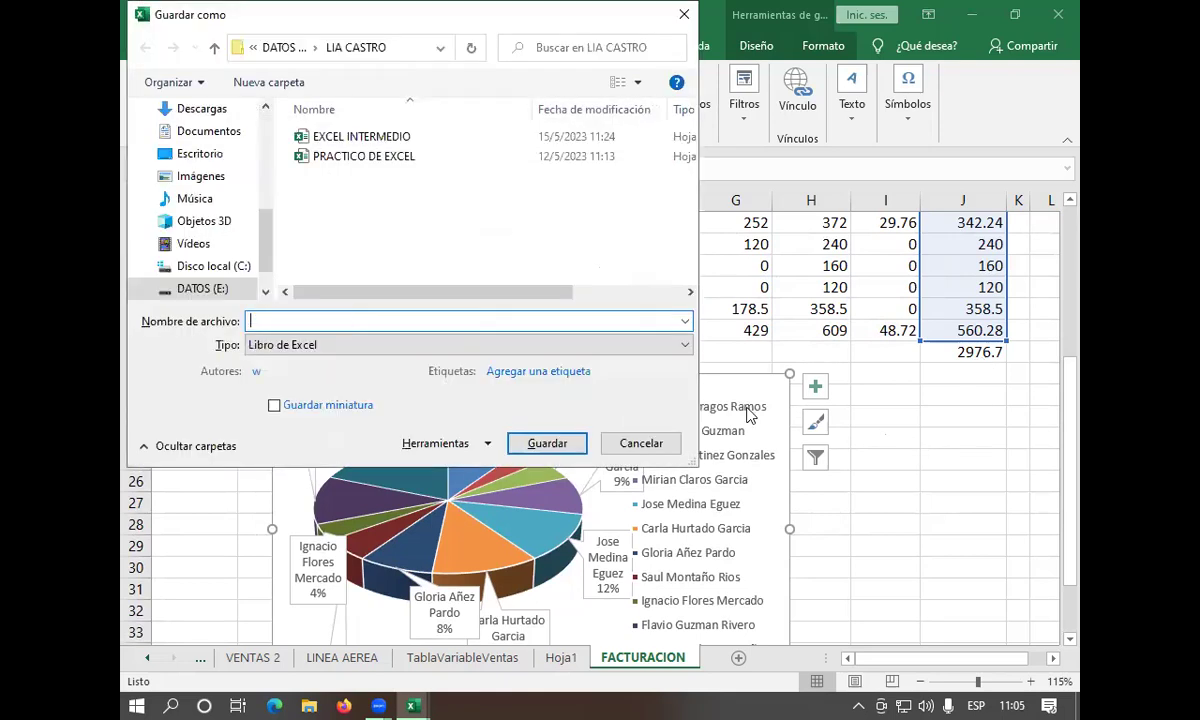
scroll(147, 270, down, 1)
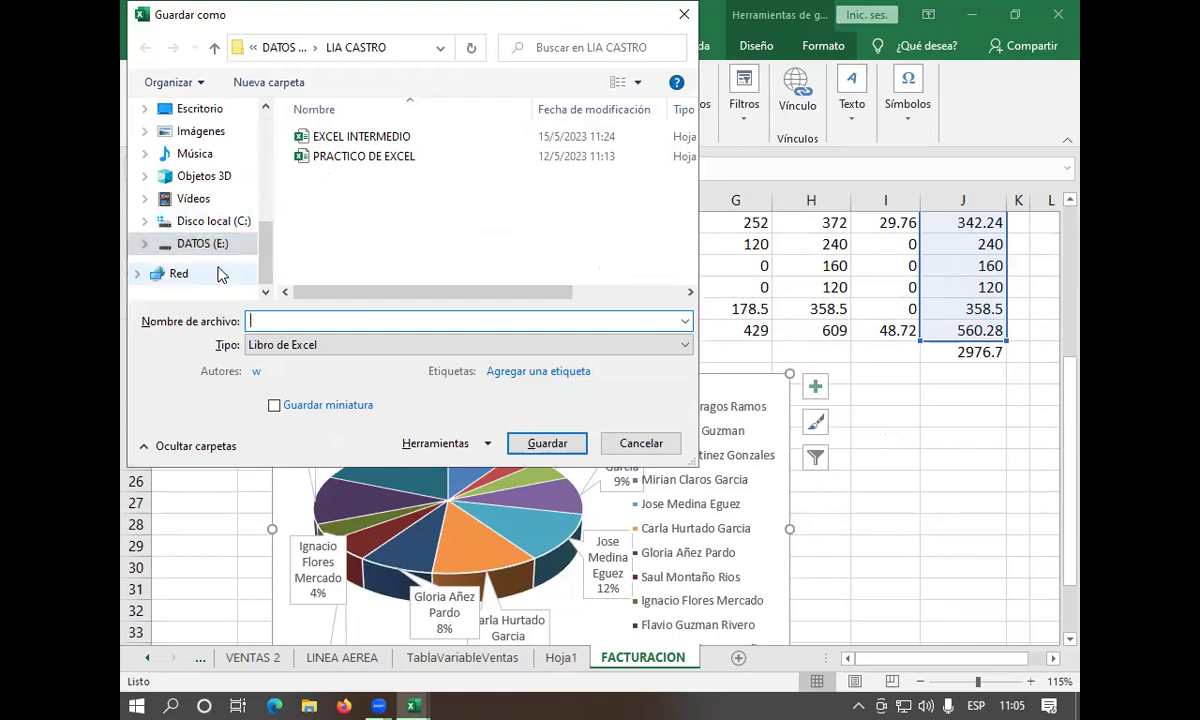
scroll(220, 271, up, 1)
scroll(218, 270, up, 2)
scroll(218, 270, up, 1)
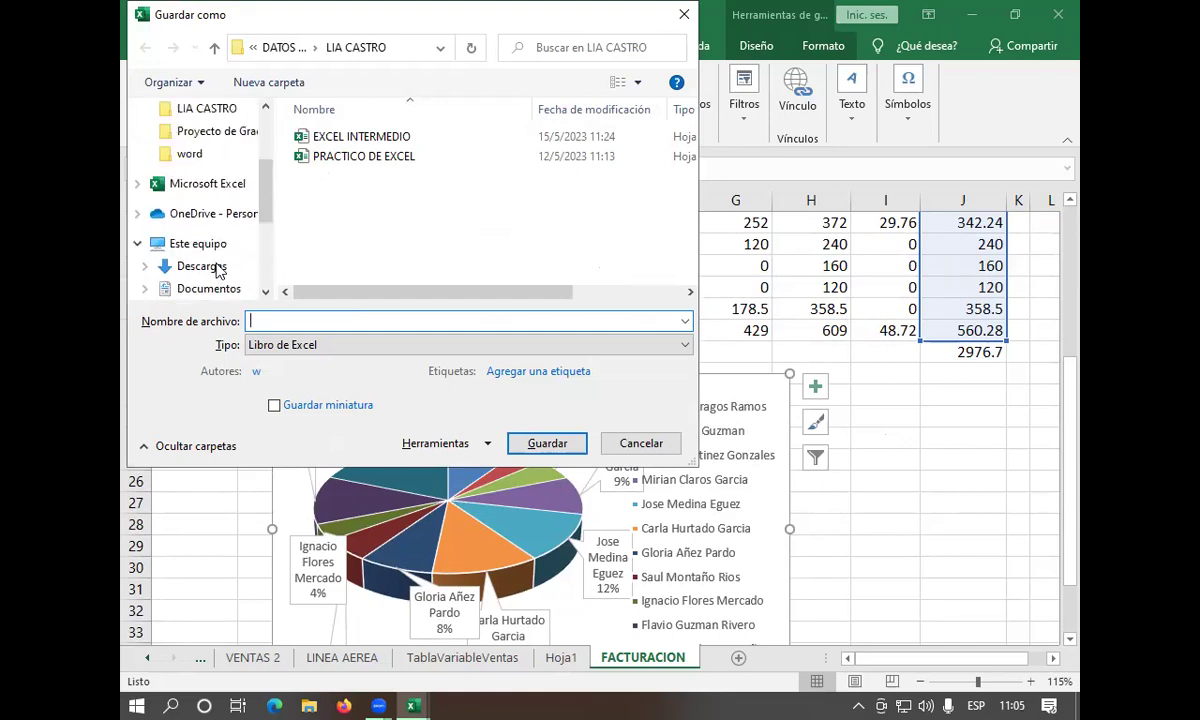
scroll(218, 270, up, 2)
scroll(215, 270, down, 2)
scroll(210, 270, down, 1)
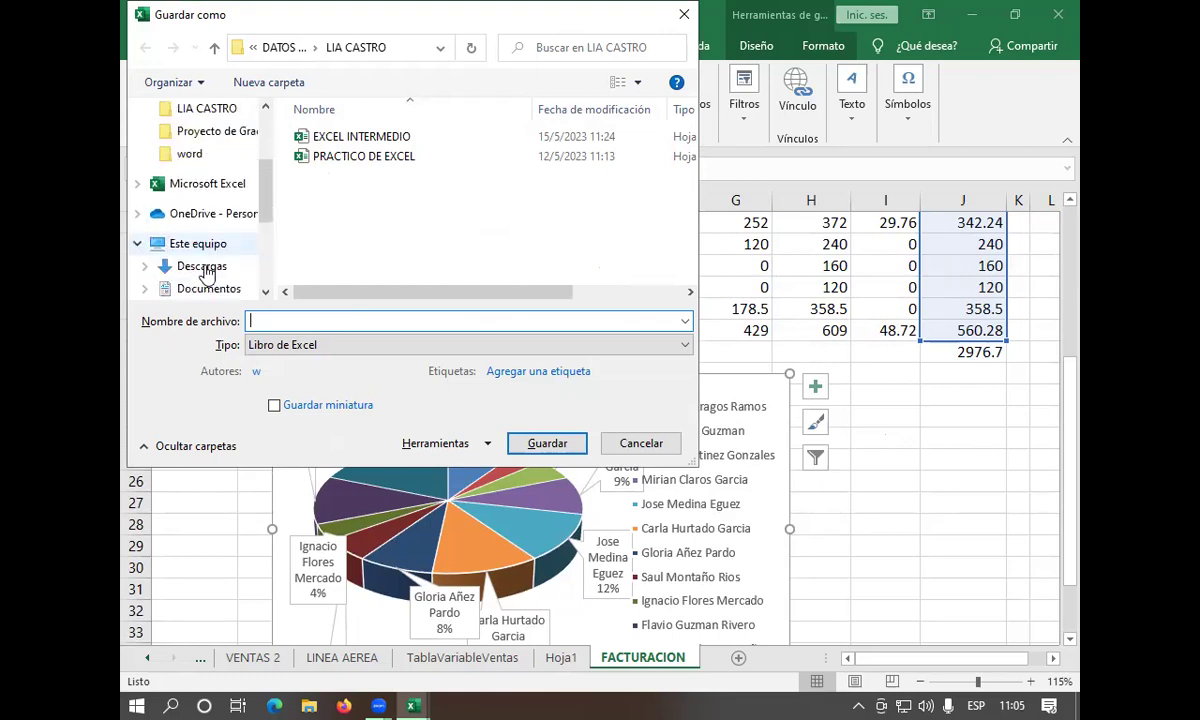
scroll(205, 272, down, 2)
scroll(205, 274, down, 1)
scroll(205, 273, down, 1)
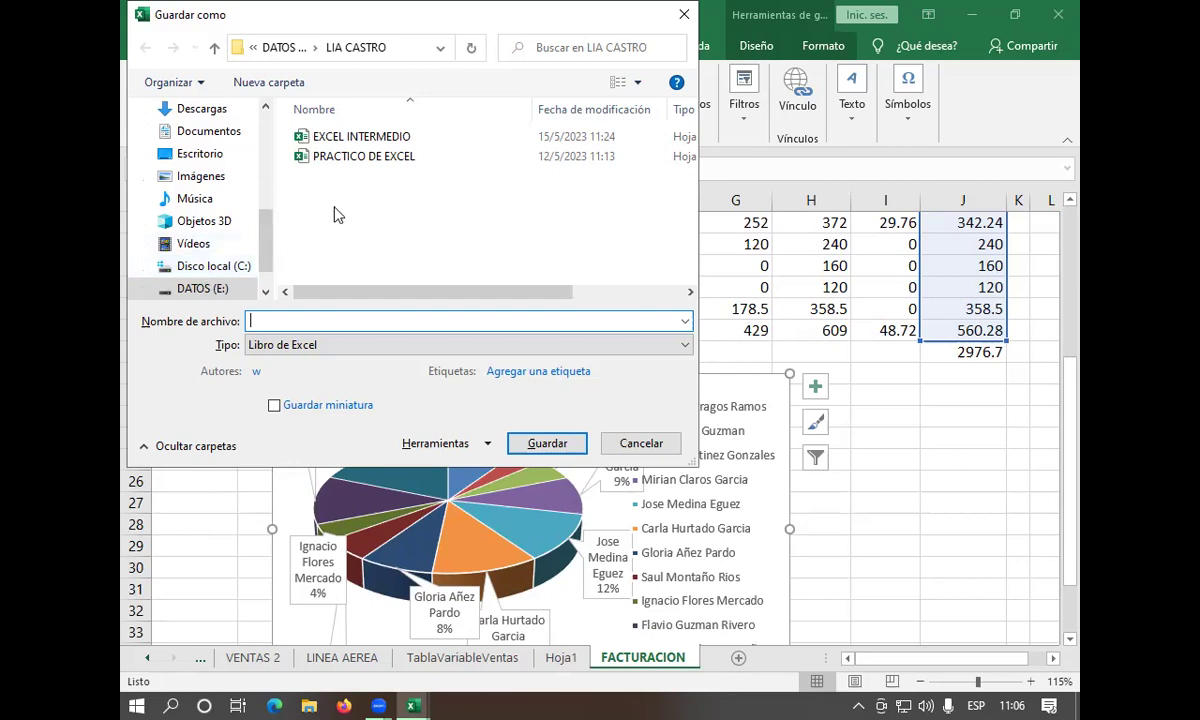
Save the workbook under the student's full name, then minimize both Excel windows
text(SEBASTHIAN C)
text(BRE)
key(BackSpace)
key(BackSpace)
key(BackSpace)
text(ABRERA)
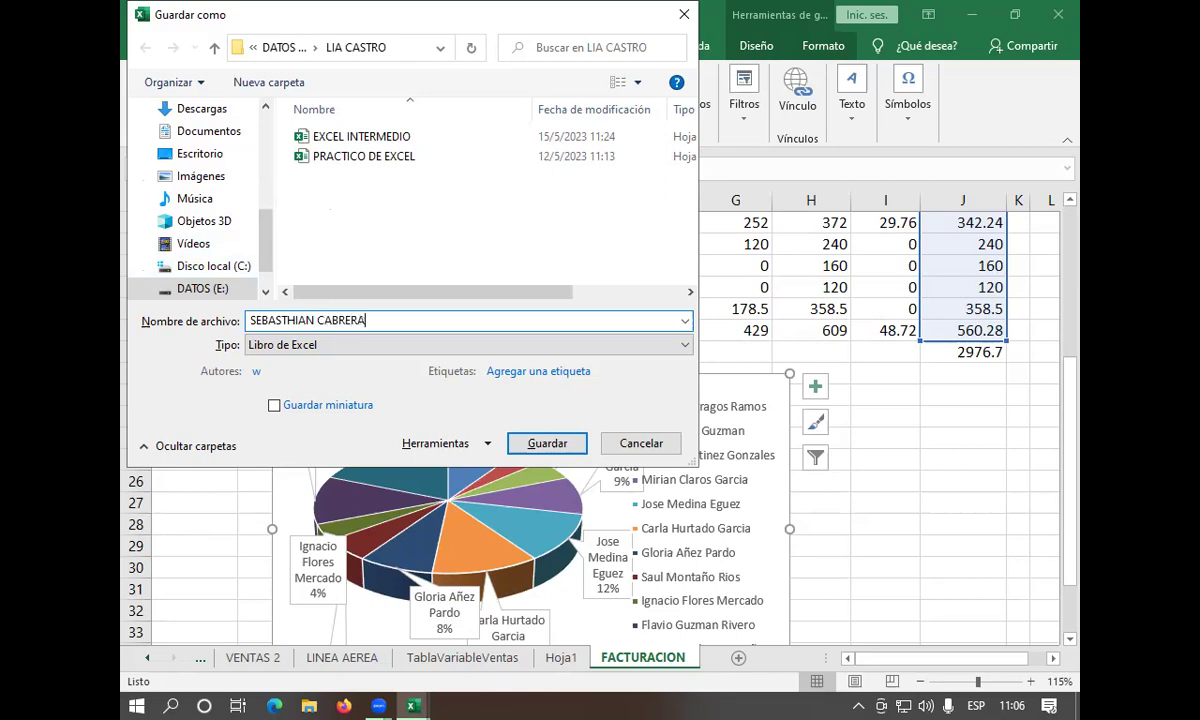
key(Return)
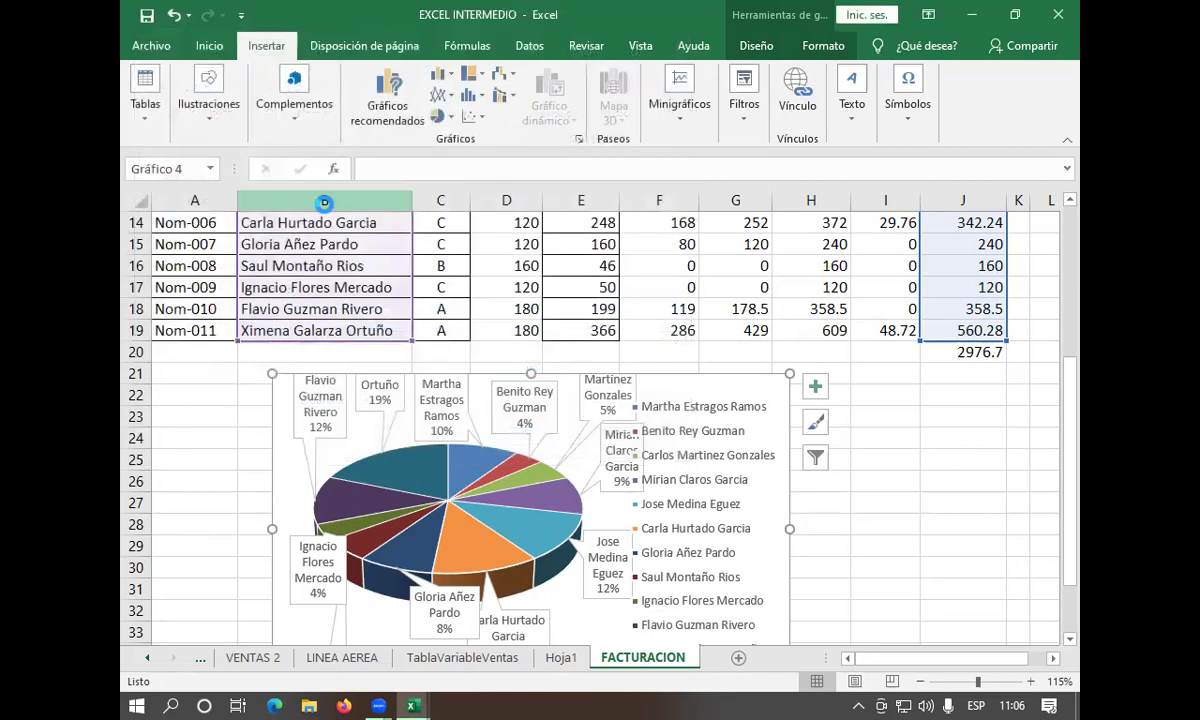
click(970, 27)
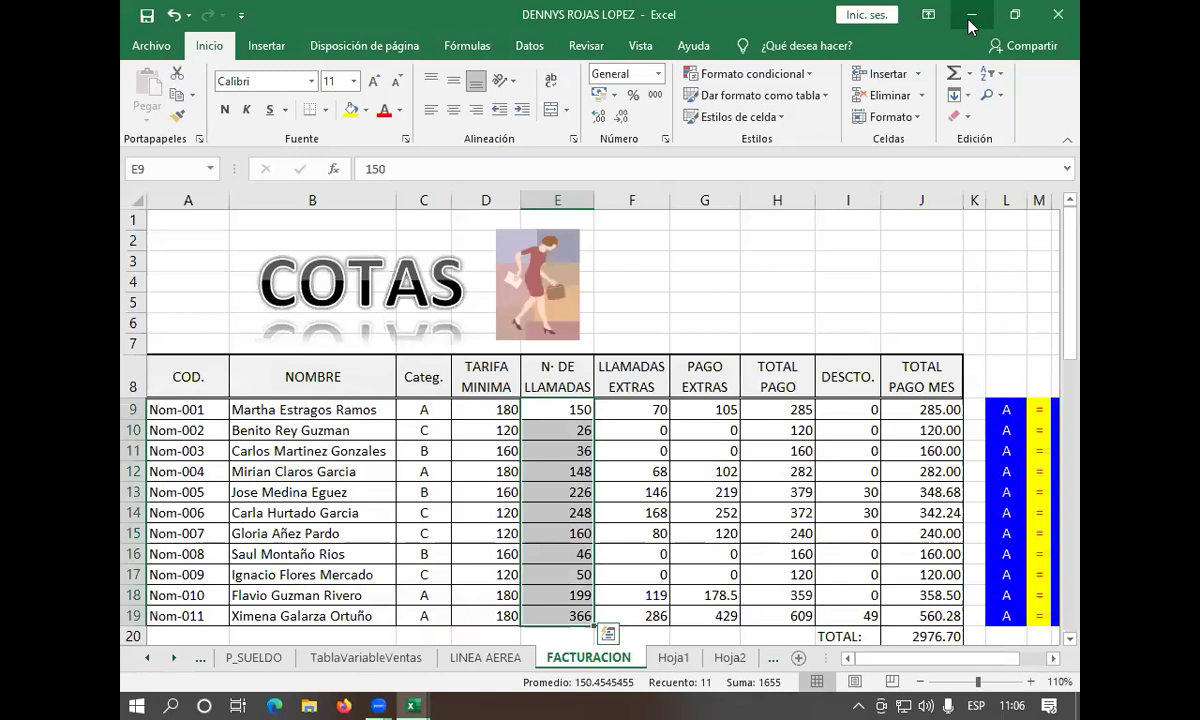
click(970, 27)
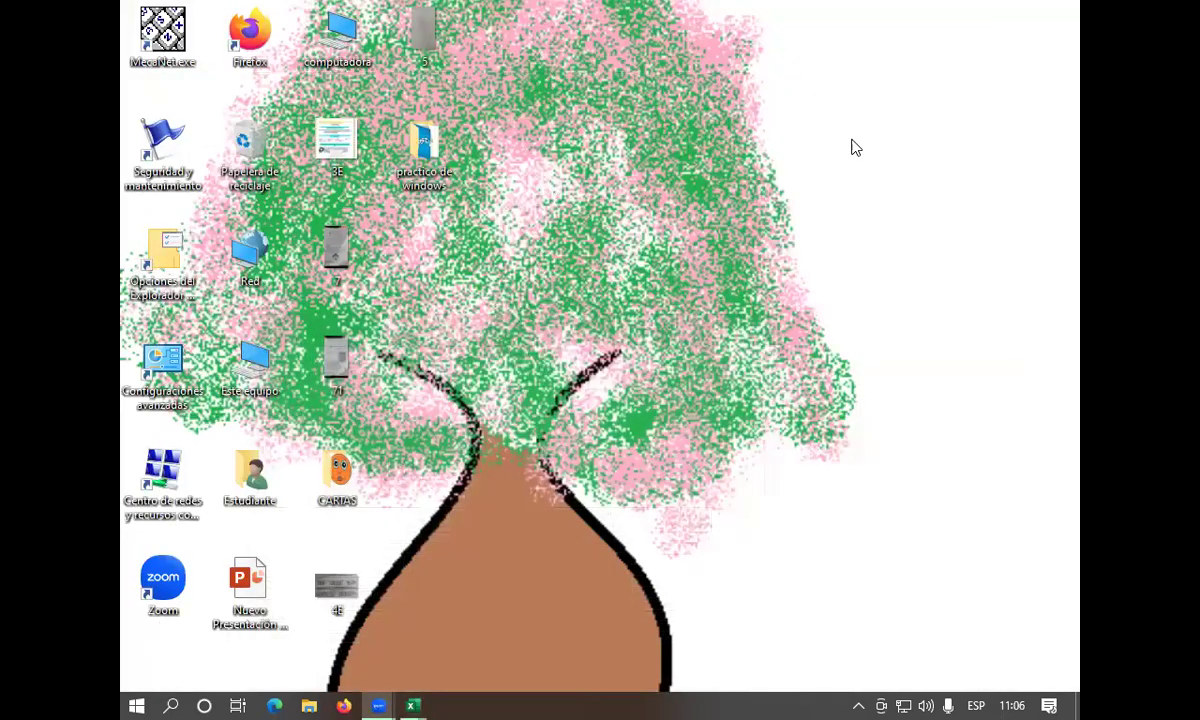